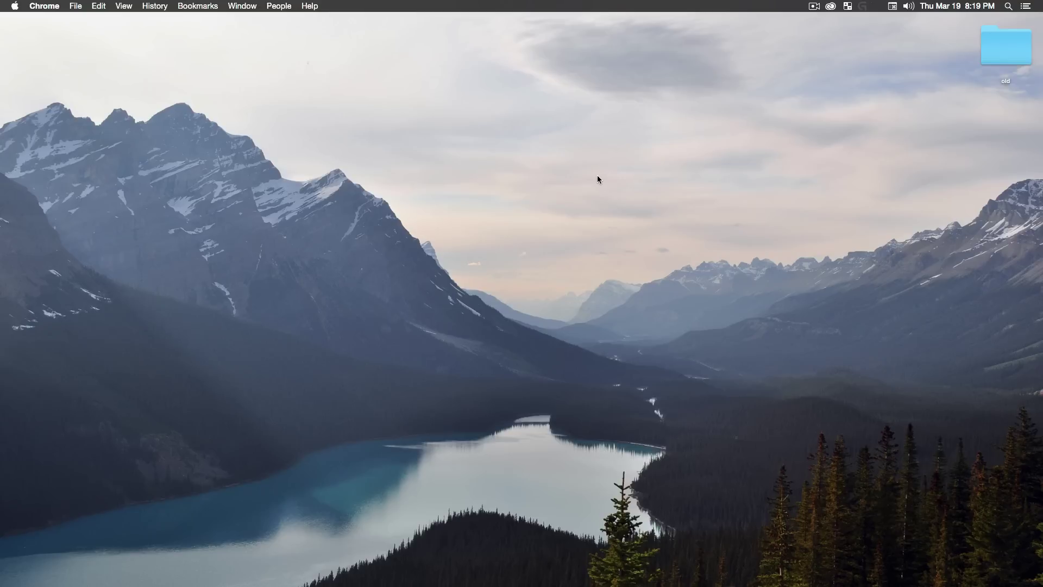
Switch to Chrome and preview the illustration of two men with a gun from the Frank Miller image results
{"action": "left_click_drag", "start_coordinate": [607, 175], "coordinate": [756, 255]}
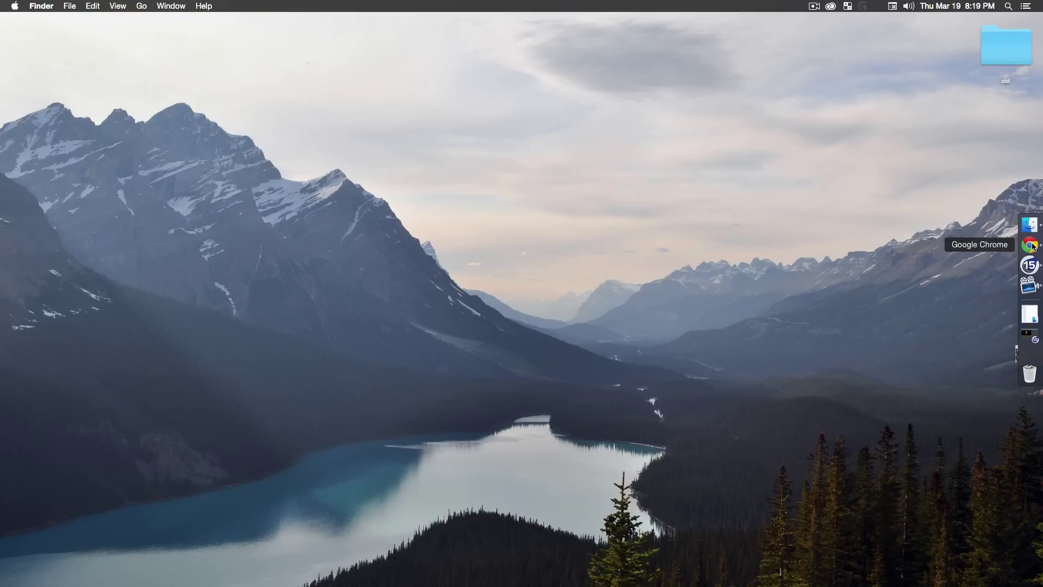
{"action": "left_click", "coordinate": [1032, 245]}
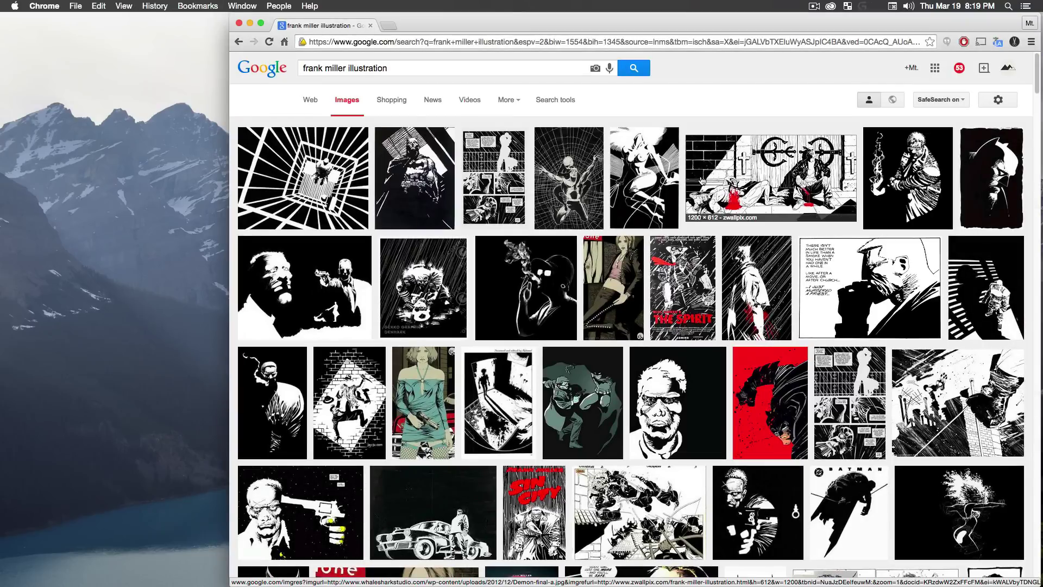
{"action": "scroll", "coordinate": [411, 228], "scroll_direction": "down", "scroll_amount": 1}
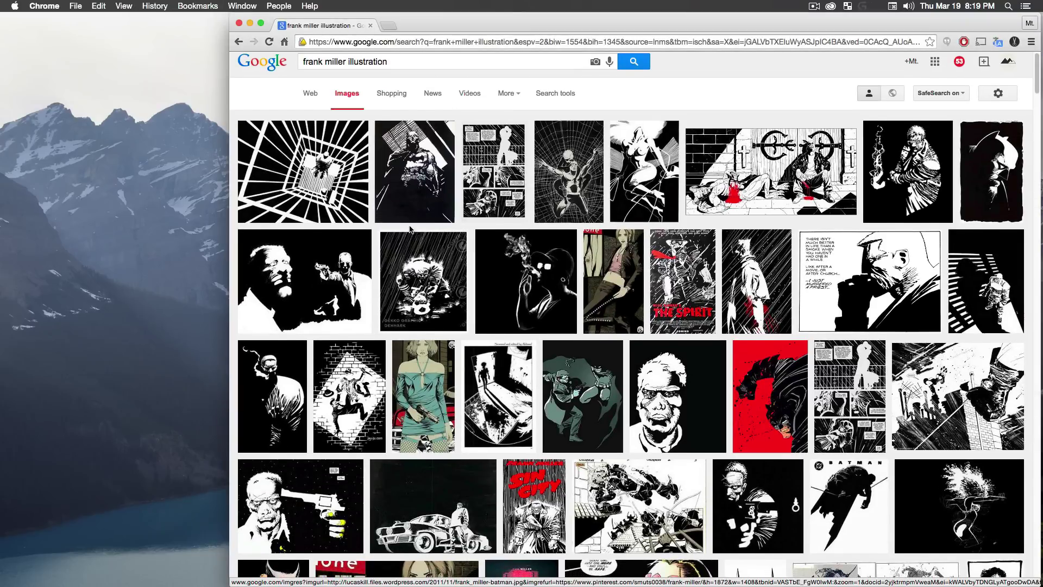
{"action": "scroll", "coordinate": [410, 228], "scroll_direction": "down", "scroll_amount": 1}
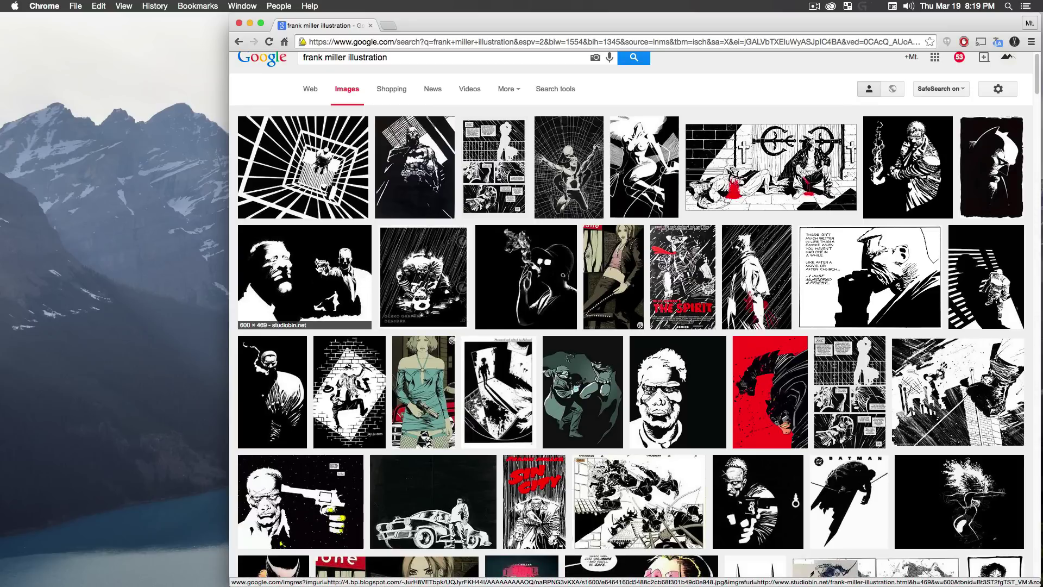
{"action": "left_click", "coordinate": [318, 268]}
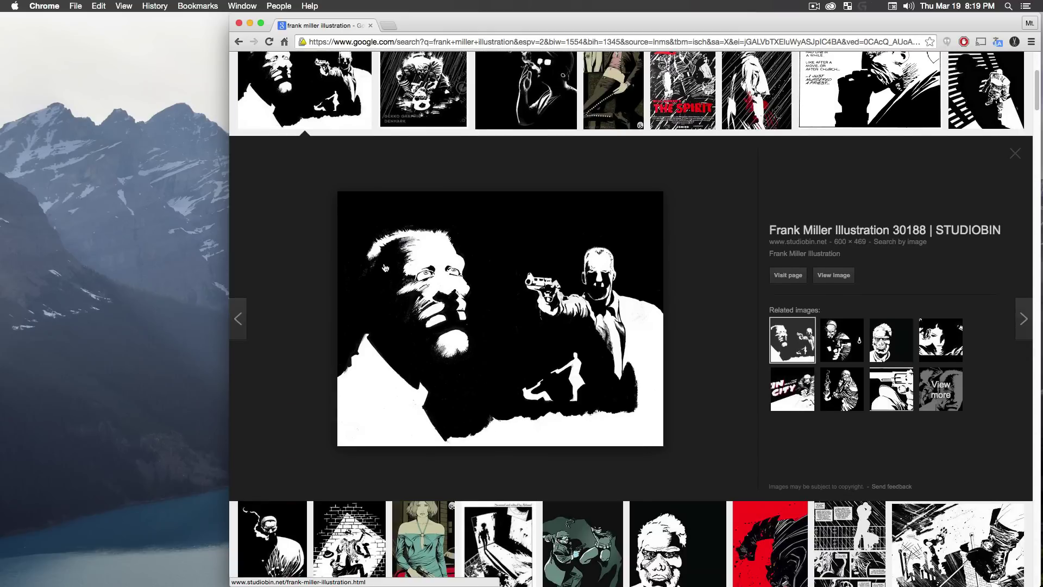
Preview more high-contrast references in the image results: the armed man against black and the figure in a cell seen from above
{"action": "scroll", "coordinate": [389, 273], "scroll_direction": "down", "scroll_amount": 5}
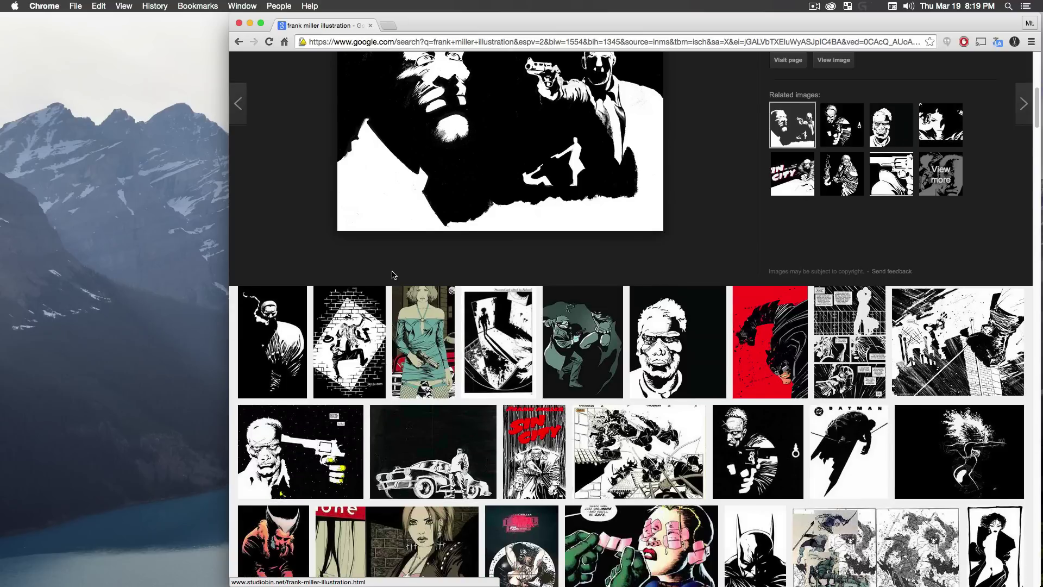
{"action": "scroll", "coordinate": [391, 275], "scroll_direction": "down", "scroll_amount": 1}
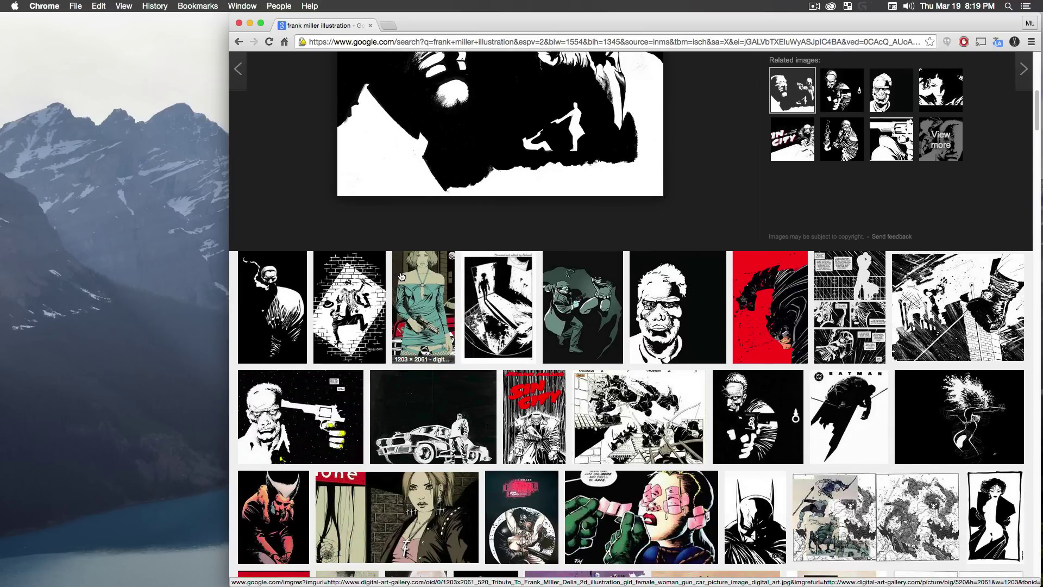
{"action": "scroll", "coordinate": [402, 277], "scroll_direction": "down", "scroll_amount": 4}
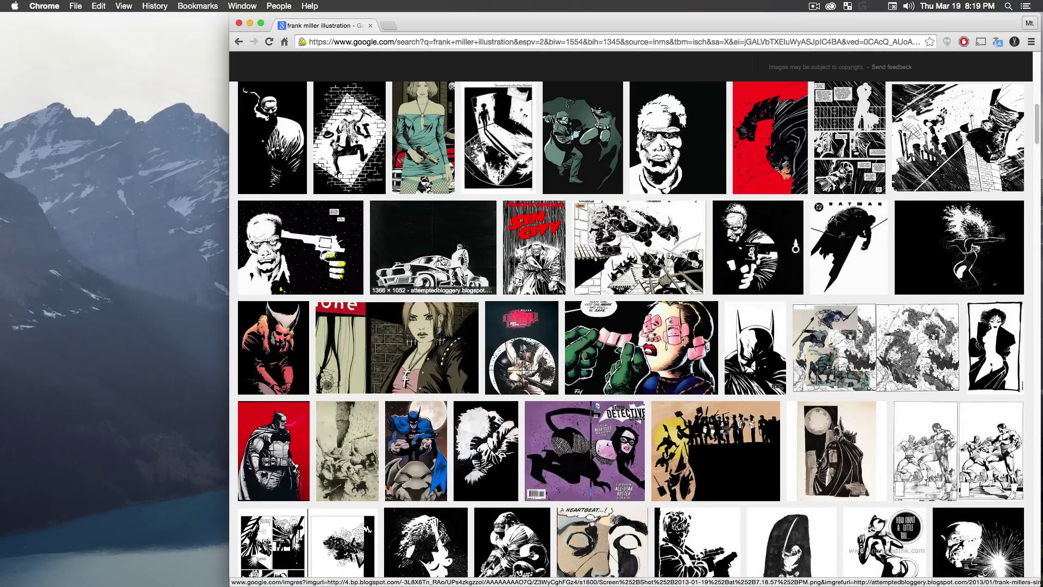
{"action": "left_click", "coordinate": [757, 250]}
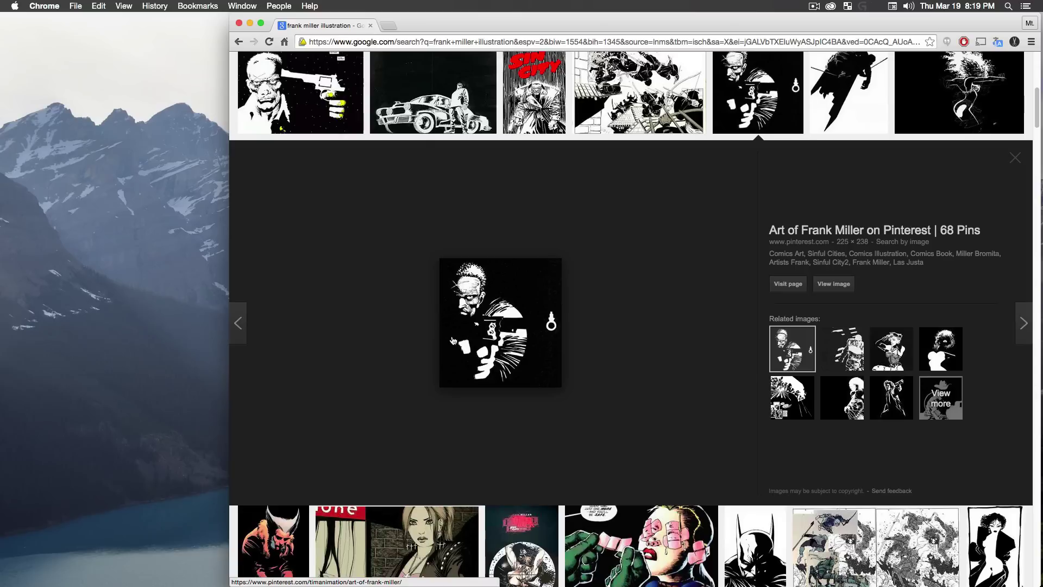
{"action": "scroll", "coordinate": [541, 314], "scroll_direction": "up", "scroll_amount": 2}
{"action": "scroll", "coordinate": [541, 313], "scroll_direction": "up", "scroll_amount": 5}
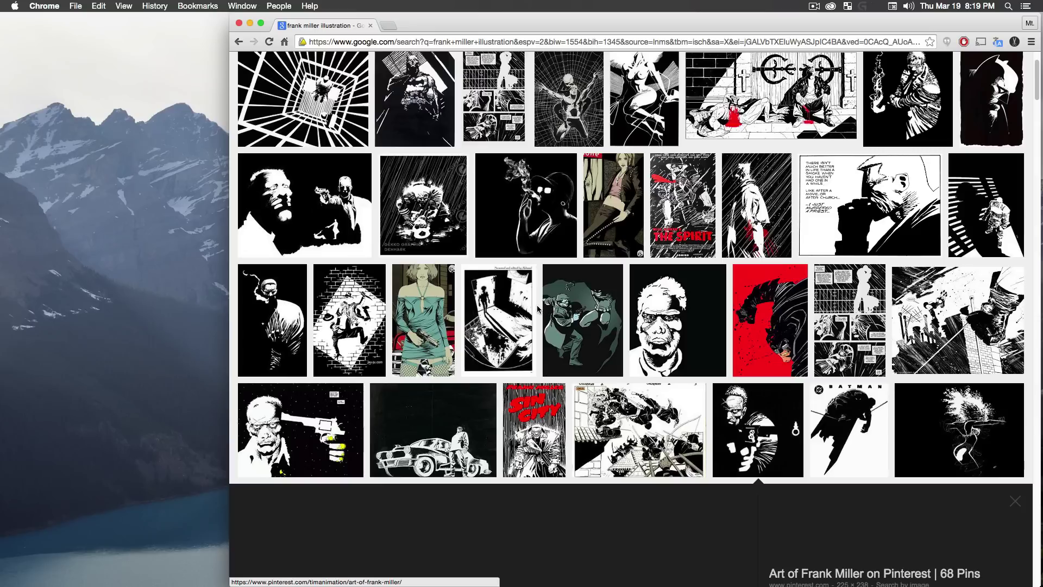
{"action": "scroll", "coordinate": [538, 309], "scroll_direction": "up", "scroll_amount": 2}
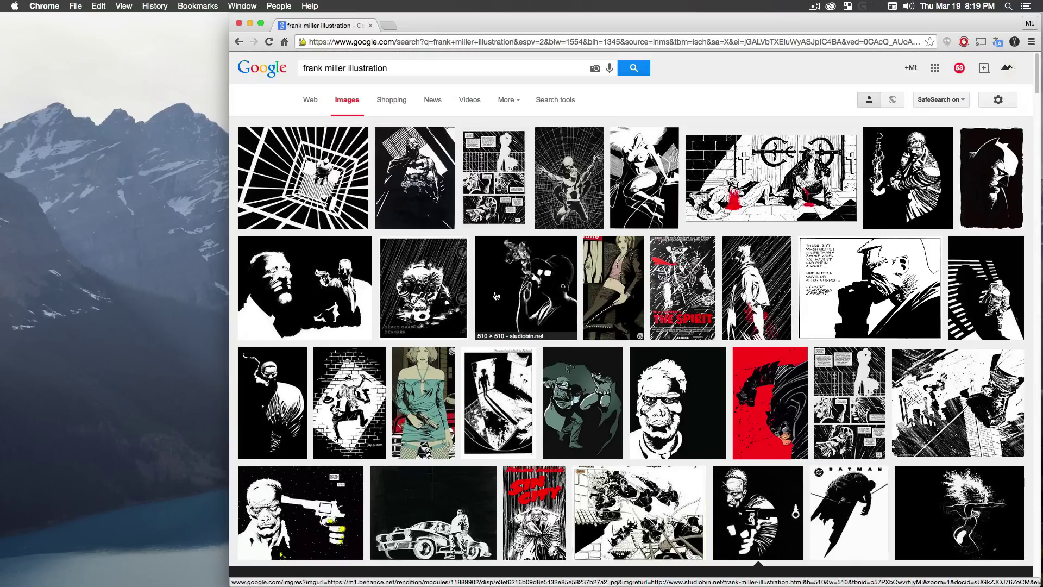
{"action": "left_click", "coordinate": [340, 174]}
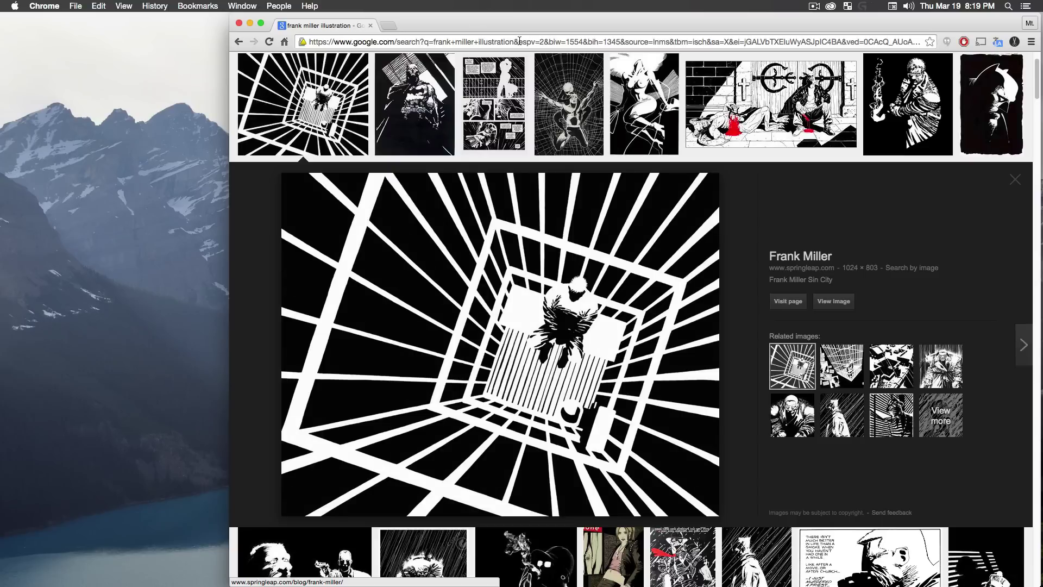
Switch from Chrome to Cinema 4D and start a new empty project
{"action": "double_click", "coordinate": [535, 19]}
{"action": "left_click", "coordinate": [609, 184]}
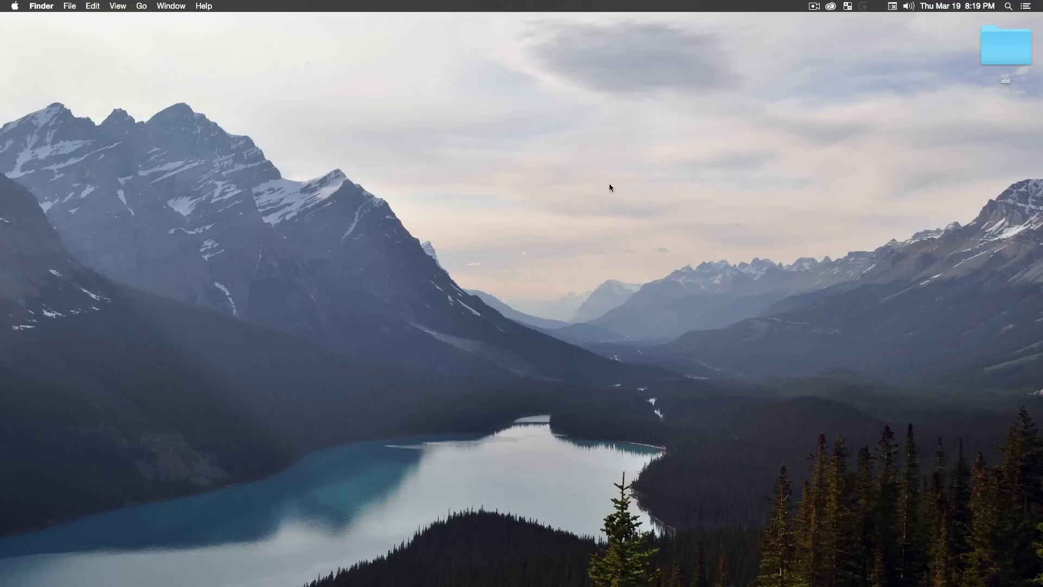
{"action": "left_click", "coordinate": [1032, 265]}
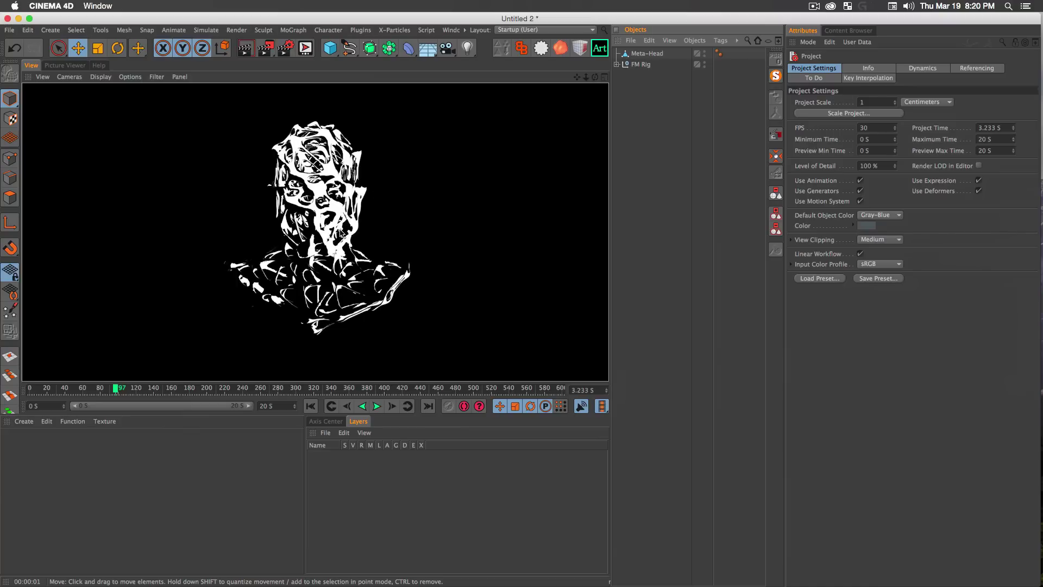
{"action": "left_click", "coordinate": [655, 186]}
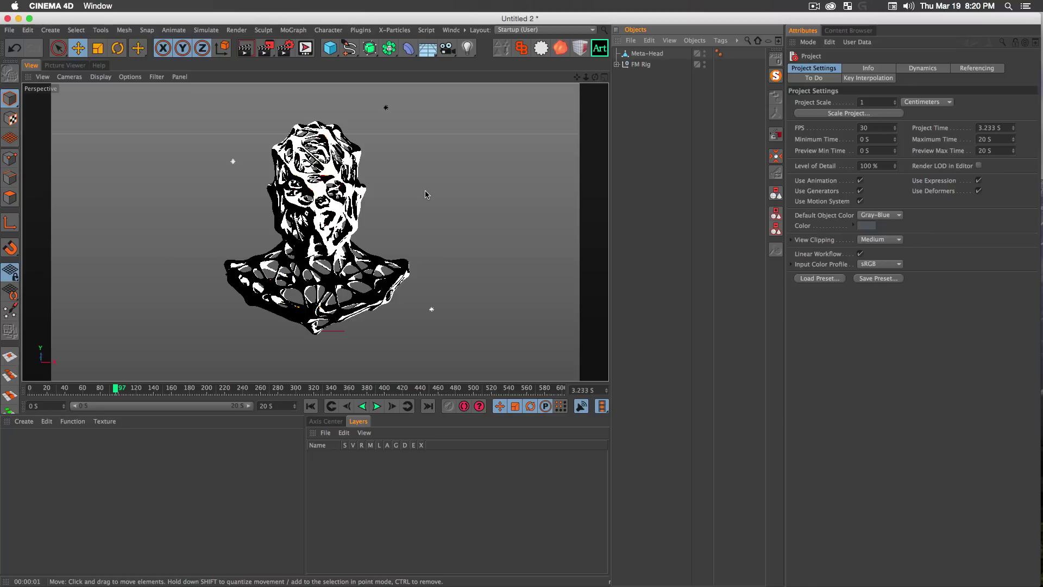
{"action": "key", "text": "super+n"}
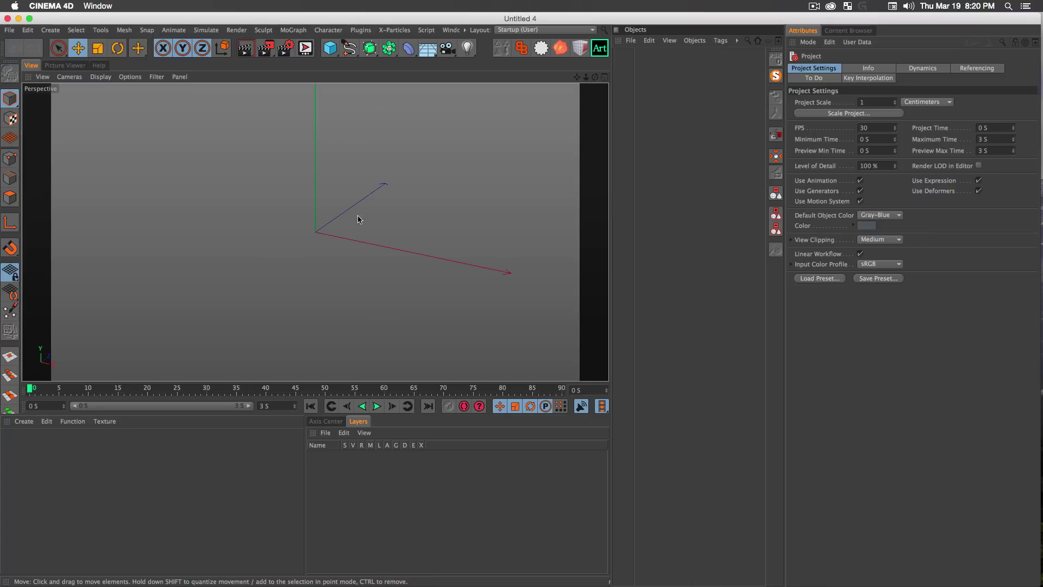
Add the Velociraptor_Base sculpting model from the content library to the scene
{"action": "left_click_drag", "start_coordinate": [359, 217], "coordinate": [314, 188], "text": "alt"}
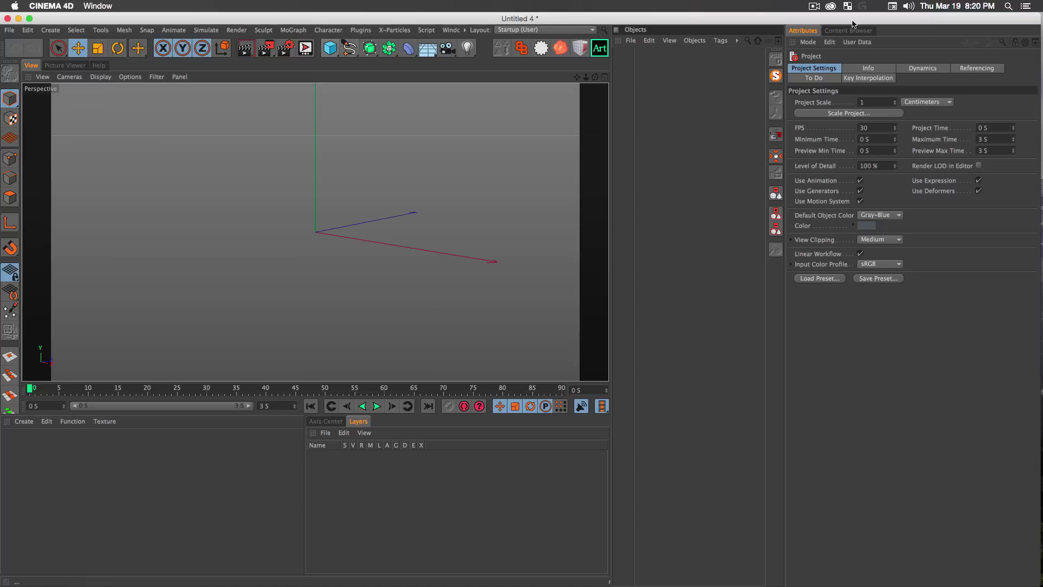
{"action": "left_click", "coordinate": [848, 30]}
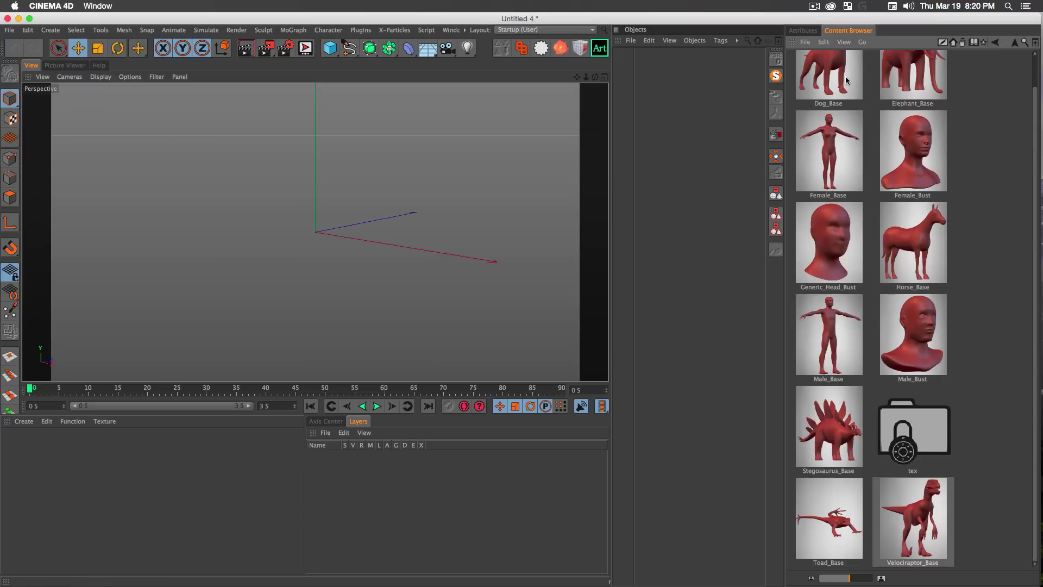
{"action": "scroll", "coordinate": [888, 90], "scroll_direction": "up", "scroll_amount": 1}
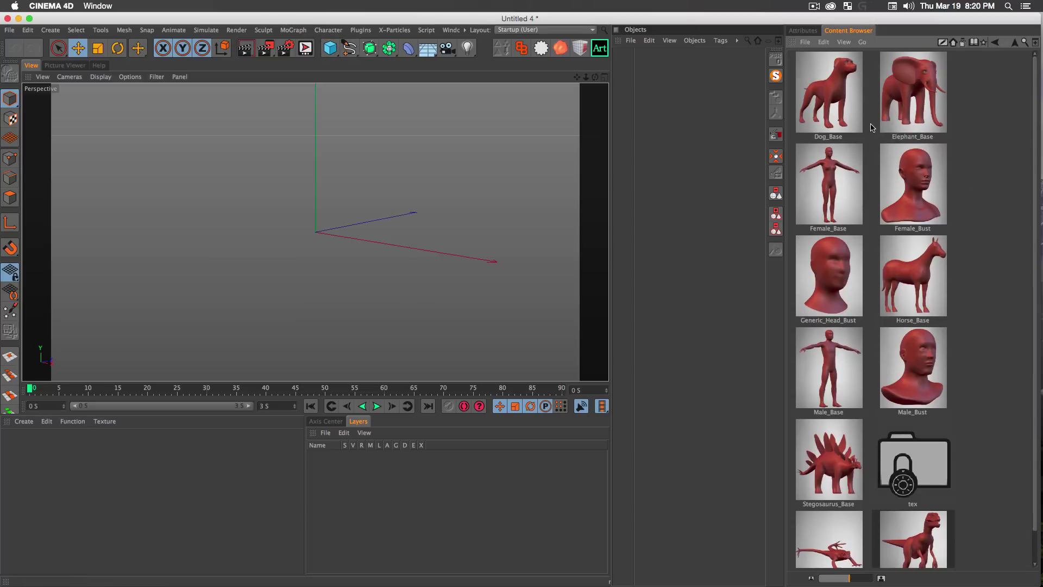
{"action": "scroll", "coordinate": [852, 332], "scroll_direction": "down", "scroll_amount": 1}
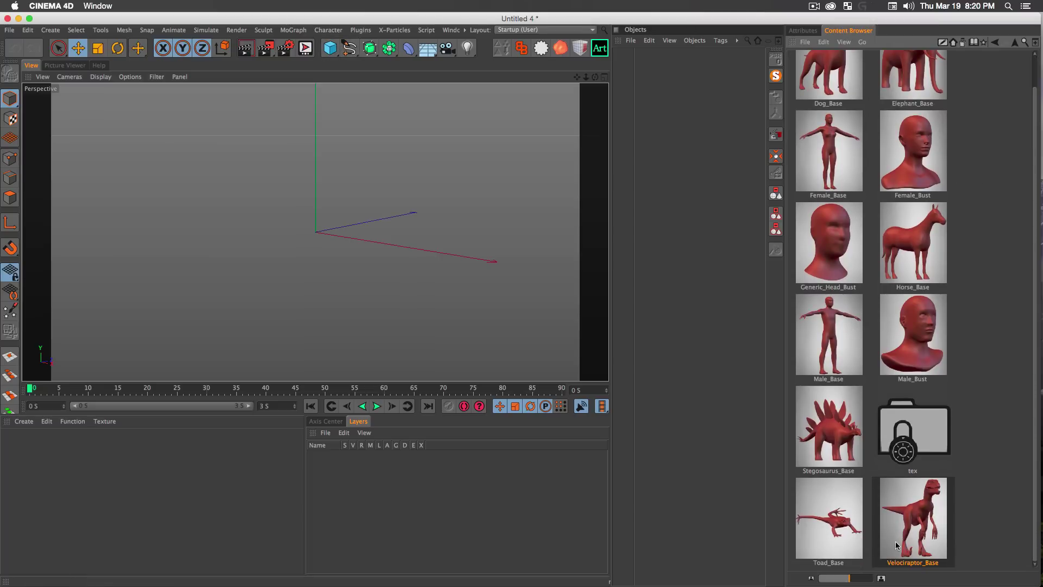
{"action": "left_click_drag", "start_coordinate": [895, 545], "coordinate": [638, 116]}
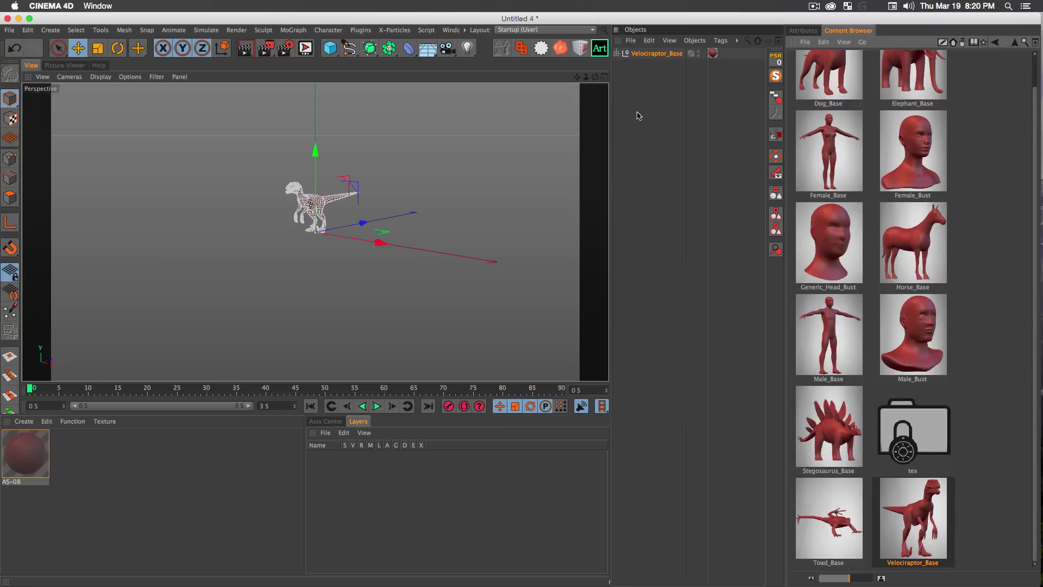
{"action": "left_click", "coordinate": [642, 166]}
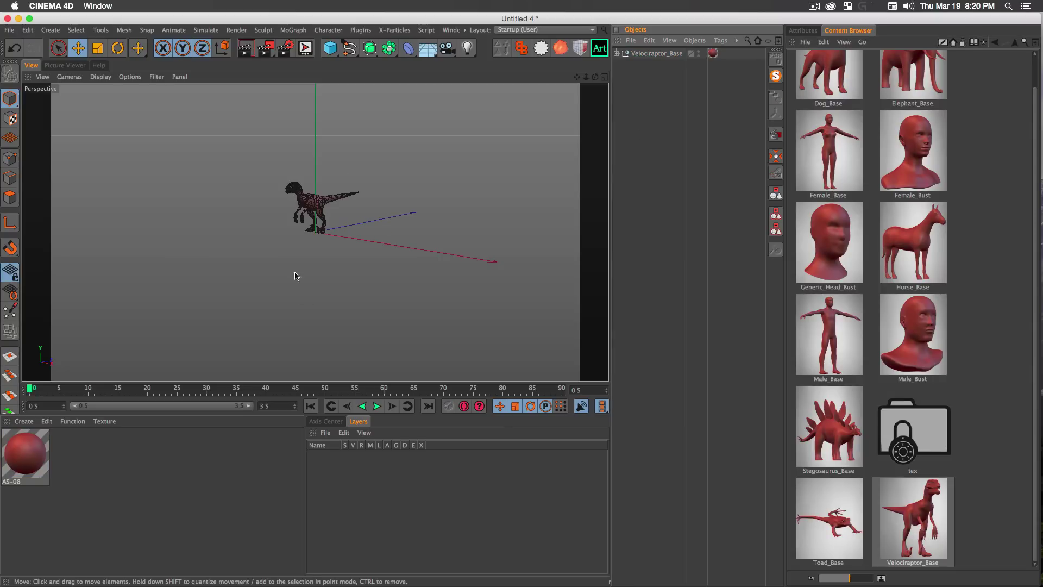
Scale up the velociraptor and render a preview of it from its other side
{"action": "left_click", "coordinate": [645, 57]}
{"action": "key", "text": "t"}
{"action": "left_click_drag", "start_coordinate": [337, 262], "coordinate": [425, 255]}
{"action": "mouse_move", "coordinate": [198, 170]}
{"action": "left_mouse_down", "text": "alt"}
{"action": "mouse_move", "coordinate": [371, 170]}
{"action": "mouse_move", "coordinate": [421, 181]}
{"action": "left_mouse_up", "text": "alt"}
{"action": "key", "text": "ctrl+r"}
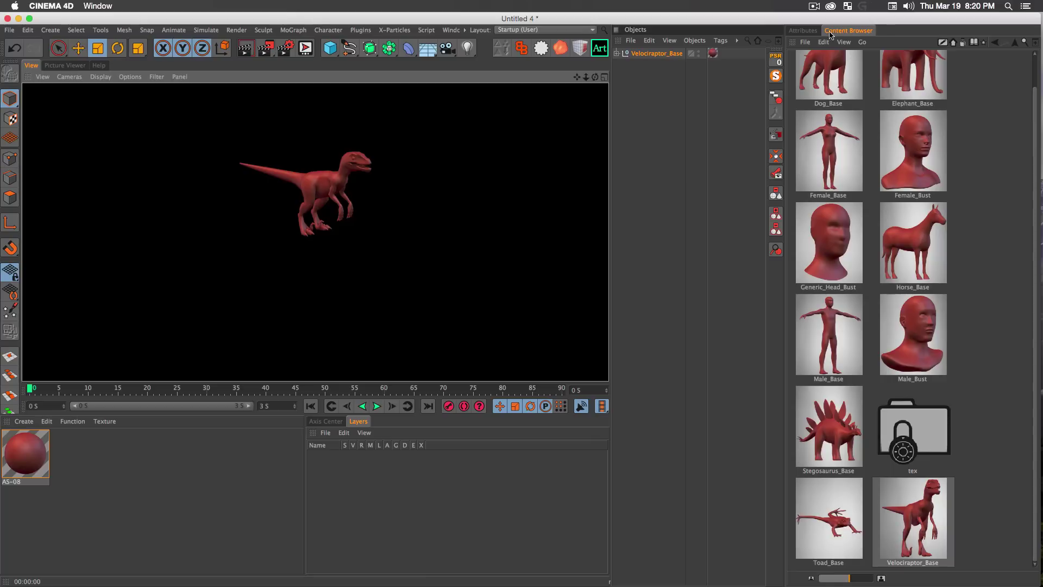
Remove the AS-08 texture tag from the velociraptor and delete the AS-08 material from the project
{"action": "left_click", "coordinate": [806, 31]}
{"action": "middle_click_drag", "start_coordinate": [308, 197], "coordinate": [322, 221], "text": "alt"}
{"action": "right_click_drag", "start_coordinate": [323, 222], "coordinate": [384, 198], "text": "alt"}
{"action": "middle_click_drag", "start_coordinate": [384, 197], "coordinate": [393, 210], "text": "alt"}
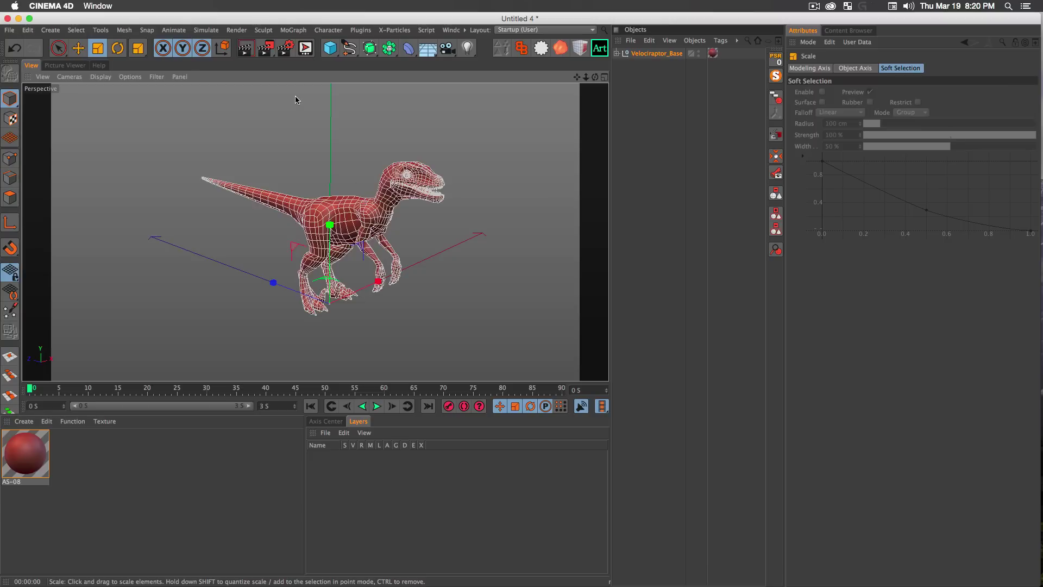
{"action": "left_click", "coordinate": [661, 76]}
{"action": "left_click", "coordinate": [713, 54]}
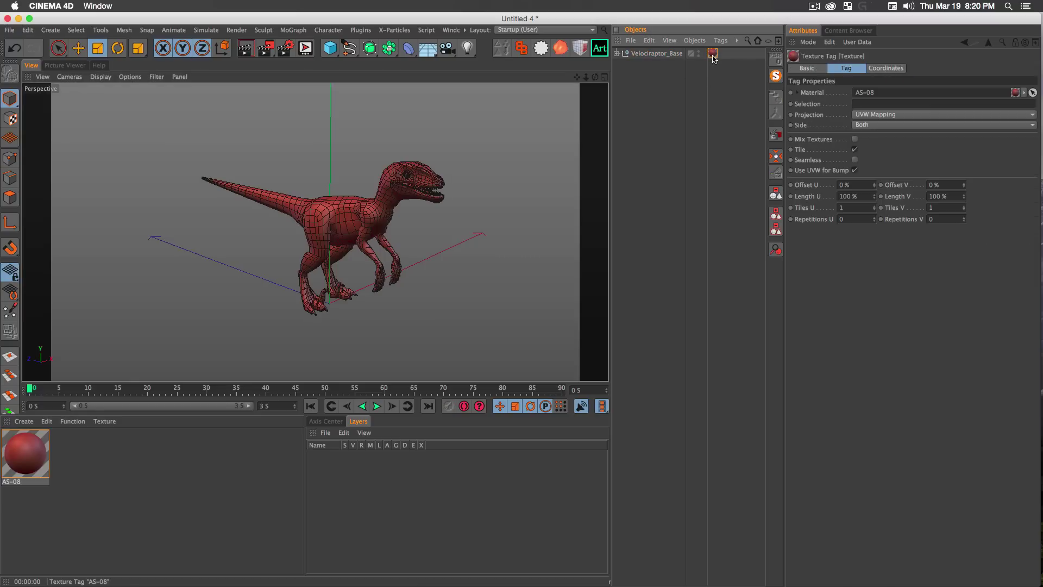
{"action": "key", "text": "Delete"}
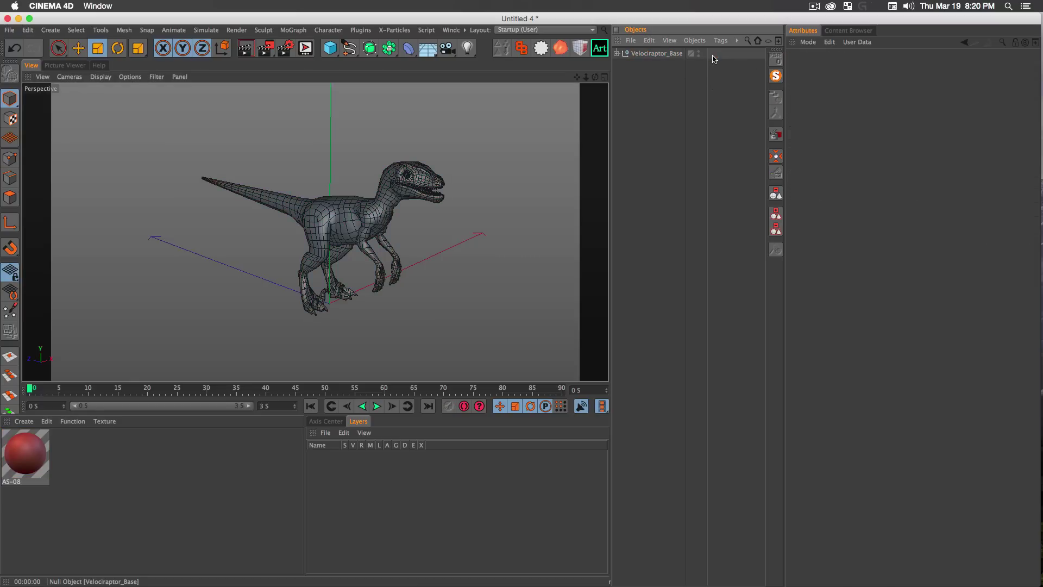
{"action": "left_click", "coordinate": [20, 463]}
{"action": "key", "text": "Delete"}
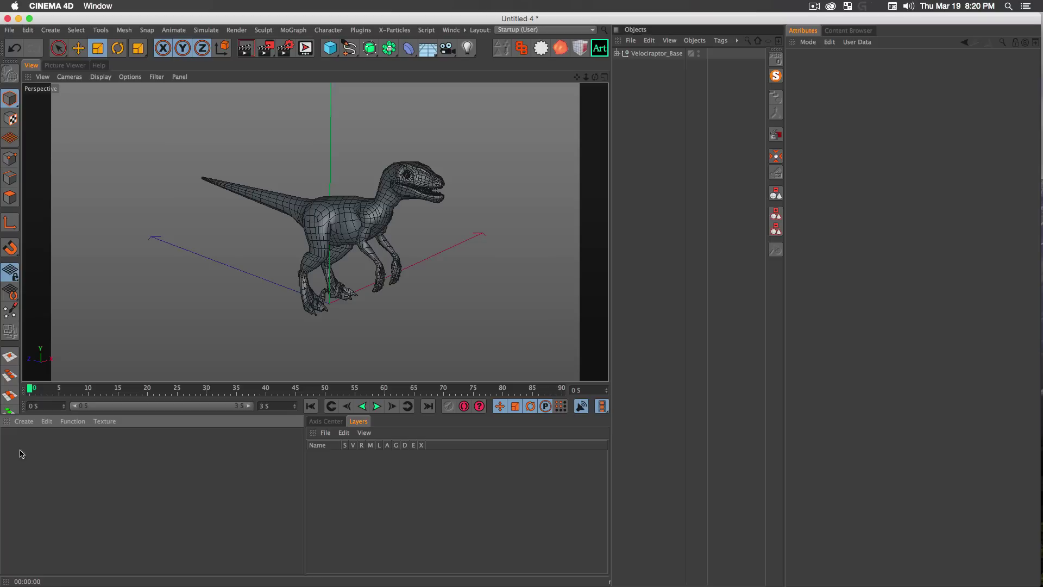
Disable Ambient Occlusion in the render settings
{"action": "left_click", "coordinate": [287, 53]}
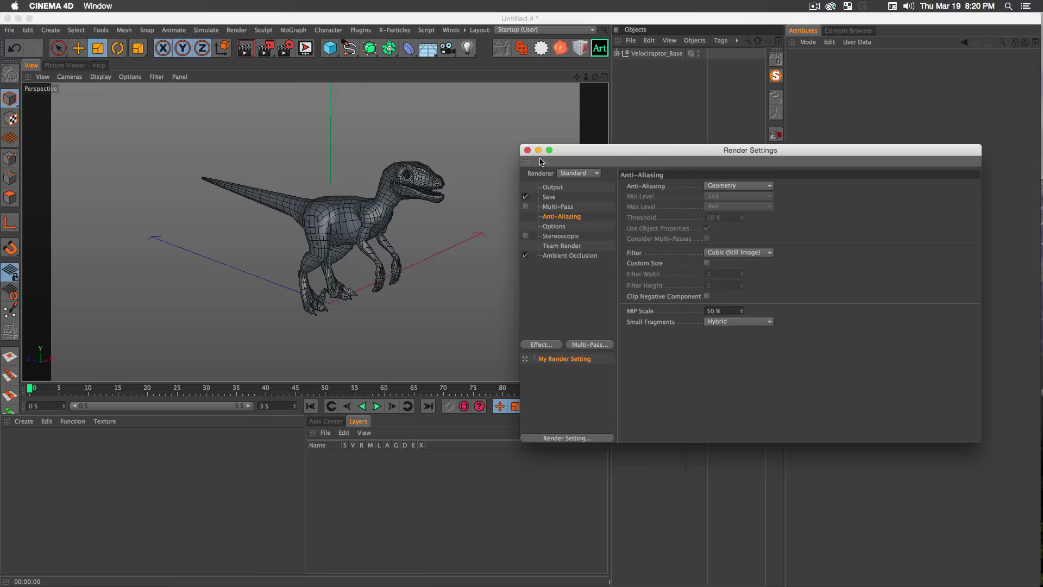
{"action": "left_click", "coordinate": [553, 279]}
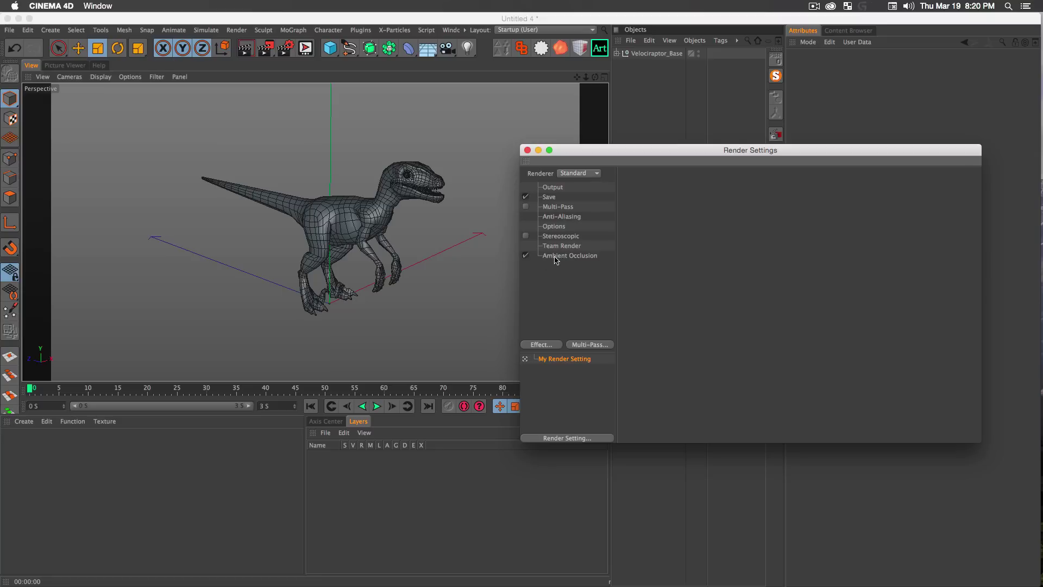
{"action": "left_click", "coordinate": [525, 256]}
Set render anti-aliasing to Best with a minimum level of 4x4 and a maximum level of 8x8
{"action": "left_click", "coordinate": [561, 218]}
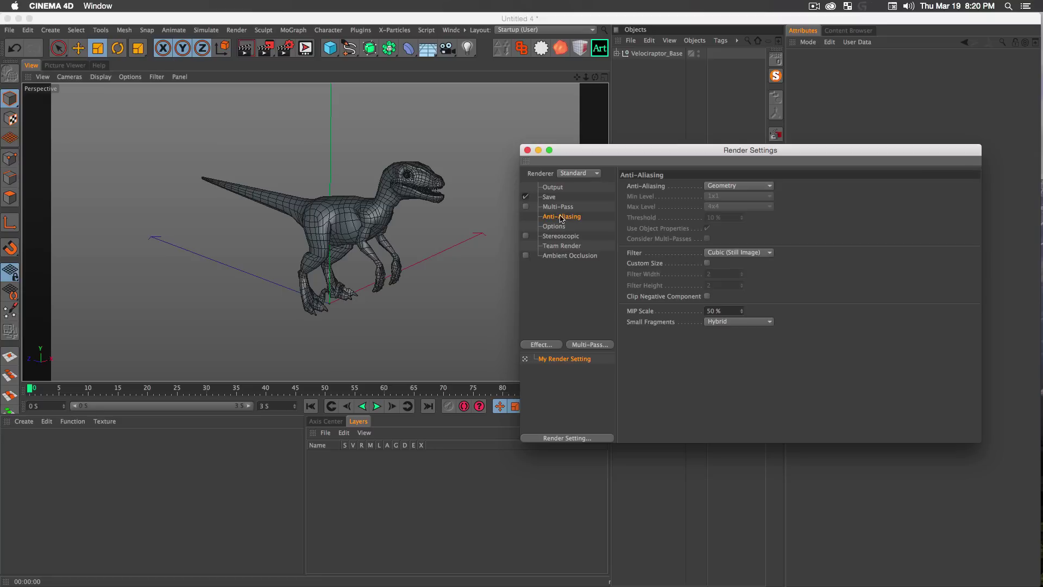
{"action": "left_click", "coordinate": [725, 187]}
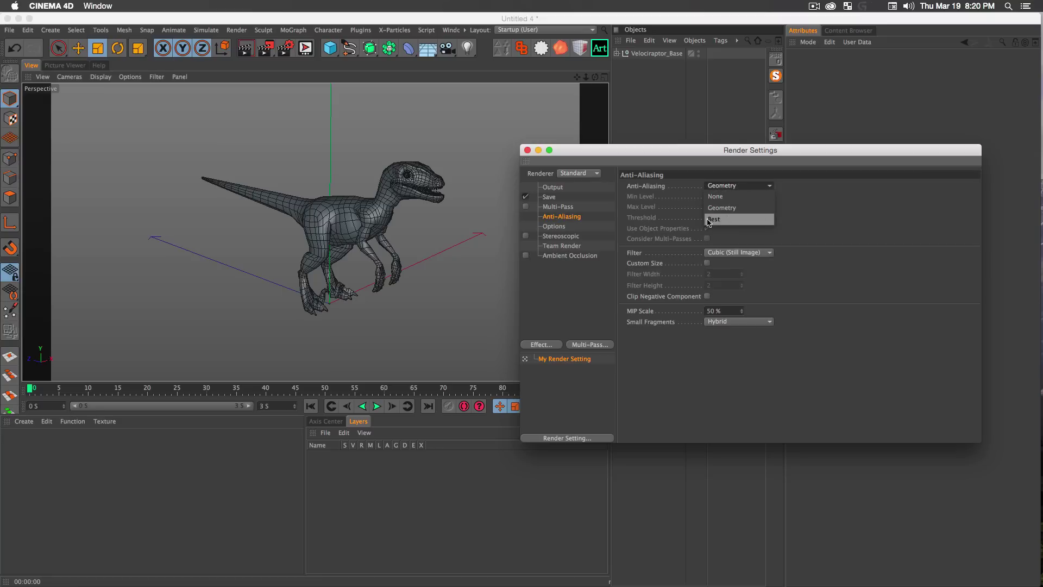
{"action": "left_click", "coordinate": [722, 222]}
{"action": "left_click", "coordinate": [717, 197]}
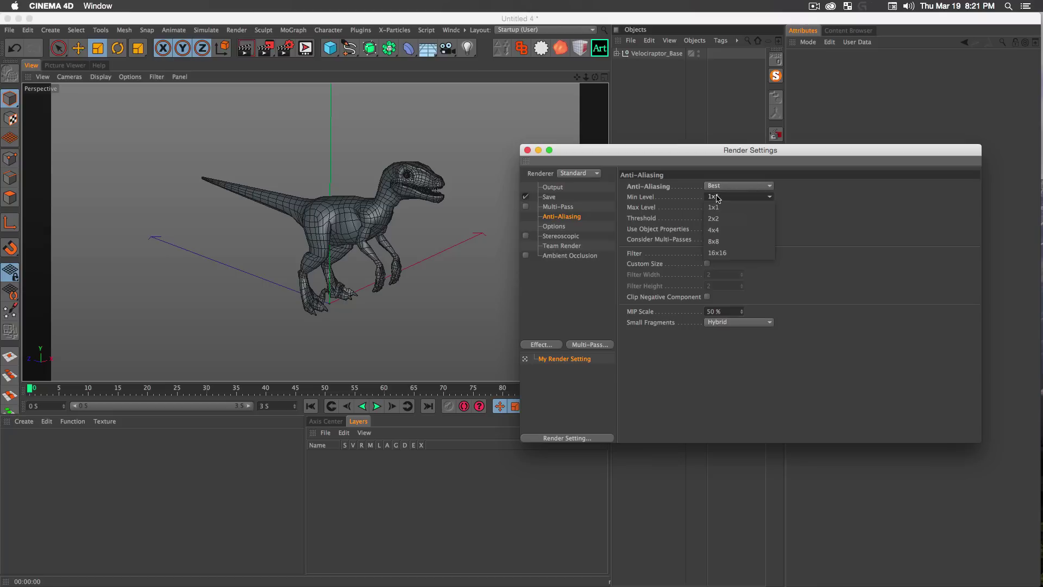
{"action": "left_click", "coordinate": [714, 231]}
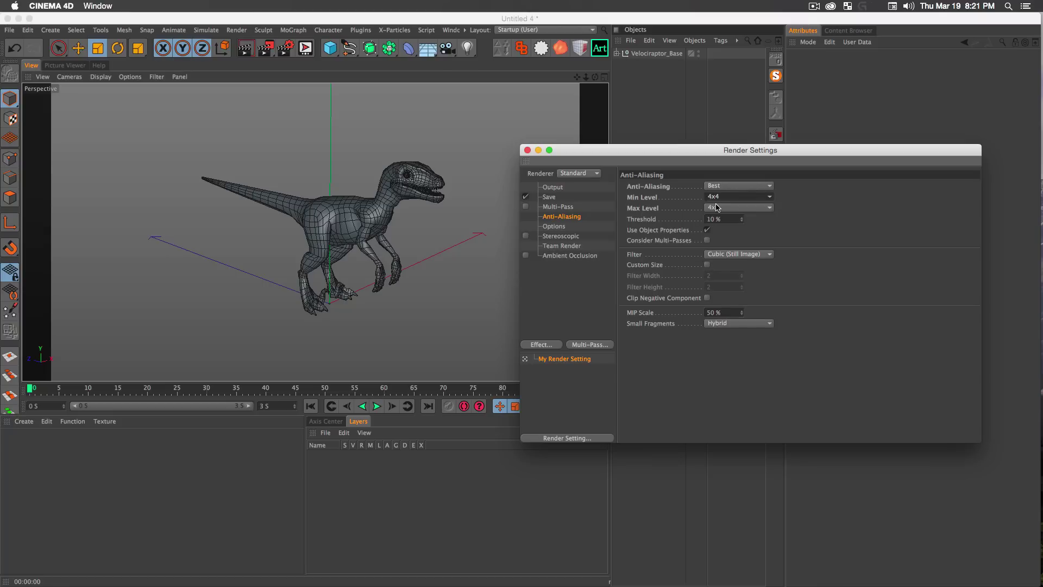
{"action": "left_click", "coordinate": [722, 207]}
{"action": "left_click", "coordinate": [721, 253]}
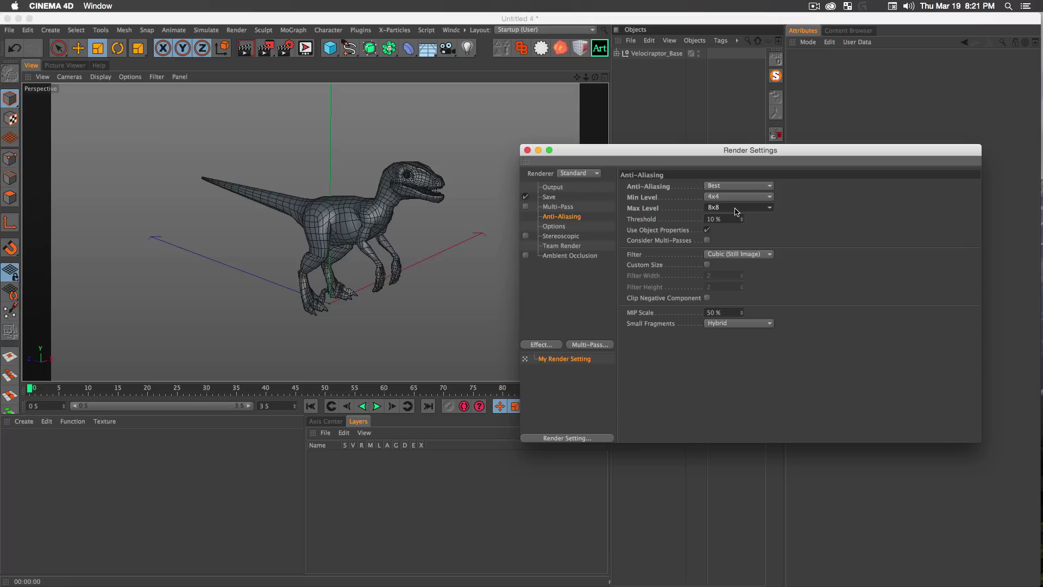
{"action": "mouse_move", "coordinate": [577, 151]}
{"action": "left_mouse_down"}
{"action": "mouse_move", "coordinate": [565, 167]}
{"action": "mouse_move", "coordinate": [600, 165]}
{"action": "mouse_move", "coordinate": [589, 164]}
{"action": "left_mouse_up"}
{"action": "left_click", "coordinate": [540, 164]}
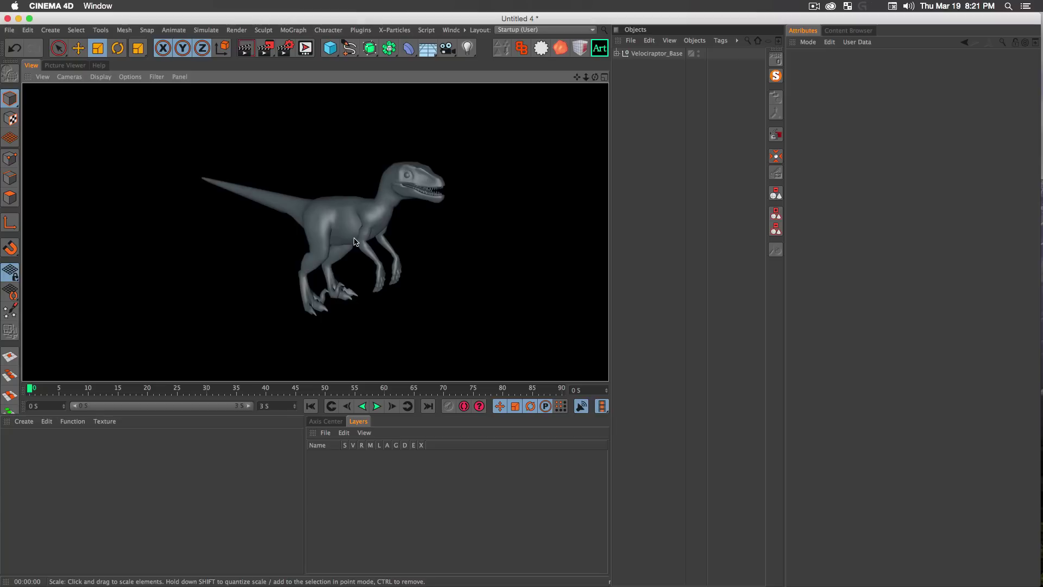
Merge the Velociraptor_Base group and all its child meshes into a single object with Connect Objects + Delete
{"action": "left_click", "coordinate": [643, 55]}
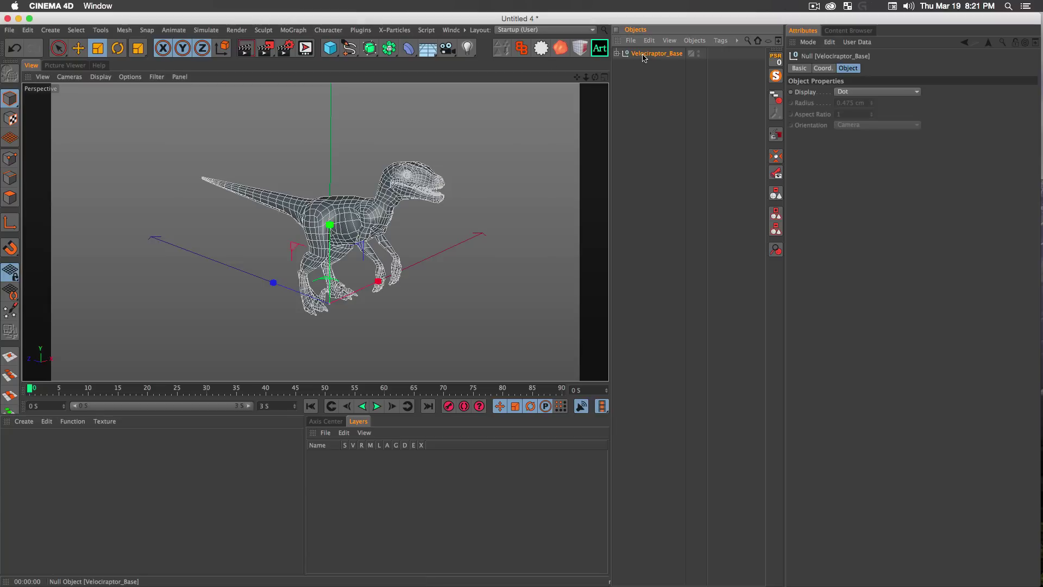
{"action": "left_click", "coordinate": [617, 53]}
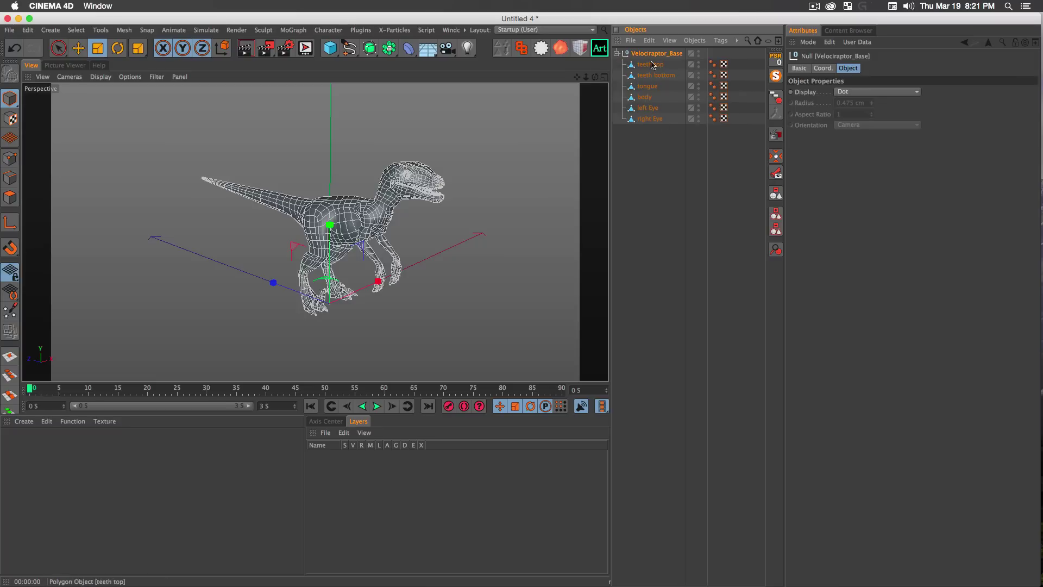
{"action": "left_click_drag", "start_coordinate": [656, 143], "coordinate": [646, 40]}
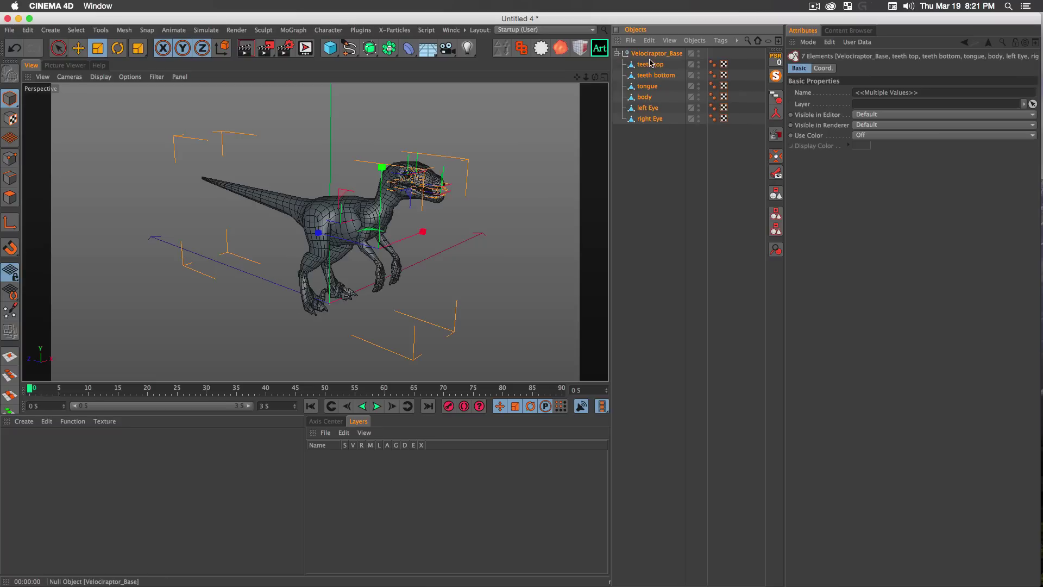
{"action": "right_click", "coordinate": [648, 55]}
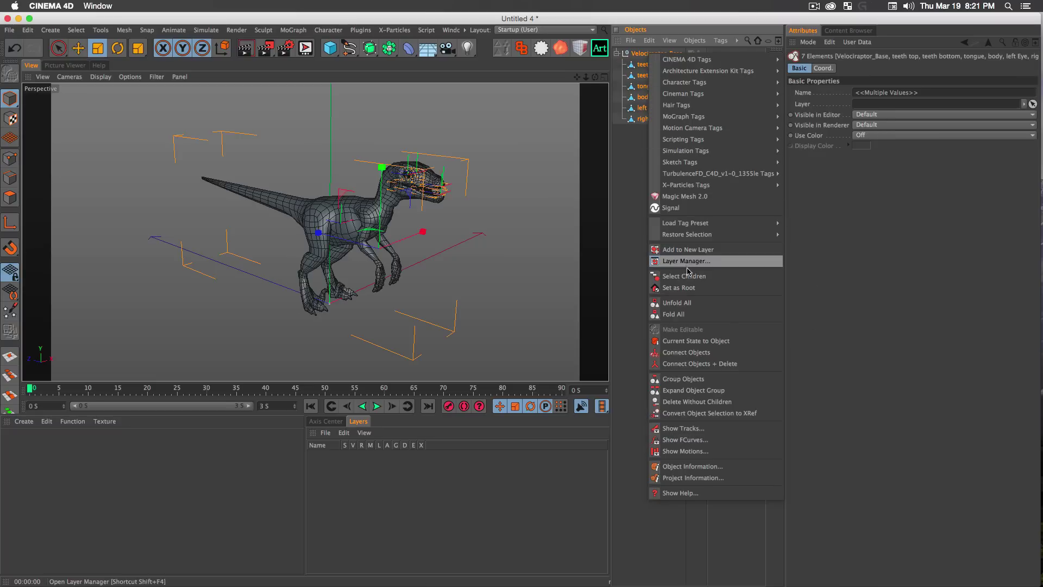
{"action": "left_click", "coordinate": [686, 363]}
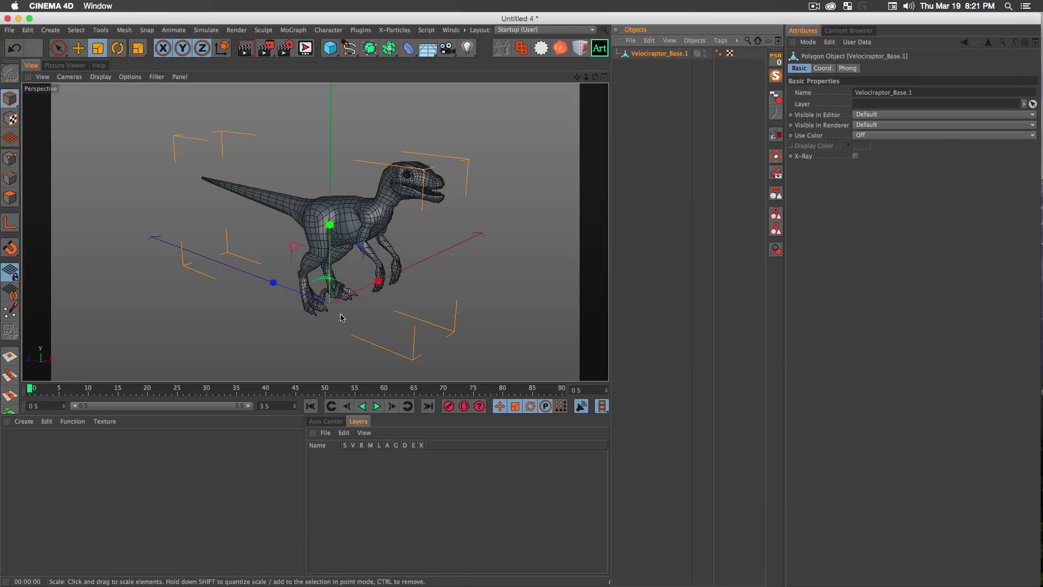
Try rotating the merged velociraptor freely as one object and undo the rotation
{"action": "key", "text": "r"}
{"action": "left_click_drag", "start_coordinate": [325, 323], "coordinate": [308, 336]}
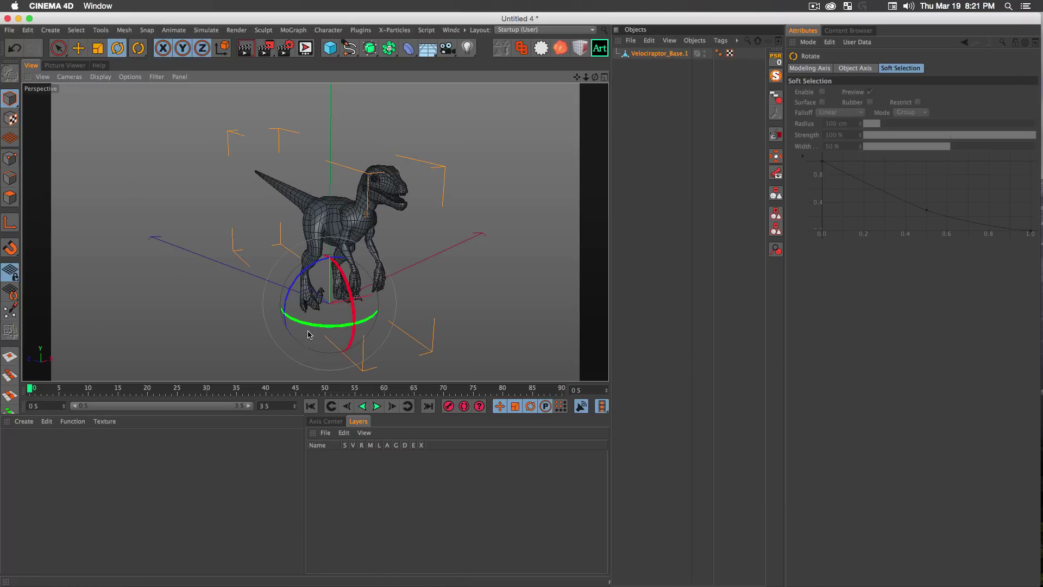
{"action": "key", "text": "super+z"}
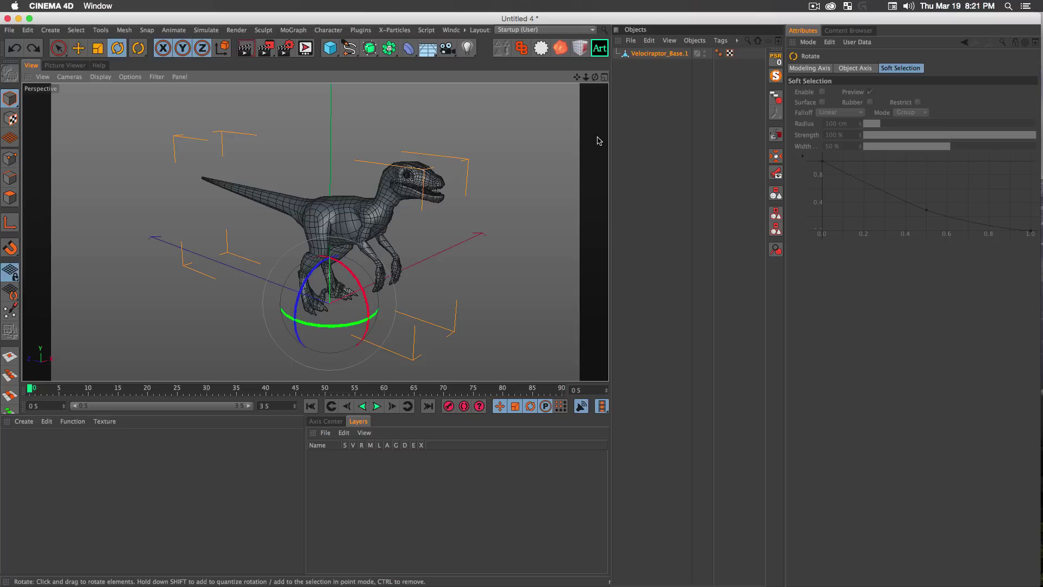
Rename the merged velociraptor object to dione and deselect it
{"action": "double_click", "coordinate": [669, 53]}
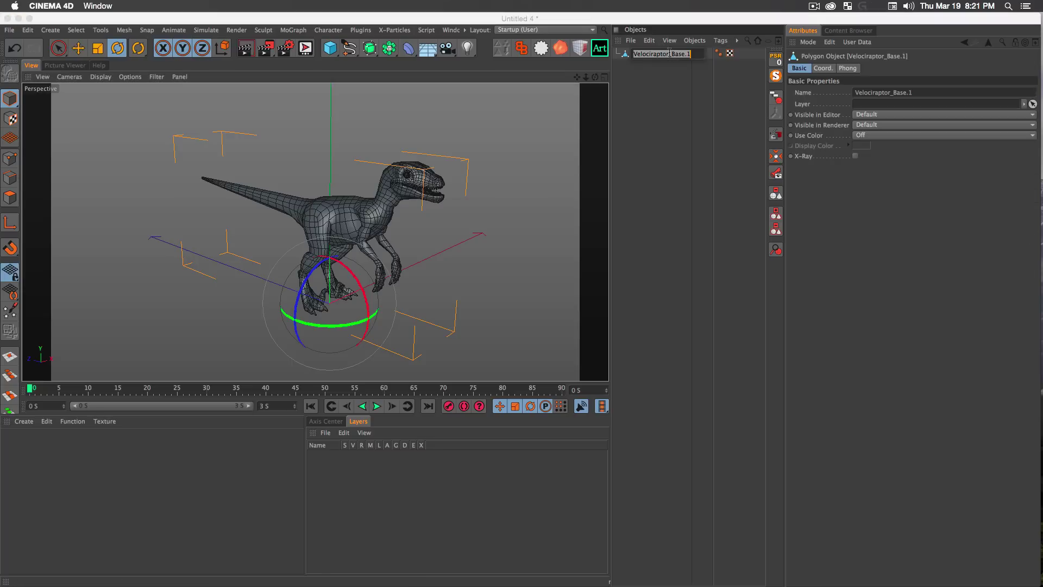
{"action": "type", "text": "dion"}
{"action": "key", "text": "Return"}
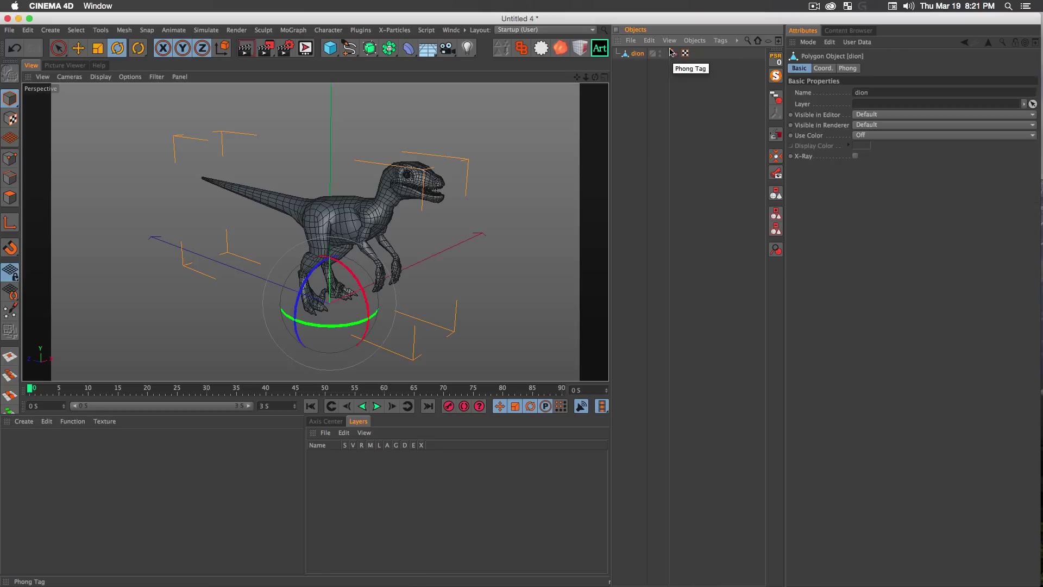
{"action": "double_click", "coordinate": [644, 54]}
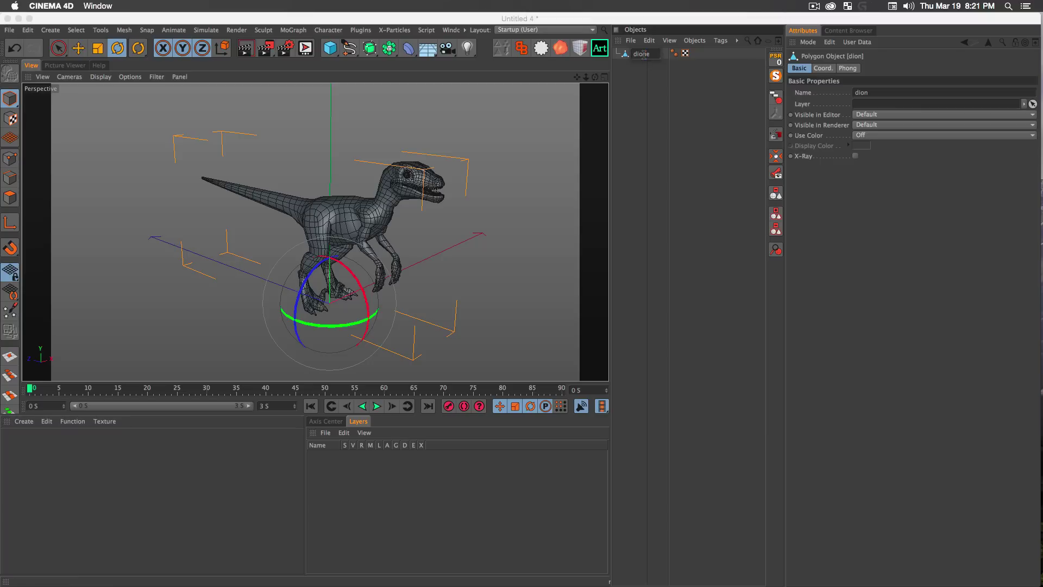
{"action": "type", "text": "e"}
{"action": "key", "text": "Return"}
{"action": "left_click", "coordinate": [630, 83]}
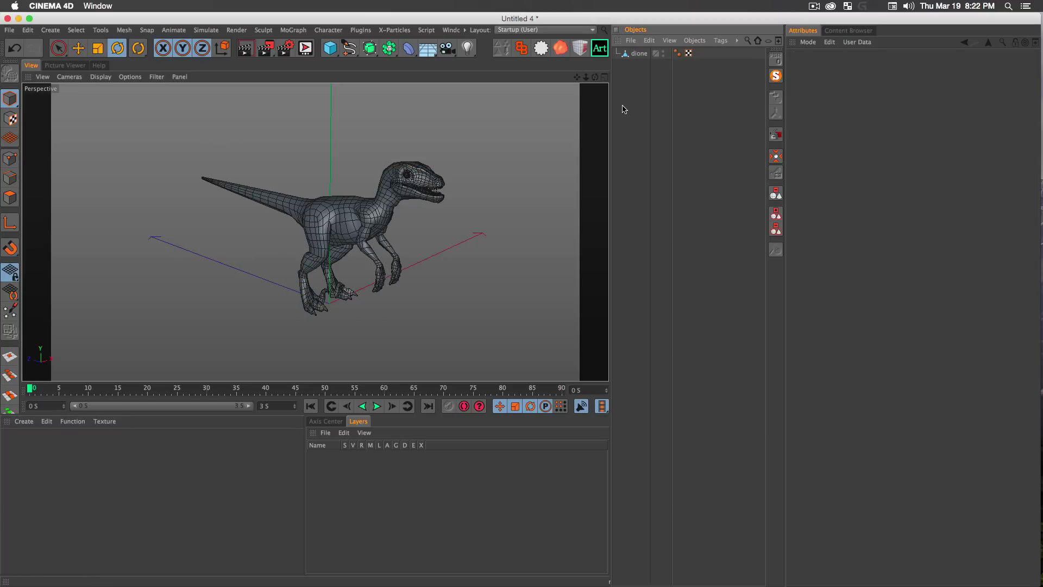
Render a viewport preview of the merged, unlit velociraptor
{"action": "right_click_drag", "start_coordinate": [392, 238], "coordinate": [388, 240], "text": "alt"}
{"action": "key", "text": "super+r"}
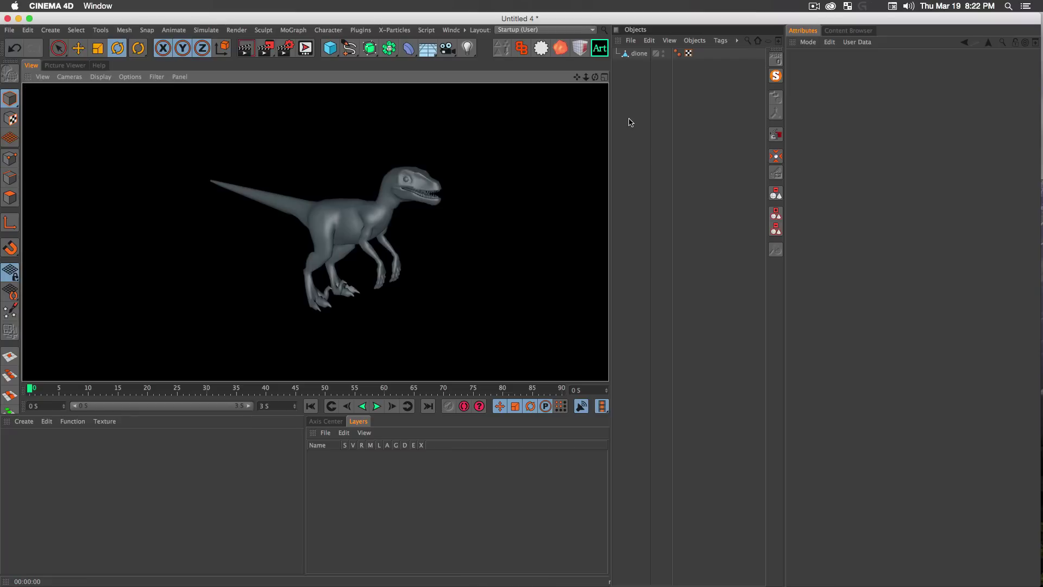
{"action": "left_click", "coordinate": [630, 122]}
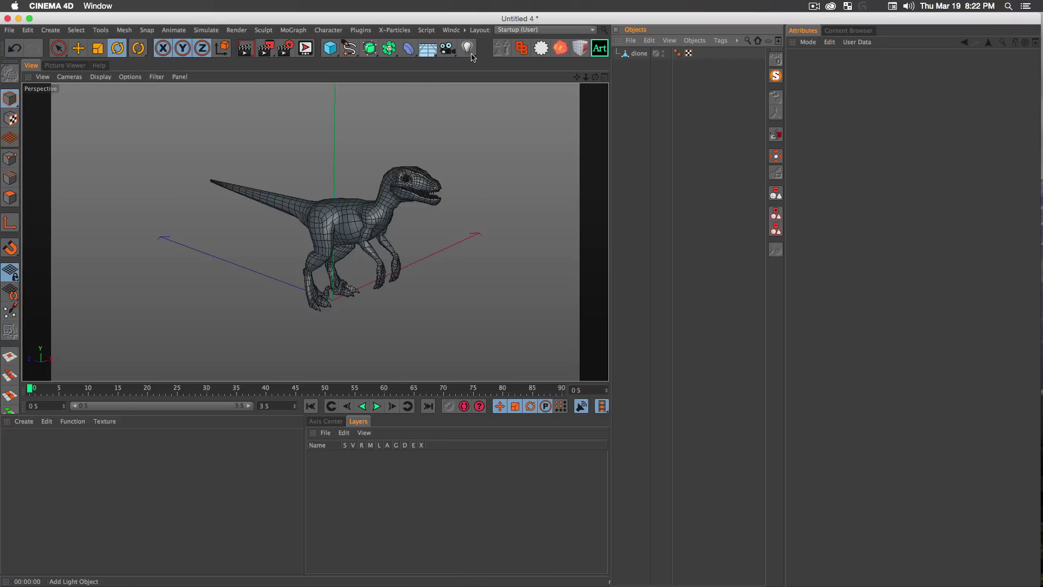
Add a standard omni light and place it above and in front of the velociraptor's head
{"action": "left_click", "coordinate": [467, 58]}
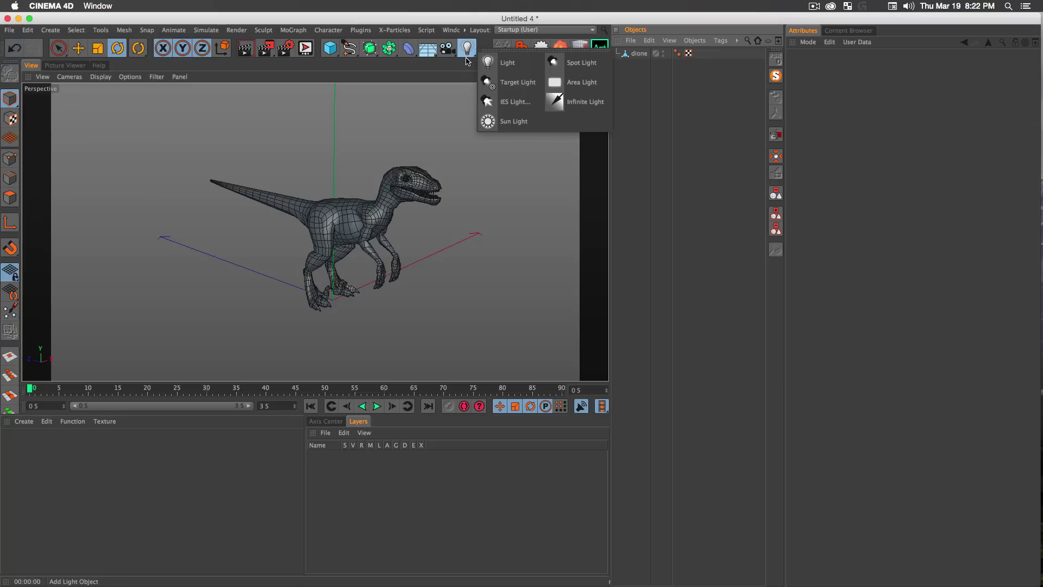
{"action": "left_click", "coordinate": [507, 62]}
{"action": "key", "text": "e"}
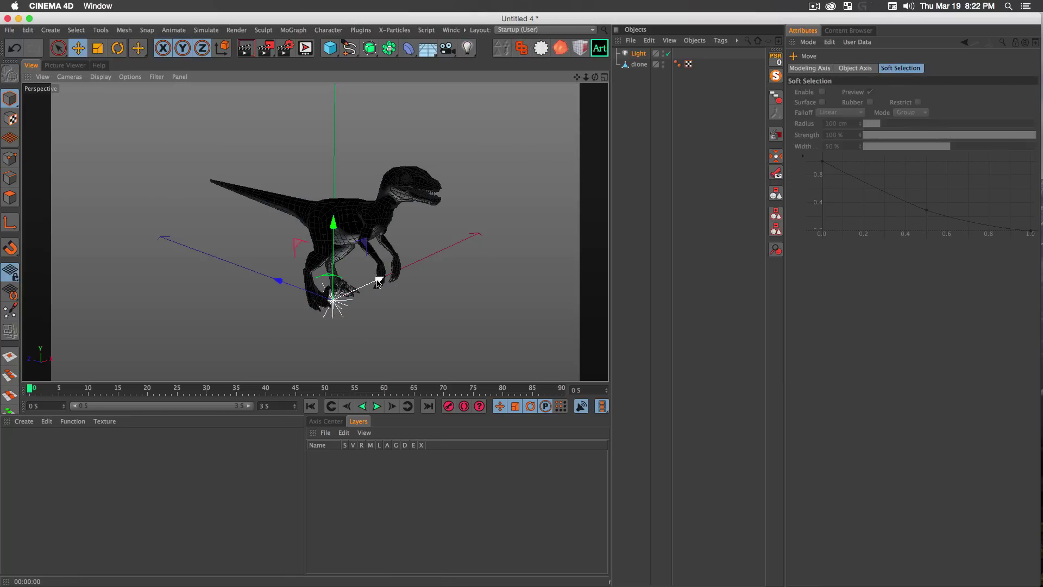
{"action": "left_click_drag", "start_coordinate": [378, 283], "coordinate": [406, 113]}
{"action": "left_click_drag", "start_coordinate": [381, 146], "coordinate": [443, 153]}
Raise the light's intensity to 2153% and render a preview
{"action": "left_click", "coordinate": [649, 55]}
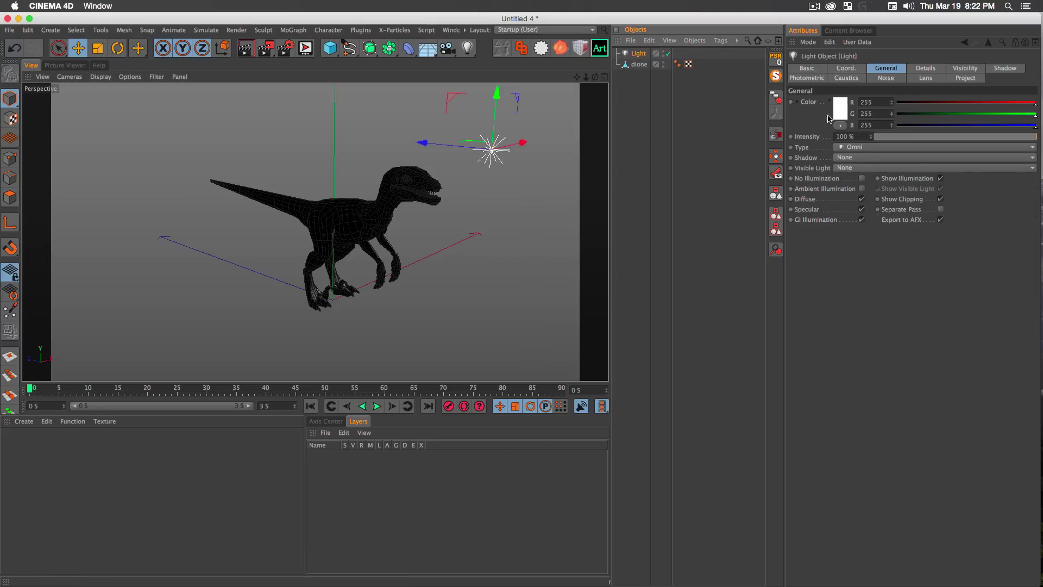
{"action": "left_click_drag", "start_coordinate": [871, 137], "coordinate": [871, 65]}
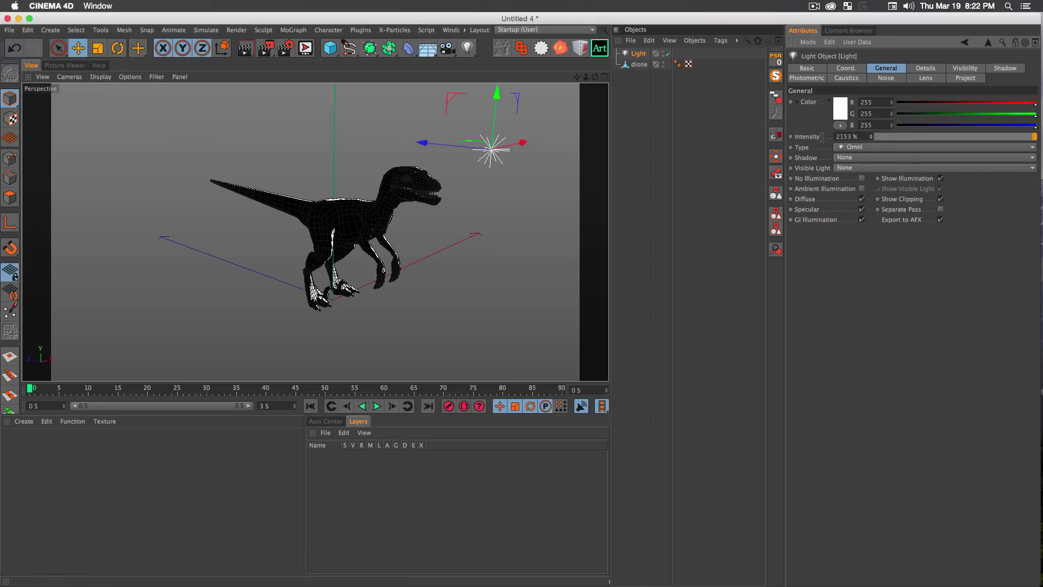
{"action": "key", "text": "ctrl+r"}
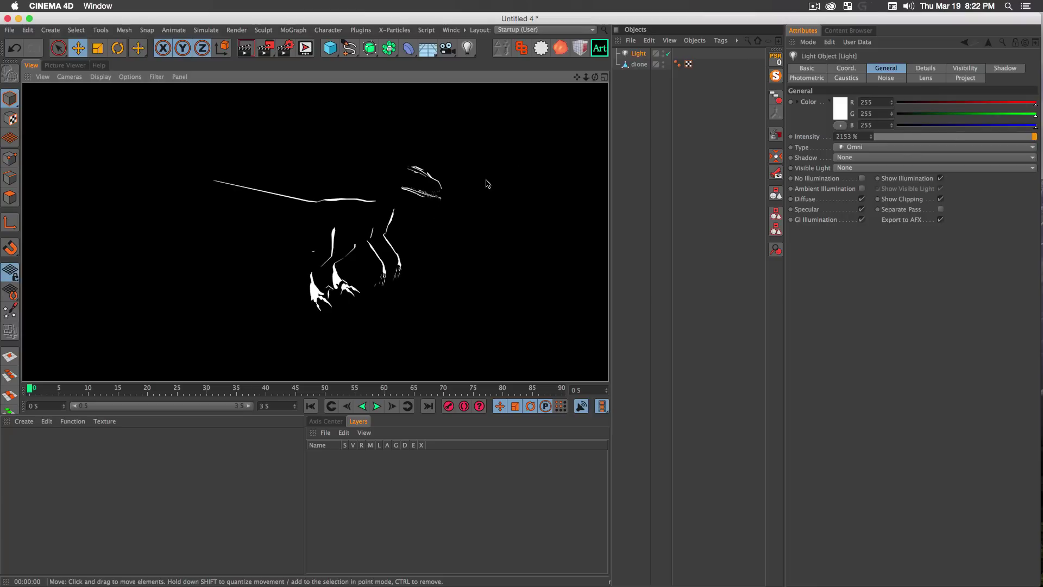
Reposition the light in front of and above the velociraptor's head so more of its near side is lit, rendering a preview of each placement
{"action": "left_click", "coordinate": [645, 53]}
{"action": "left_click_drag", "start_coordinate": [519, 139], "coordinate": [496, 172]}
{"action": "key", "text": "ctrl+r"}
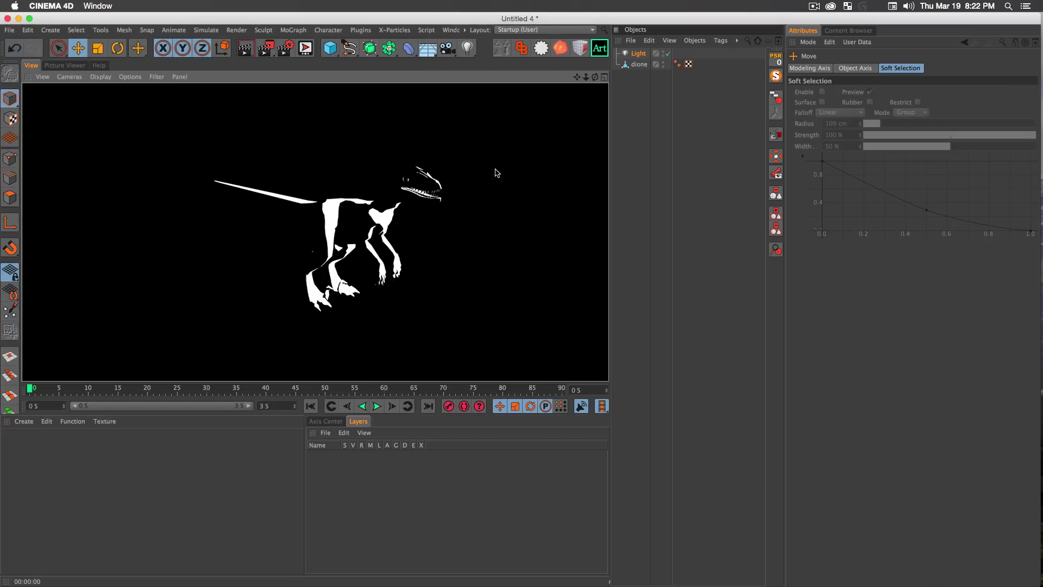
{"action": "left_click", "coordinate": [459, 175]}
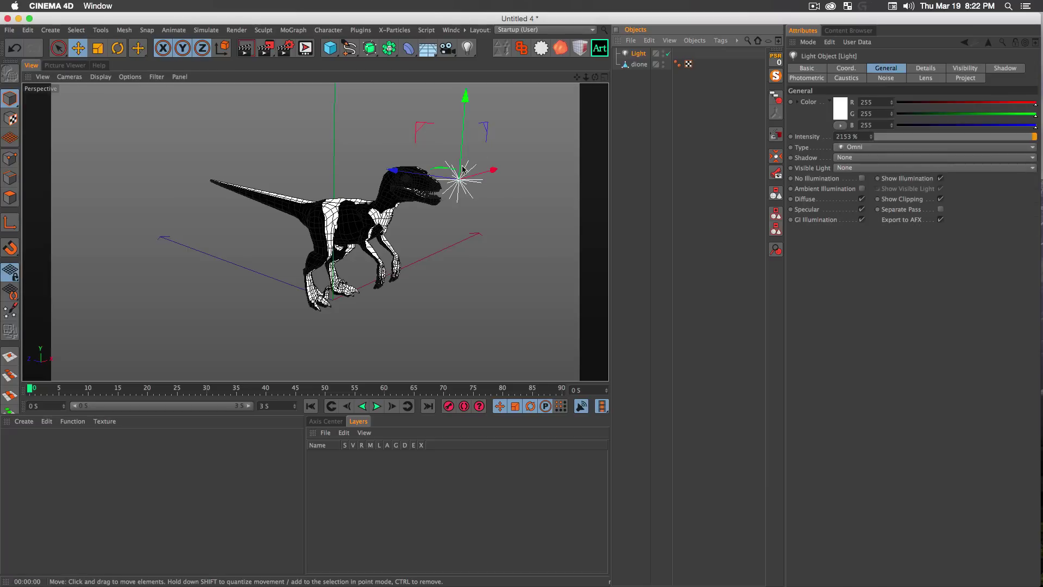
{"action": "left_click_drag", "start_coordinate": [430, 175], "coordinate": [491, 109]}
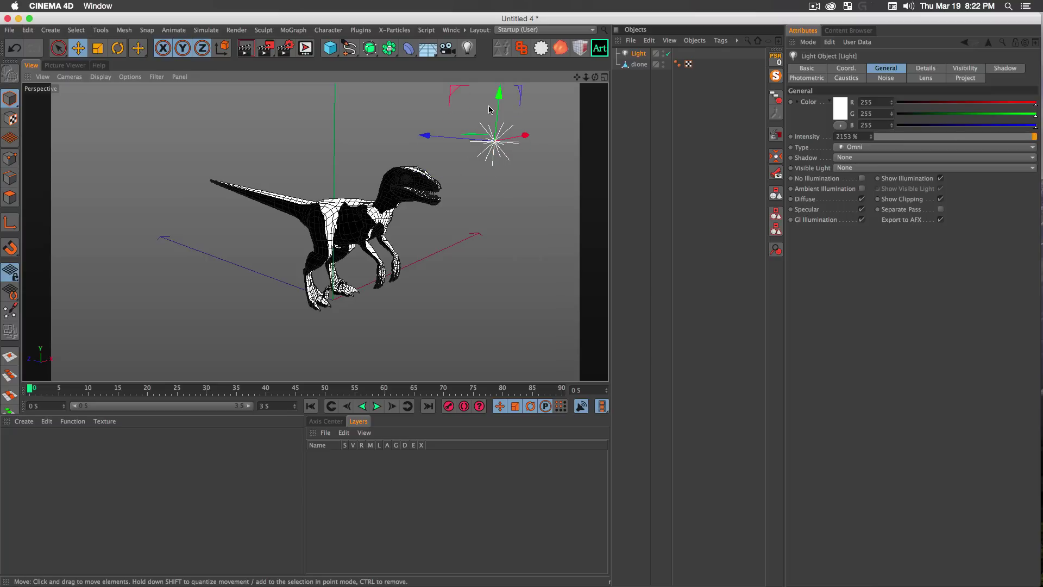
{"action": "key", "text": "super+r"}
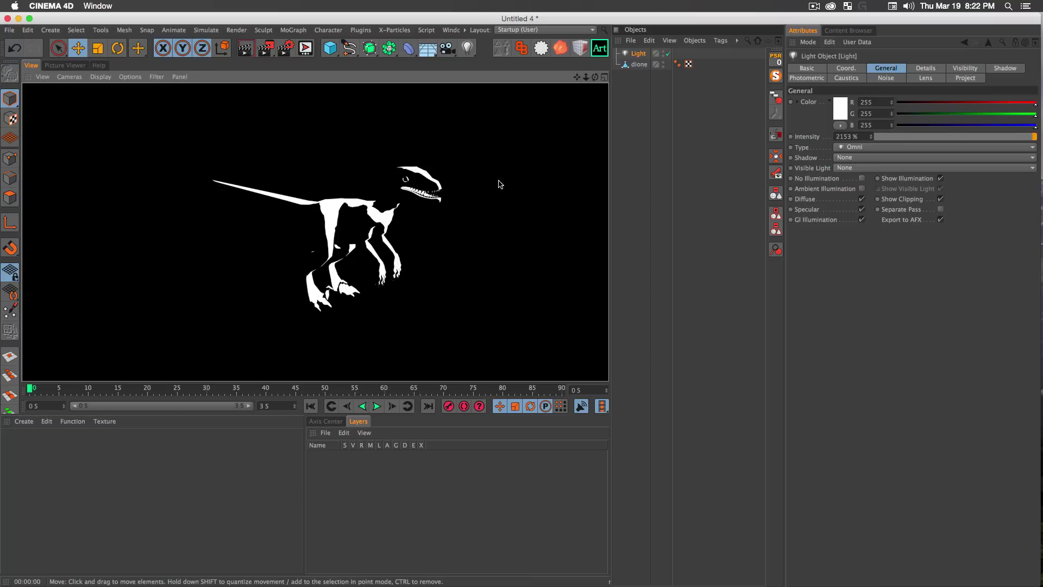
{"action": "left_click", "coordinate": [645, 52]}
{"action": "mouse_move", "coordinate": [525, 135]}
{"action": "left_mouse_down"}
{"action": "mouse_move", "coordinate": [465, 158]}
{"action": "mouse_move", "coordinate": [524, 140]}
{"action": "mouse_move", "coordinate": [512, 149]}
{"action": "left_mouse_up"}
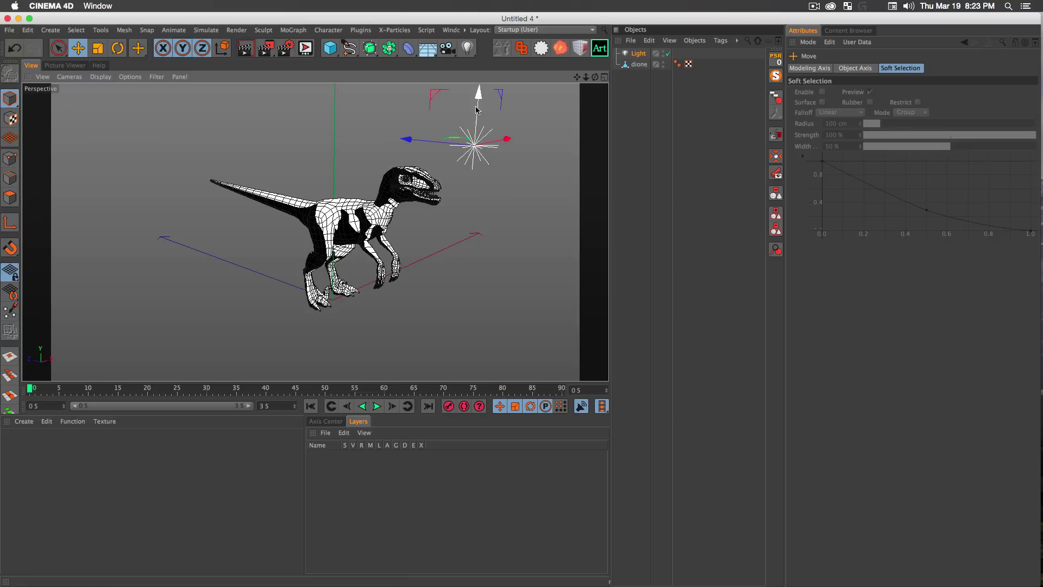
{"action": "key", "text": "super+r"}
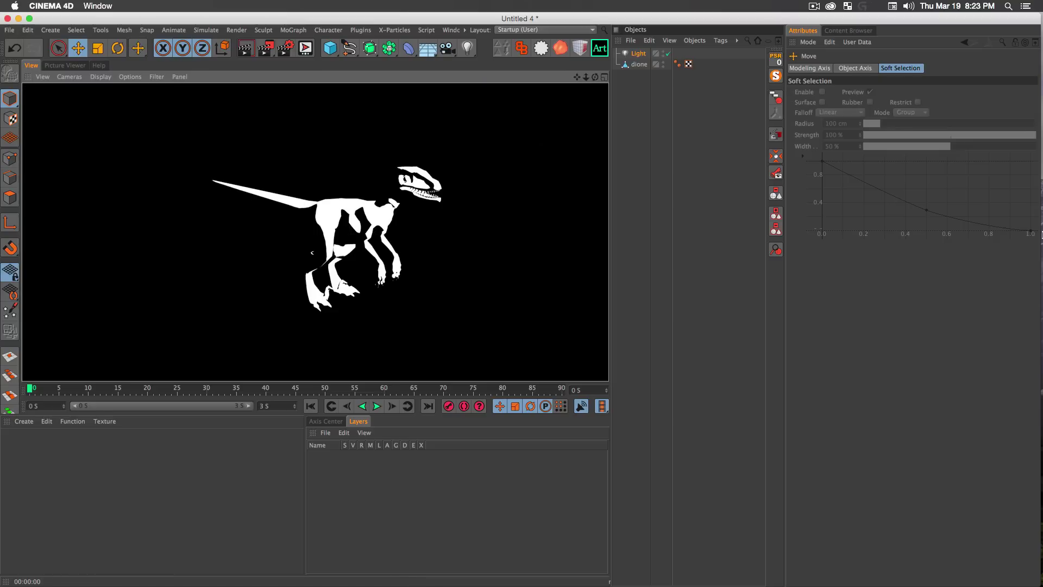
Switch to Chrome, examine the Frank Miller Batman illustration as a shading reference, and return to Cinema 4D
{"action": "left_click", "coordinate": [1031, 260]}
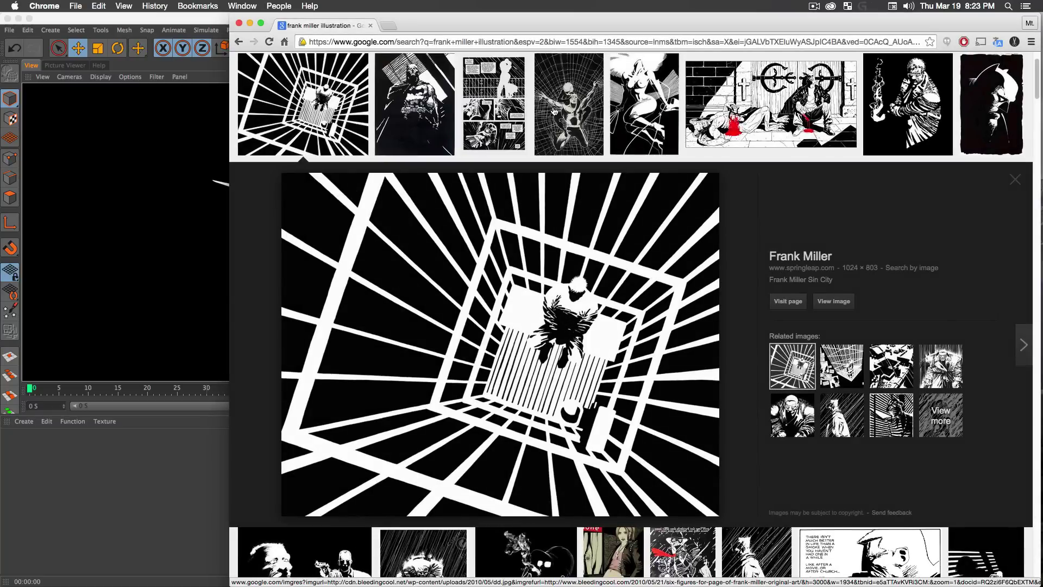
{"action": "left_click", "coordinate": [407, 123]}
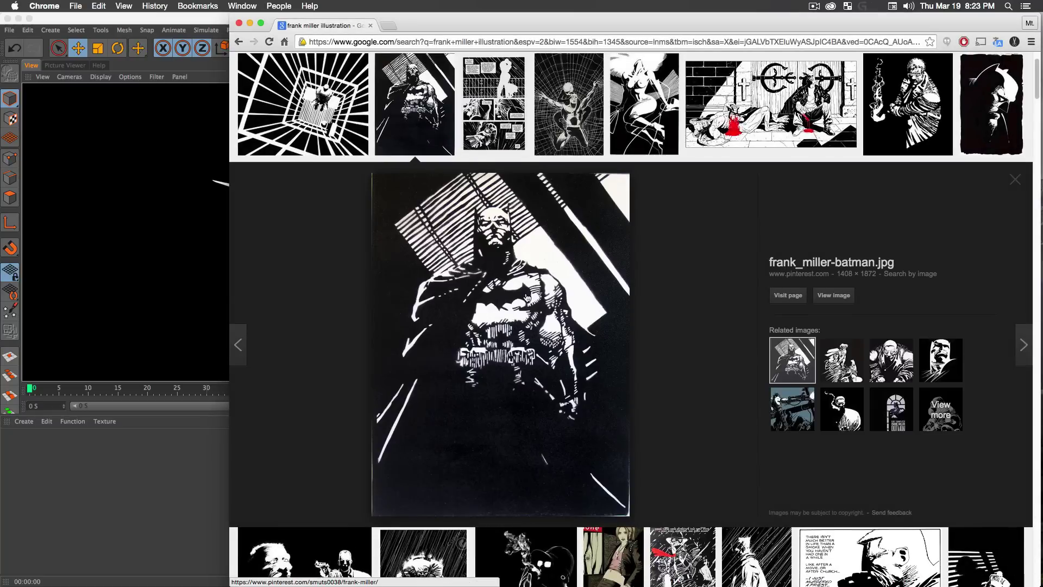
{"action": "left_click", "coordinate": [136, 505]}
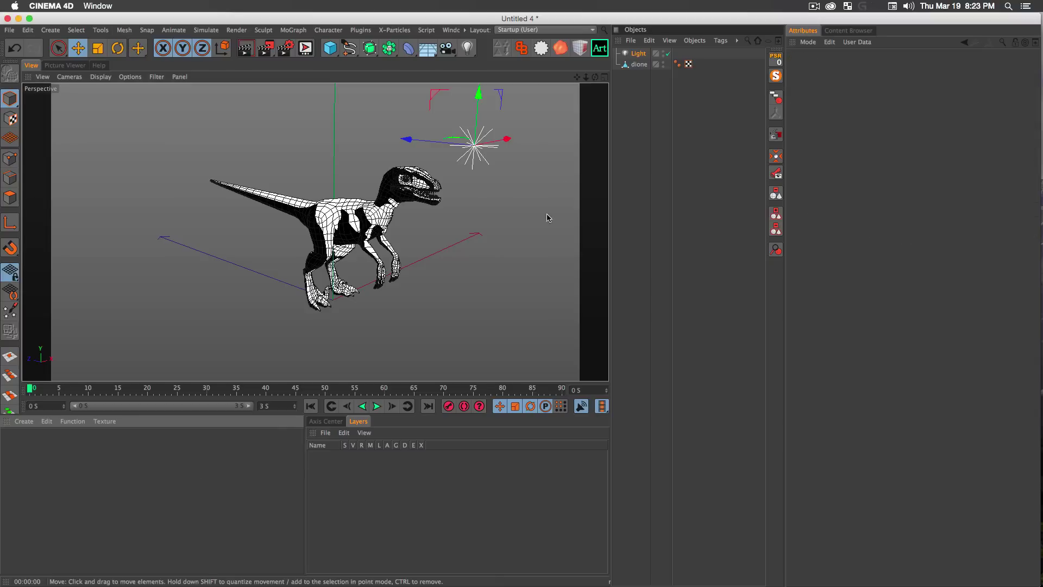
Rename the light object to LIGHT
{"action": "double_click", "coordinate": [638, 54]}
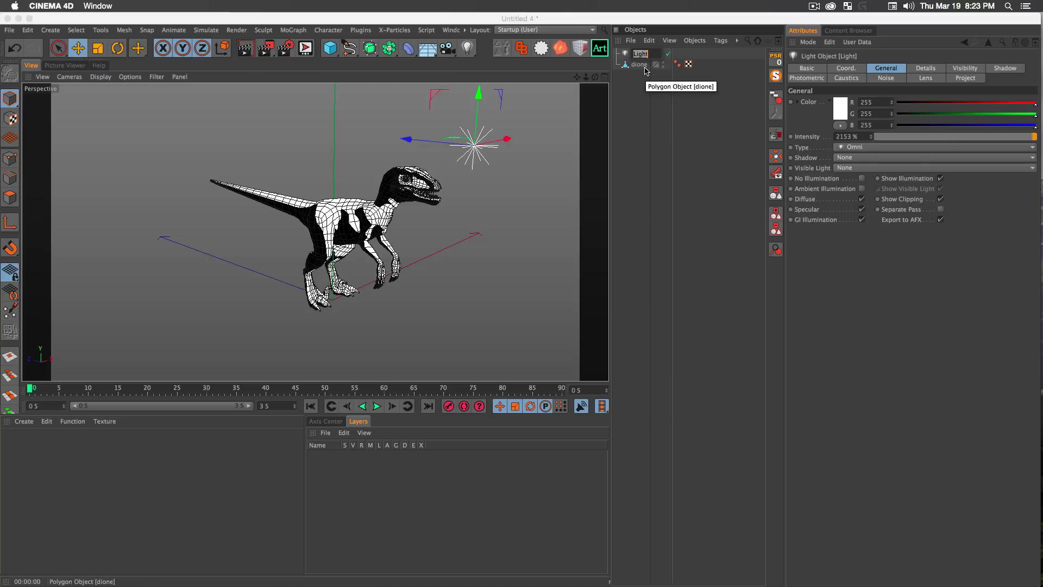
{"action": "type", "text": "W"}
{"action": "key", "text": "BackSpace"}
{"action": "key", "text": "BackSpace"}
{"action": "key", "text": "BackSpace"}
{"action": "key", "text": "Return"}
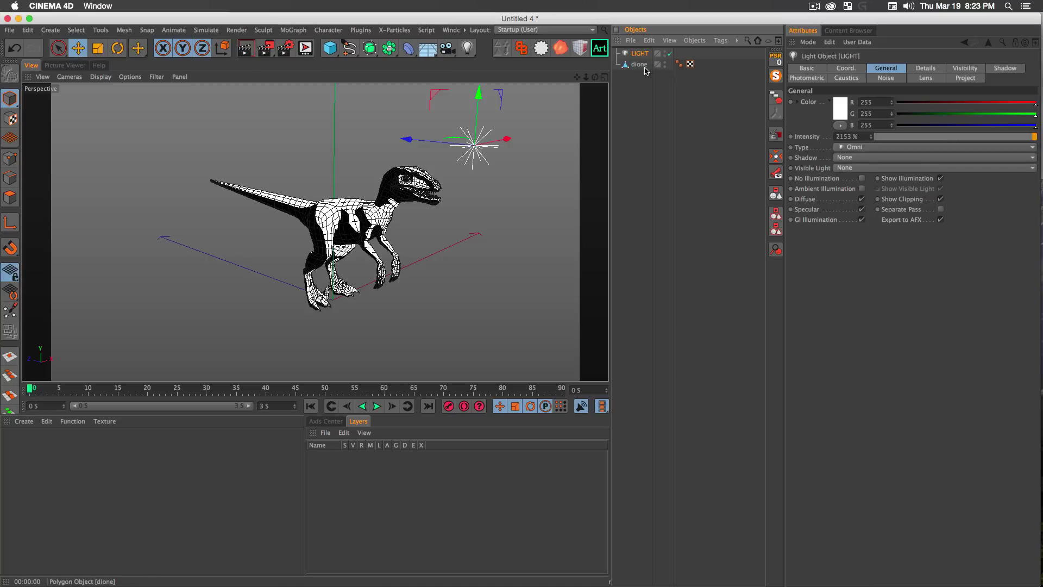
Duplicate the LIGHT object and rename the copy to DARK
{"action": "left_click_drag", "start_coordinate": [641, 55], "coordinate": [641, 61], "text": "ctrl"}
{"action": "double_click", "coordinate": [640, 63]}
{"action": "type", "text": "DARK"}
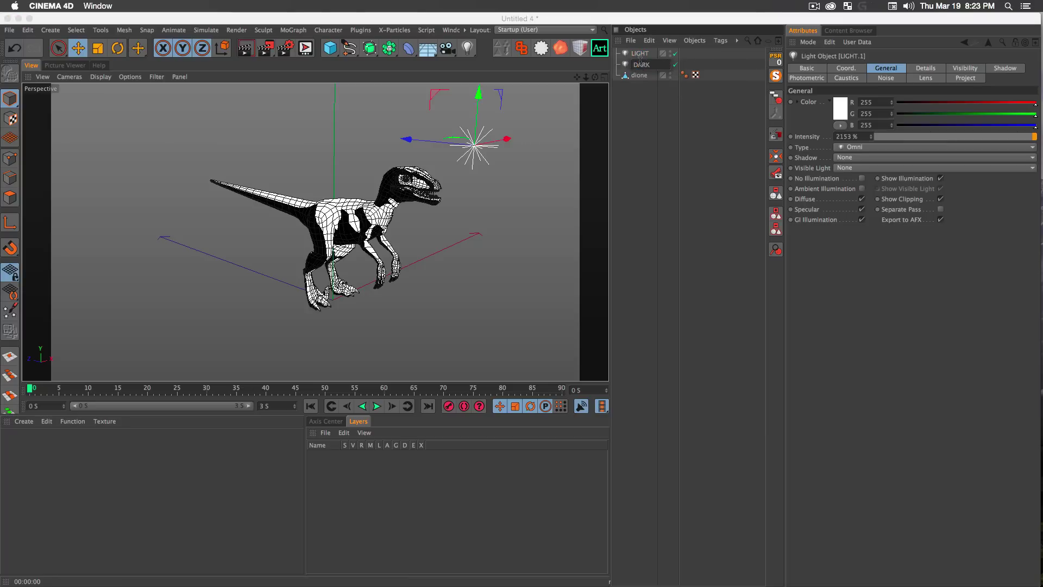
{"action": "key", "text": "Return"}
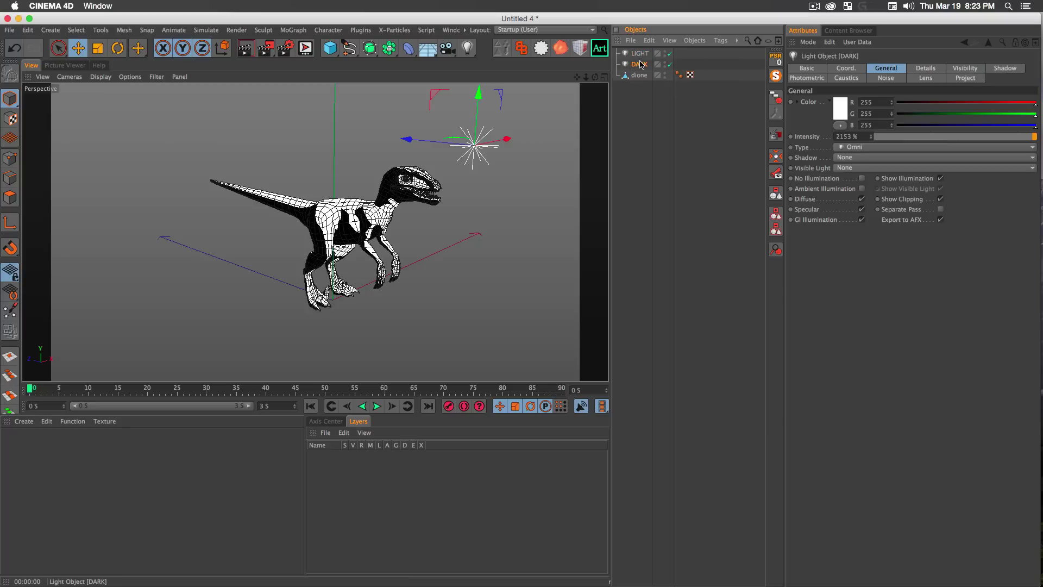
Set the DARK light's color to black
{"action": "left_click", "coordinate": [841, 111]}
{"action": "left_click_drag", "start_coordinate": [782, 116], "coordinate": [783, 150]}
{"action": "left_click", "coordinate": [862, 149]}
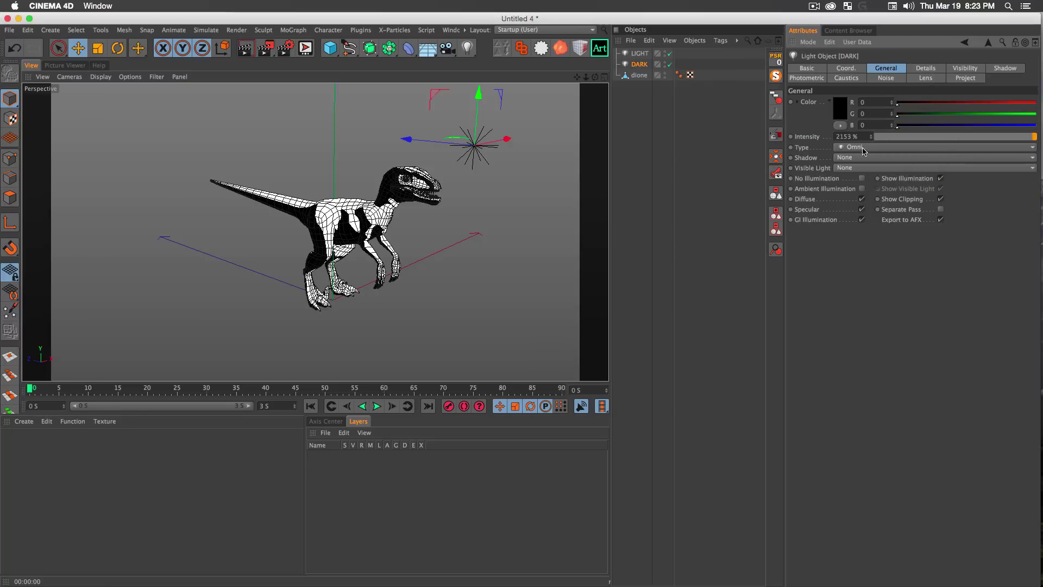
Move the DARK light away from the LIGHT object to beside the velociraptor's tail
{"action": "key", "text": "e"}
{"action": "left_click_drag", "start_coordinate": [507, 139], "coordinate": [410, 163]}
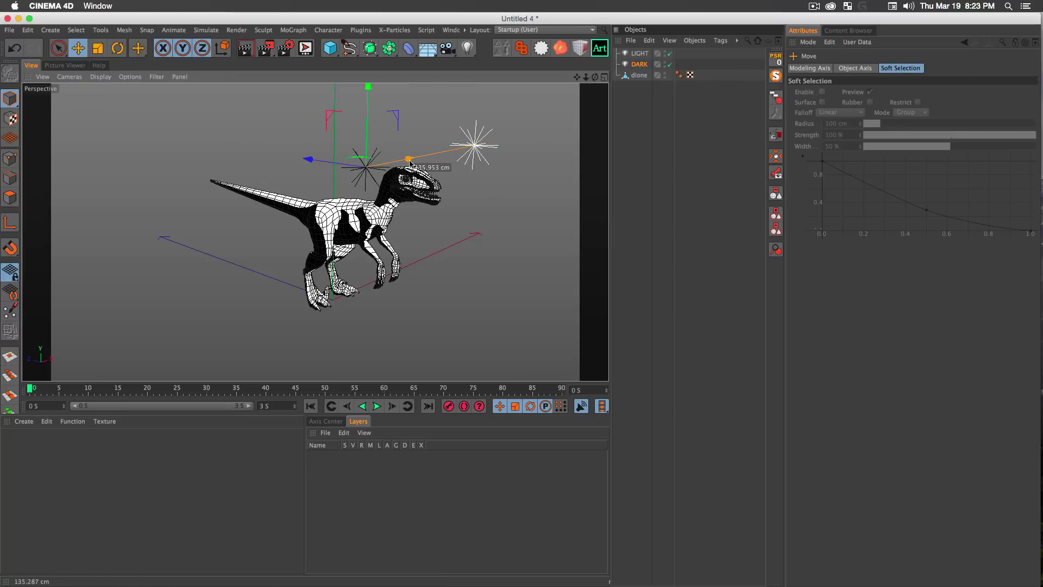
{"action": "left_click_drag", "start_coordinate": [367, 89], "coordinate": [243, 200]}
Set the DARK light's color to white
{"action": "left_click", "coordinate": [641, 65]}
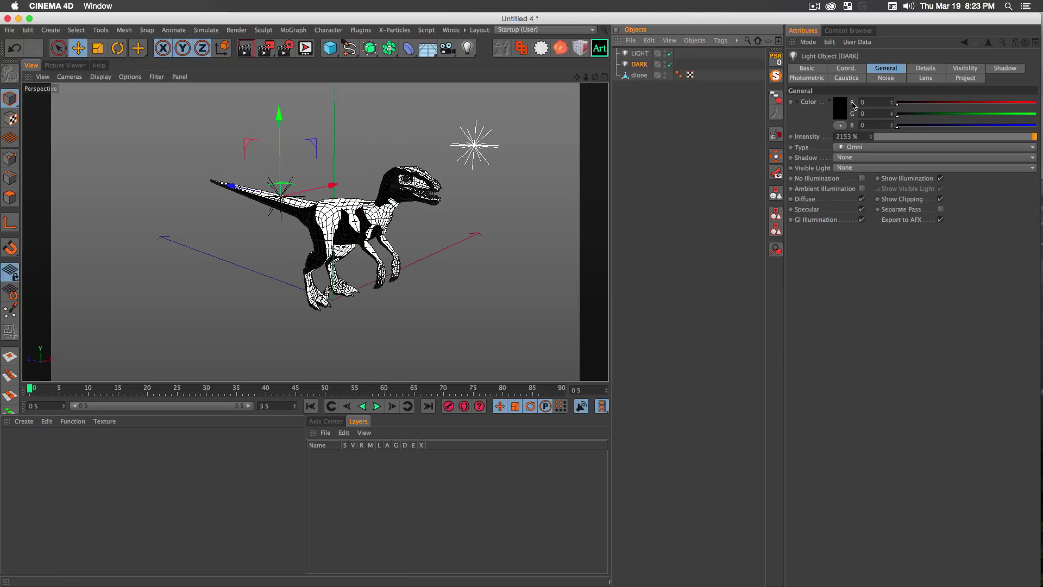
{"action": "left_click", "coordinate": [841, 108]}
{"action": "left_click_drag", "start_coordinate": [814, 91], "coordinate": [739, 38]}
{"action": "left_click", "coordinate": [864, 151]}
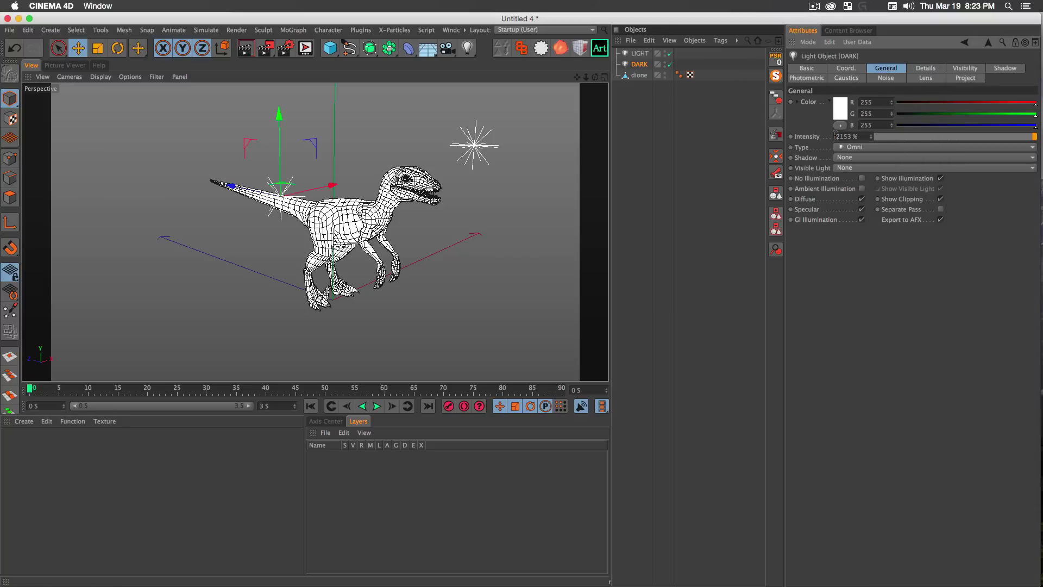
Set the DARK light's intensity to -1500 %
{"action": "left_click", "coordinate": [668, 117]}
{"action": "left_click", "coordinate": [641, 66]}
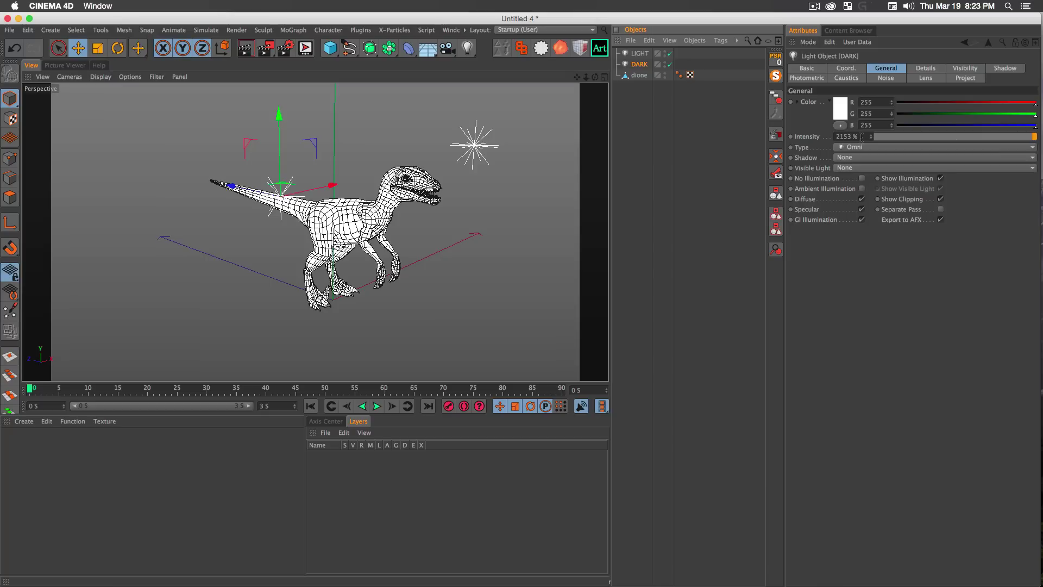
{"action": "left_click", "coordinate": [861, 137]}
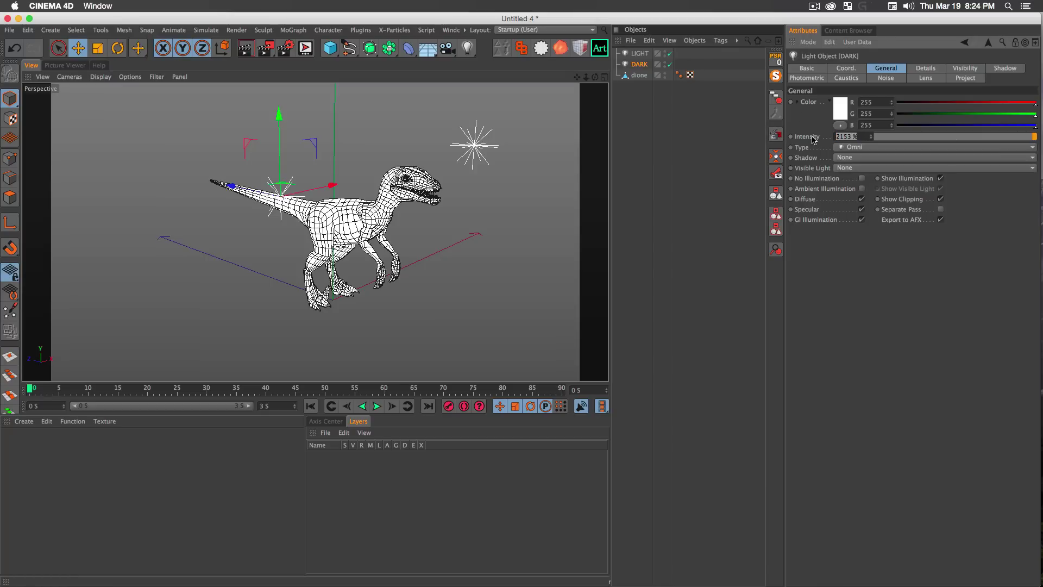
{"action": "type", "text": "-1500"}
{"action": "key", "text": "Return"}
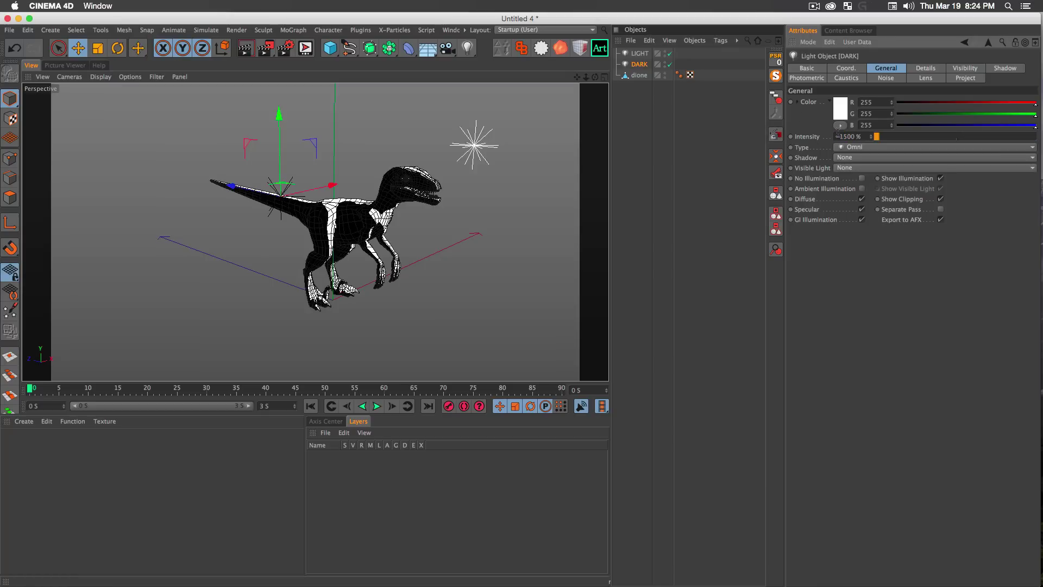
Move the DARK light along its axes to beside the velociraptor's hips, under the base of the tail
{"action": "left_click_drag", "start_coordinate": [234, 188], "coordinate": [202, 188]}
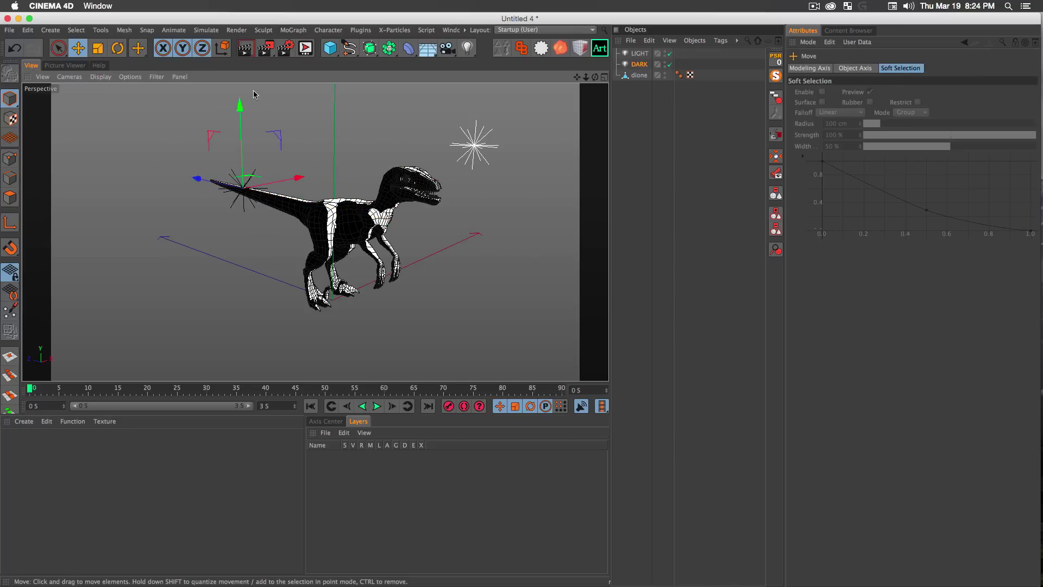
{"action": "left_click_drag", "start_coordinate": [240, 106], "coordinate": [240, 147]}
{"action": "left_click_drag", "start_coordinate": [299, 215], "coordinate": [343, 195]}
Duplicate the DARK light to a spot in front of the chest and the LIGHT to a spot just above the head
{"action": "left_click_drag", "start_coordinate": [249, 206], "coordinate": [366, 232]}
{"action": "left_click_drag", "start_coordinate": [437, 167], "coordinate": [439, 144]}
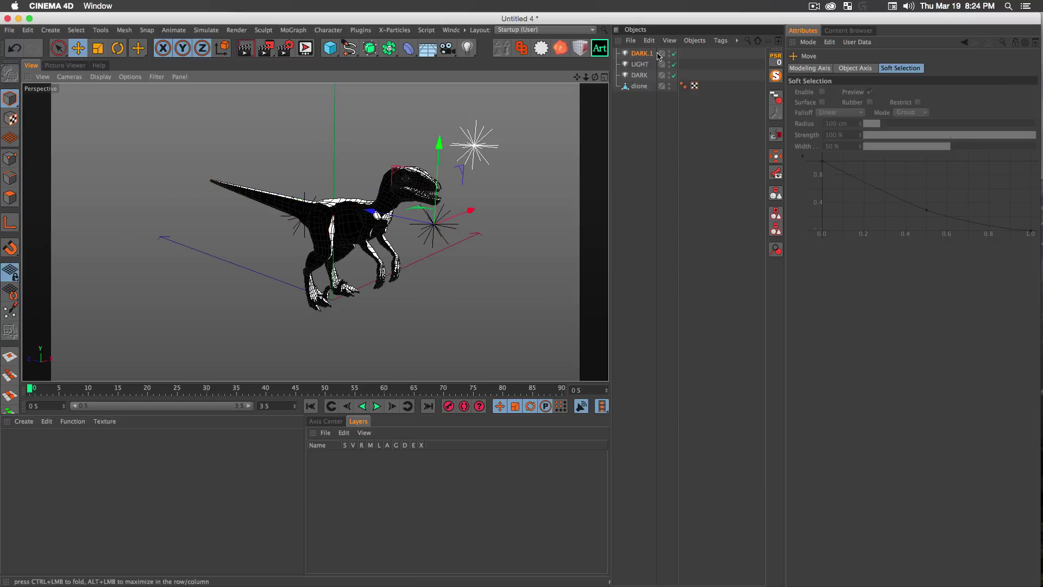
{"action": "left_click", "coordinate": [638, 84]}
{"action": "left_click", "coordinate": [640, 65]}
{"action": "left_click_drag", "start_coordinate": [640, 66], "coordinate": [641, 70], "text": "ctrl"}
{"action": "left_click_drag", "start_coordinate": [507, 139], "coordinate": [462, 151]}
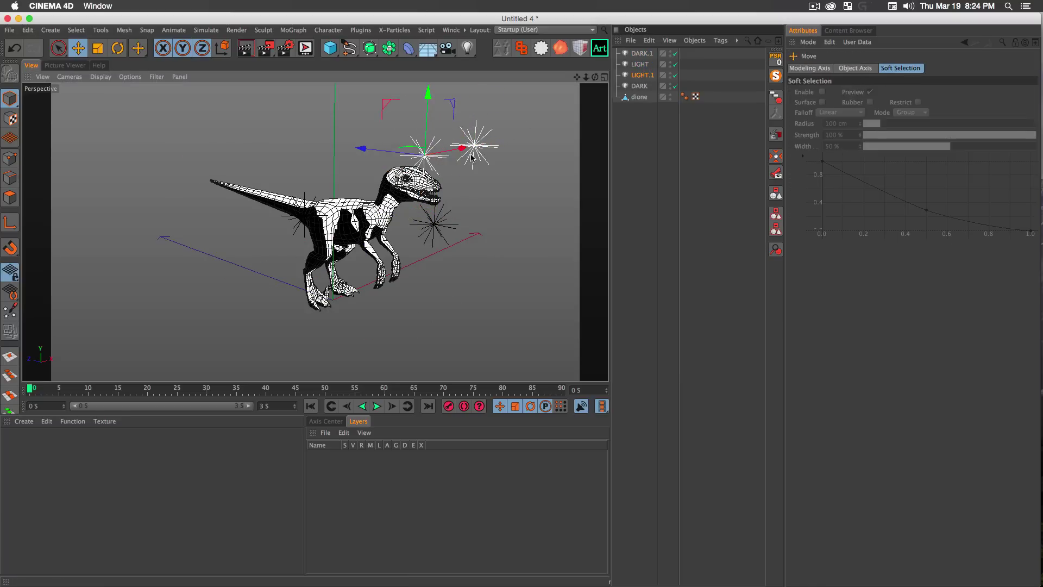
Move the duplicated dark light slightly closer to the velociraptor's neck
{"action": "left_click", "coordinate": [640, 64]}
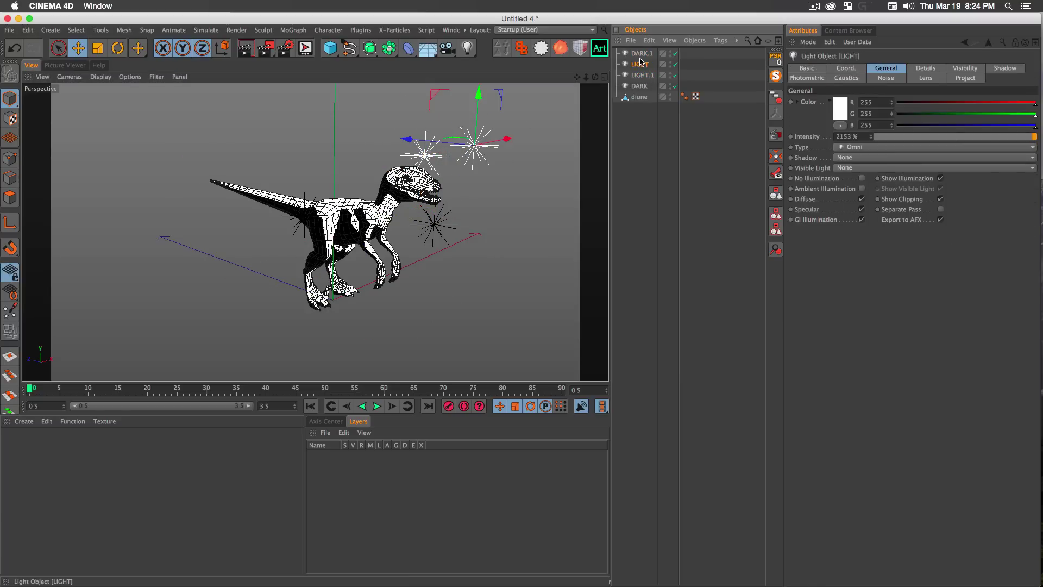
{"action": "left_click", "coordinate": [641, 53]}
{"action": "left_click", "coordinate": [416, 235]}
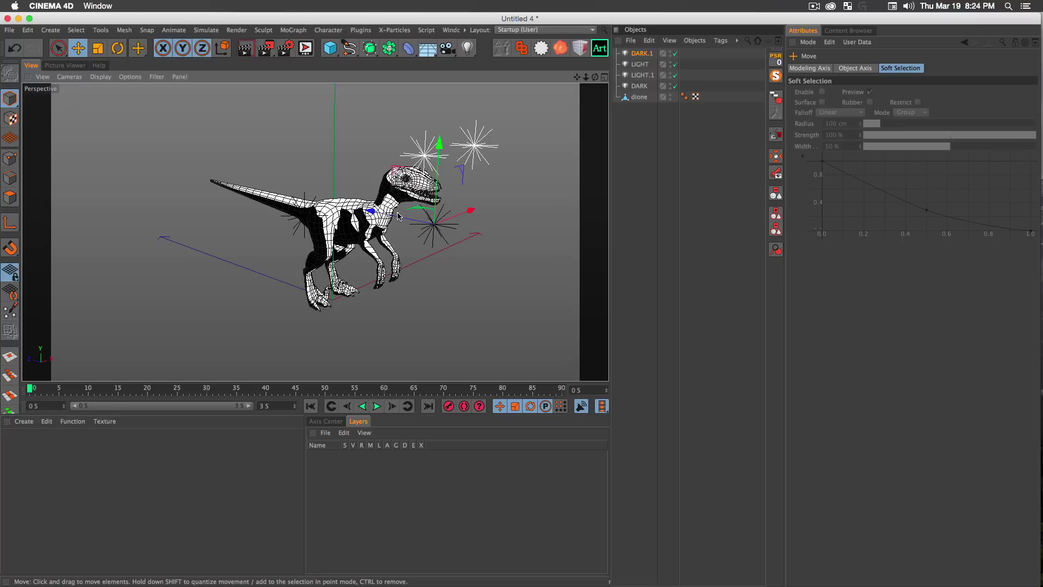
{"action": "left_click_drag", "start_coordinate": [398, 216], "coordinate": [377, 215]}
Set the DARK.1 light's intensity to -2749 % and render the perspective view
{"action": "left_click", "coordinate": [646, 54]}
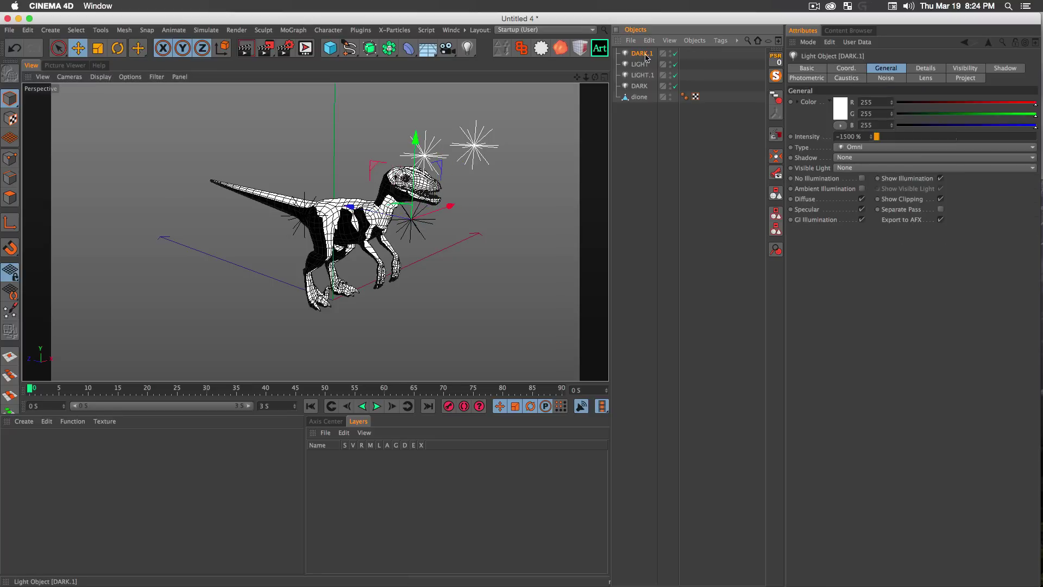
{"action": "left_click_drag", "start_coordinate": [873, 140], "coordinate": [845, 140]}
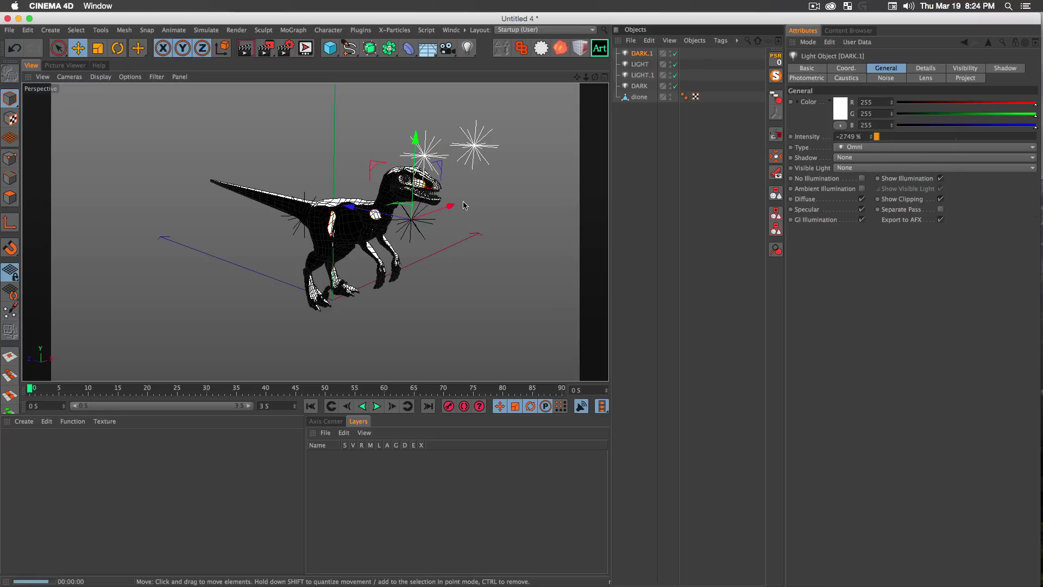
{"action": "key", "text": "super+r"}
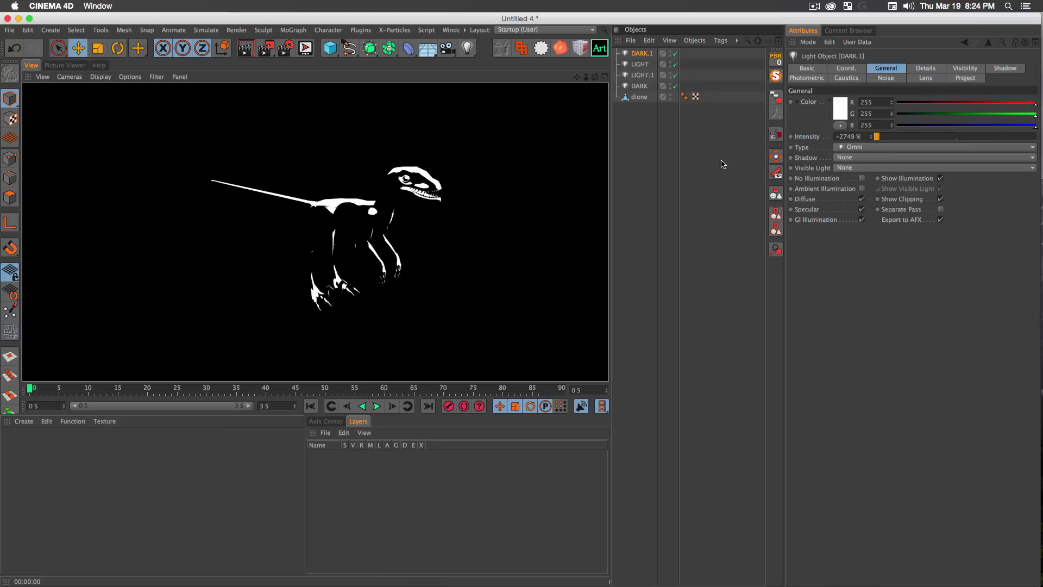
Delete the duplicated LIGHT.1 and DARK.1 lights
{"action": "left_click", "coordinate": [642, 131]}
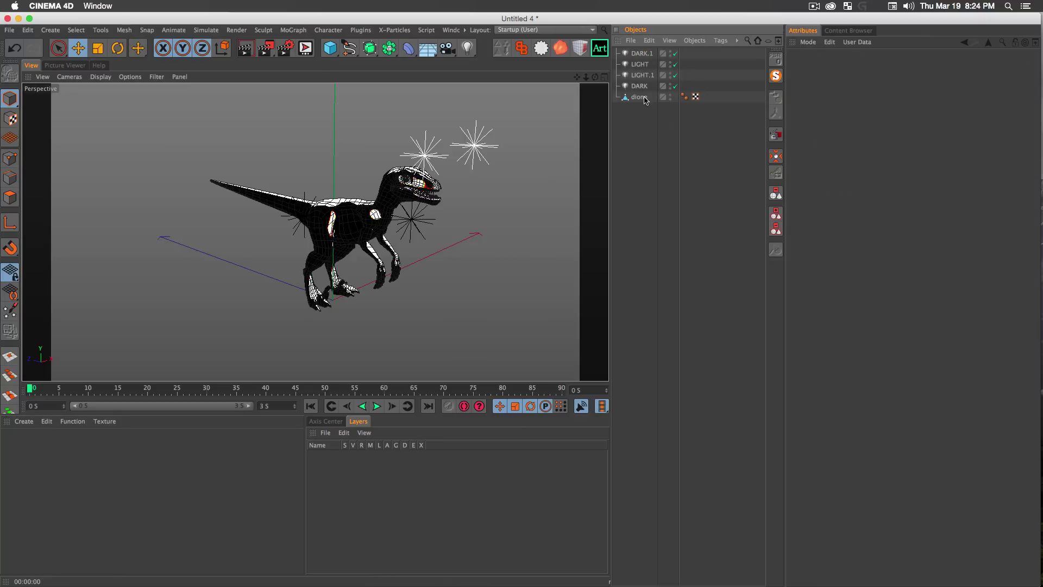
{"action": "left_click", "coordinate": [645, 75]}
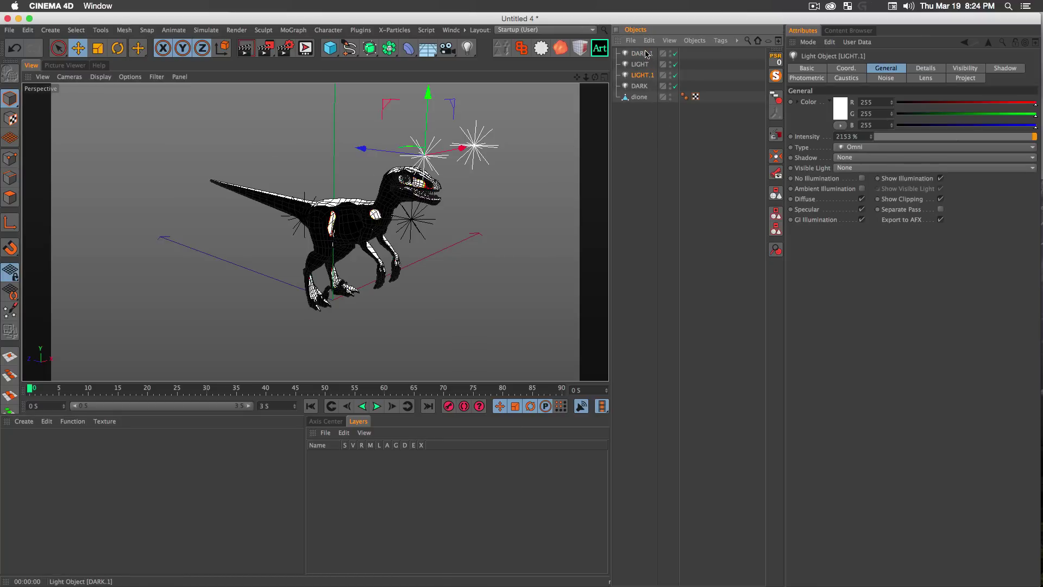
{"action": "left_click", "coordinate": [644, 54], "text": "shift"}
{"action": "key", "text": "Delete"}
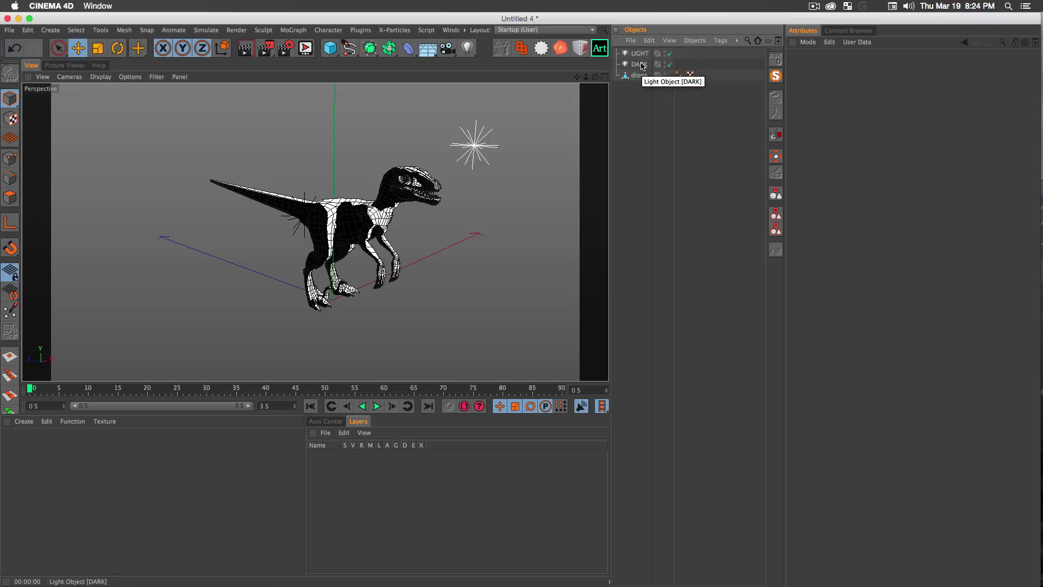
Group the LIGHT and DARK lights under a null and rename it FM RENDER RIG
{"action": "left_click", "coordinate": [641, 64]}
{"action": "left_click", "coordinate": [643, 55], "text": "shift"}
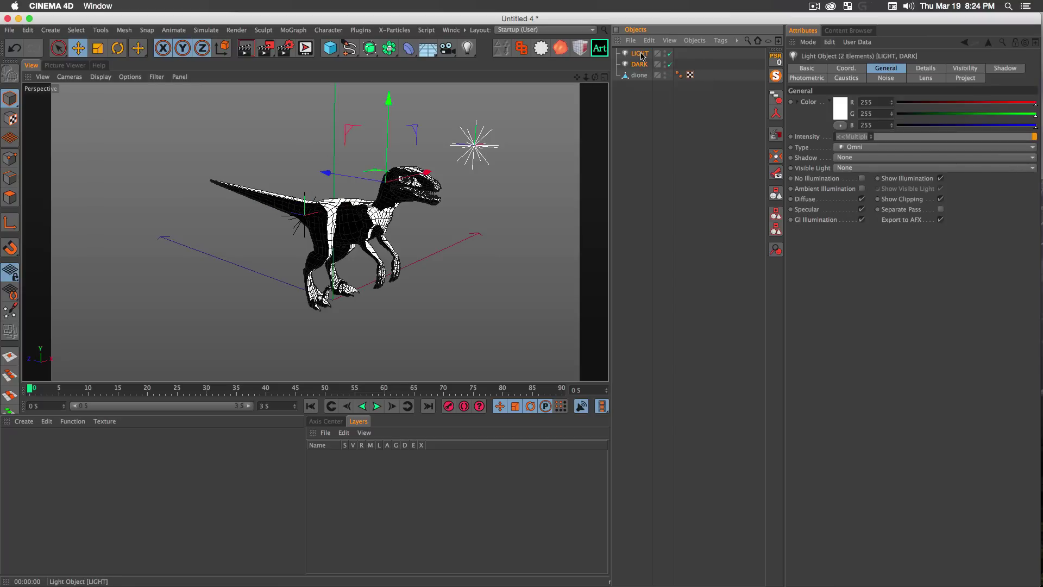
{"action": "key", "text": "alt+g"}
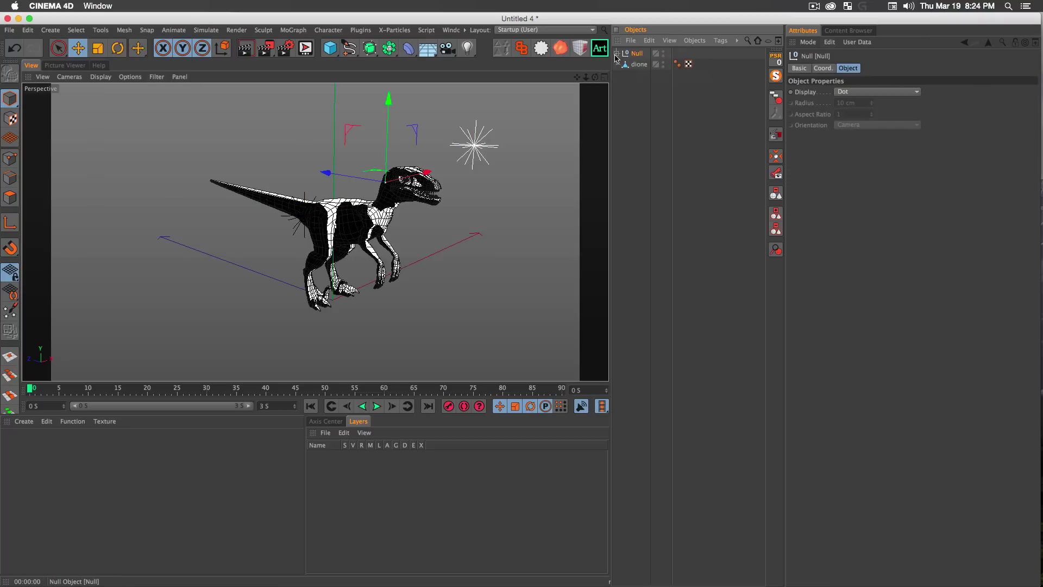
{"action": "left_click", "coordinate": [617, 53]}
{"action": "double_click", "coordinate": [639, 53]}
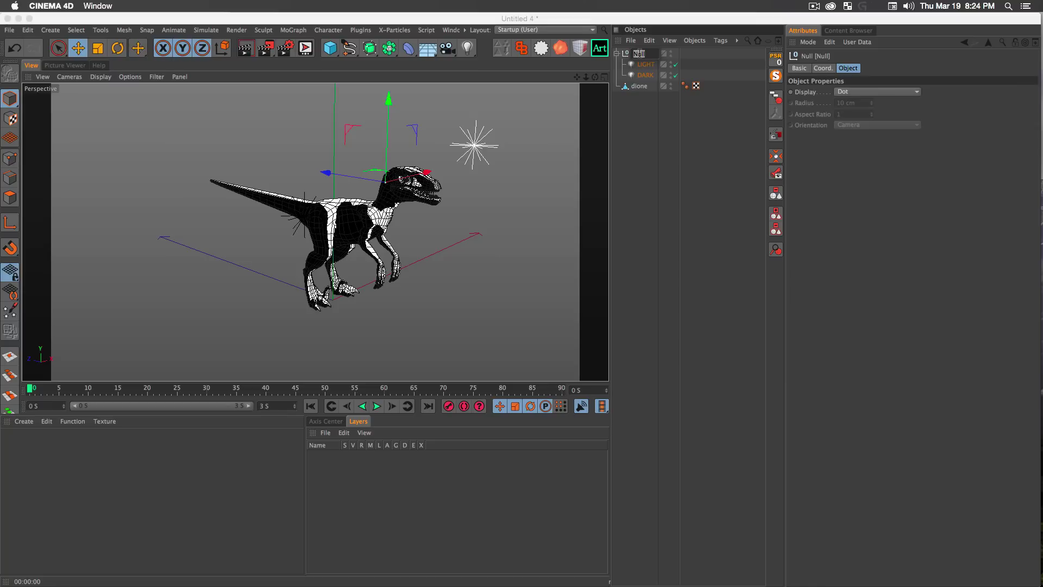
{"action": "type", "text": "FFILL RENDER RIG"}
{"action": "key", "text": "Return"}
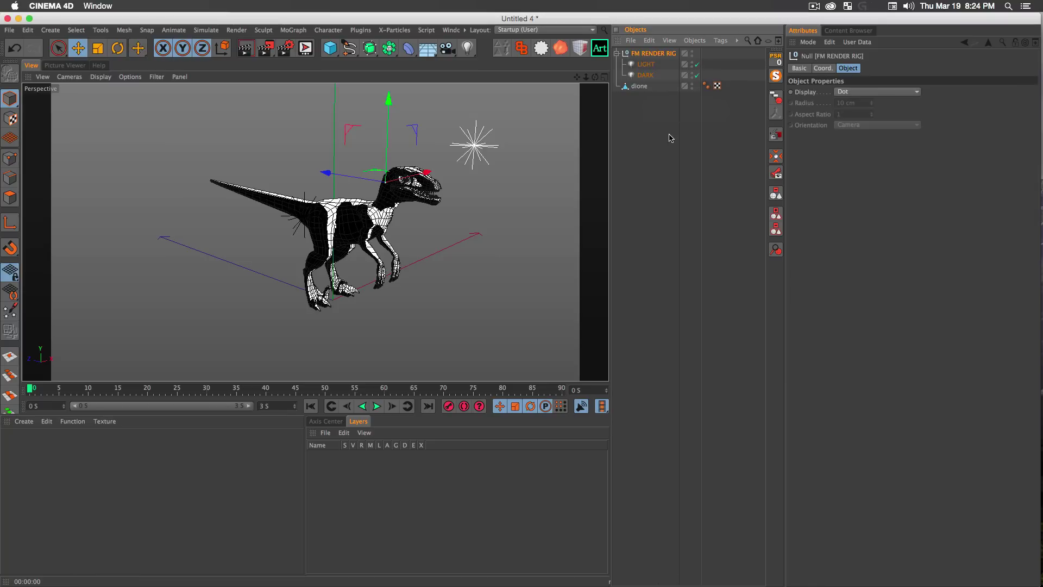
Copy the user data interface of the Objects parameter in the LIGHT's Project settings
{"action": "left_click", "coordinate": [663, 118]}
{"action": "left_click", "coordinate": [645, 65]}
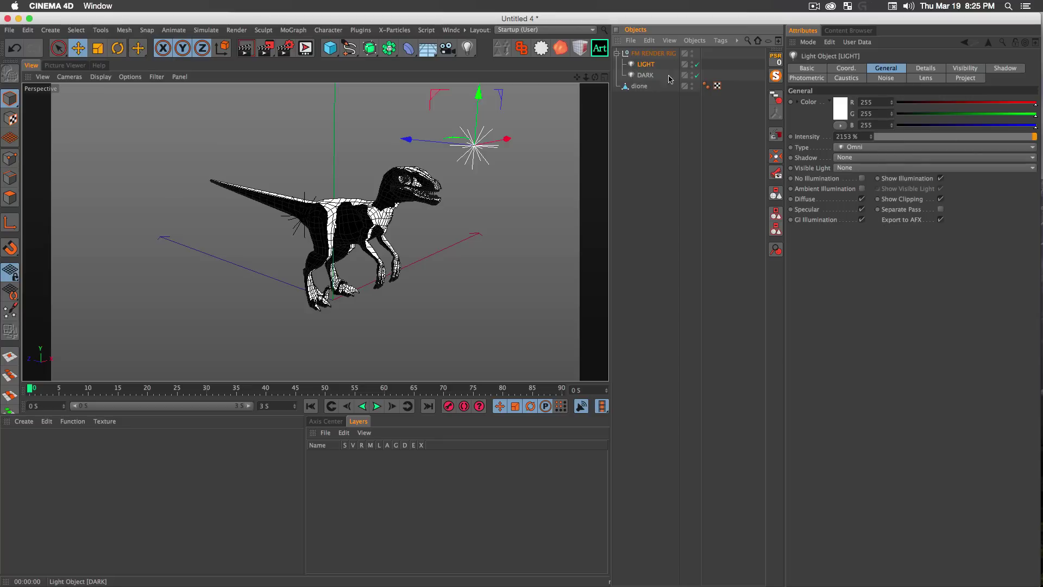
{"action": "left_click", "coordinate": [966, 78]}
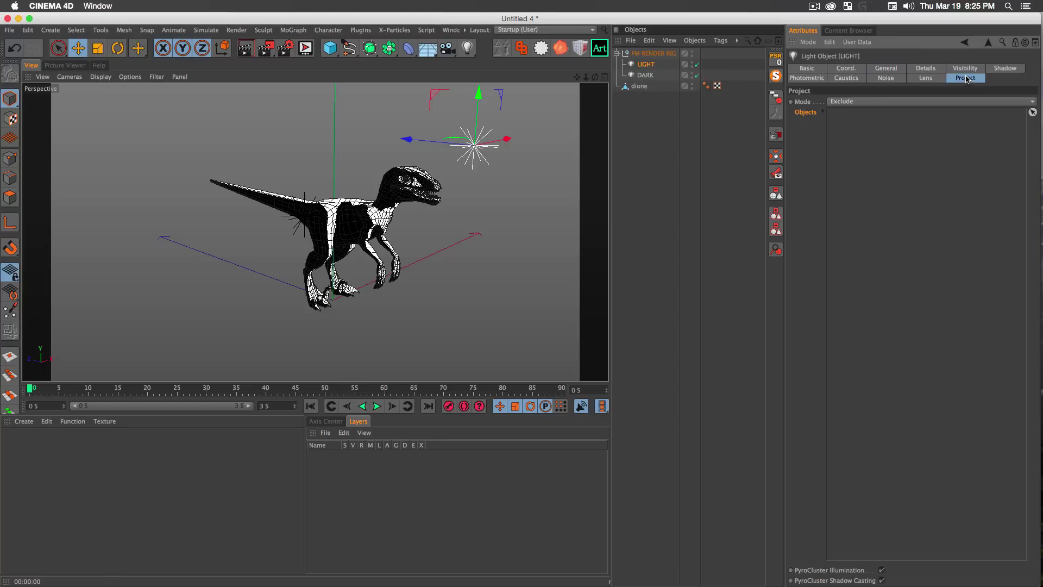
{"action": "right_click", "coordinate": [805, 116]}
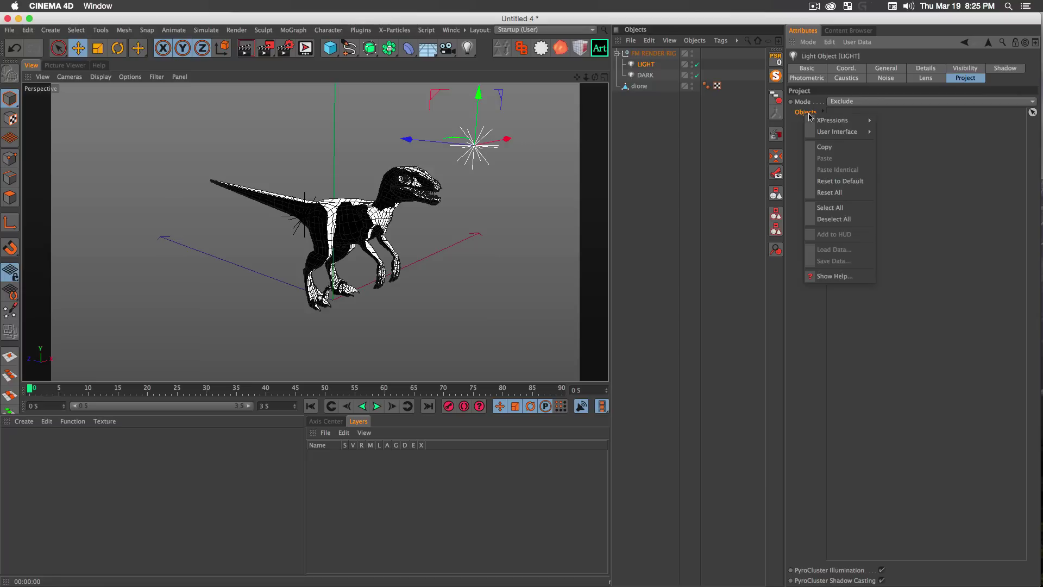
{"action": "mouse_move", "coordinate": [837, 132]}
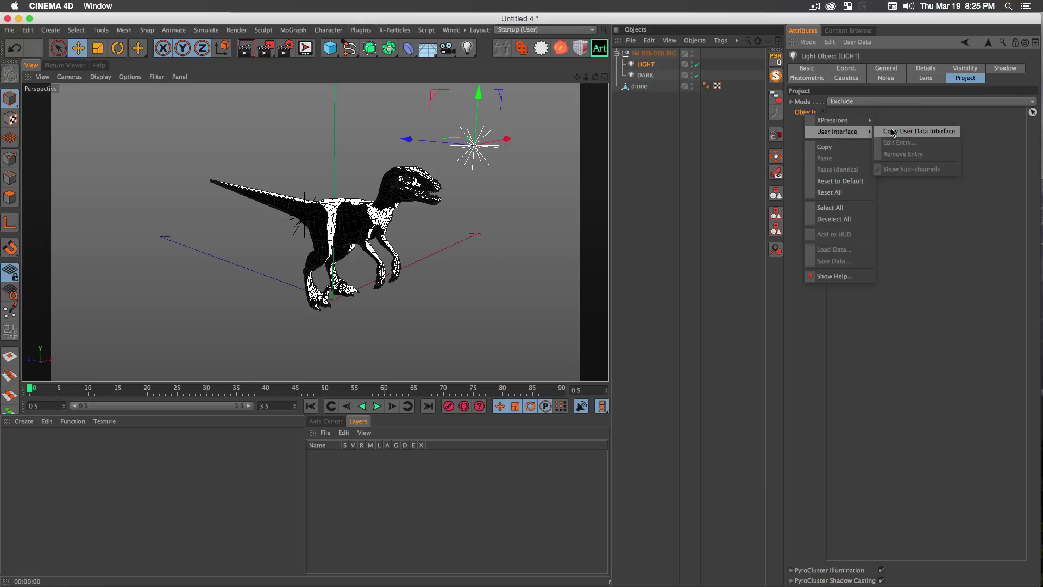
{"action": "left_click", "coordinate": [892, 132]}
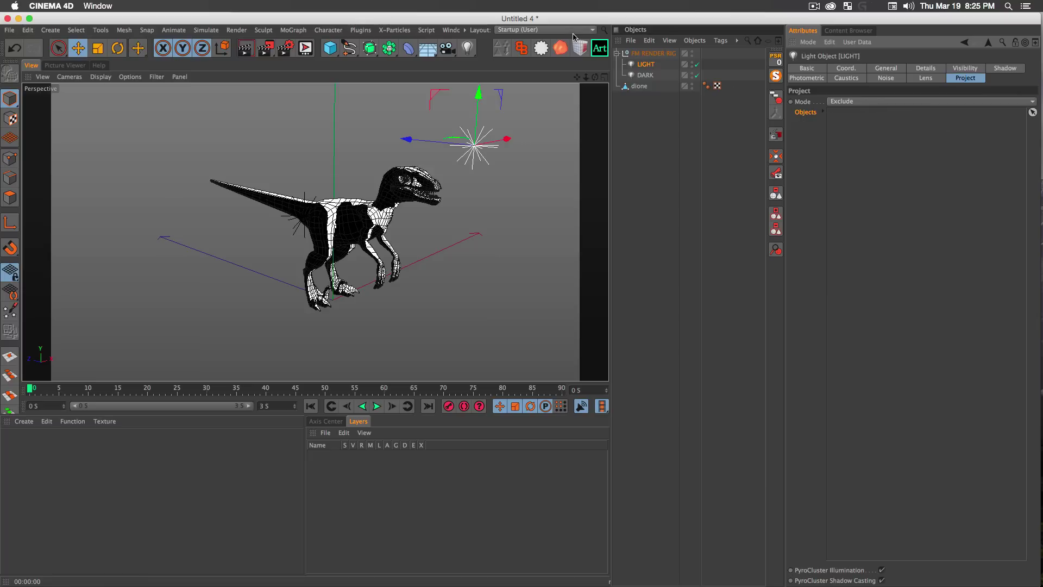
Add a user data group named "FM RENDER OPTIONS\" to the FM RENDER RIG null, removing the default Data entry
{"action": "left_click", "coordinate": [651, 55]}
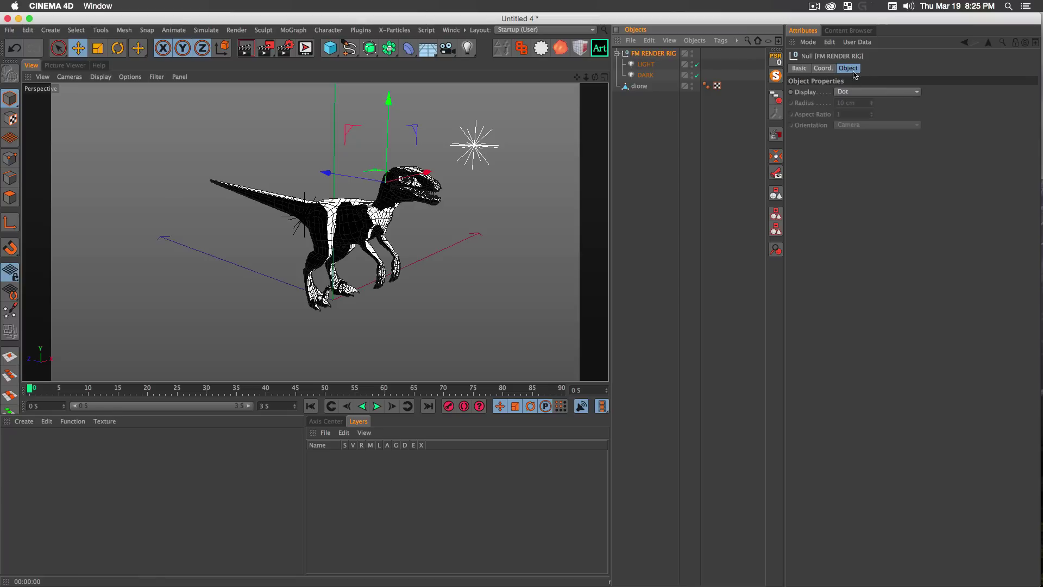
{"action": "left_click", "coordinate": [857, 43]}
{"action": "left_click", "coordinate": [864, 56]}
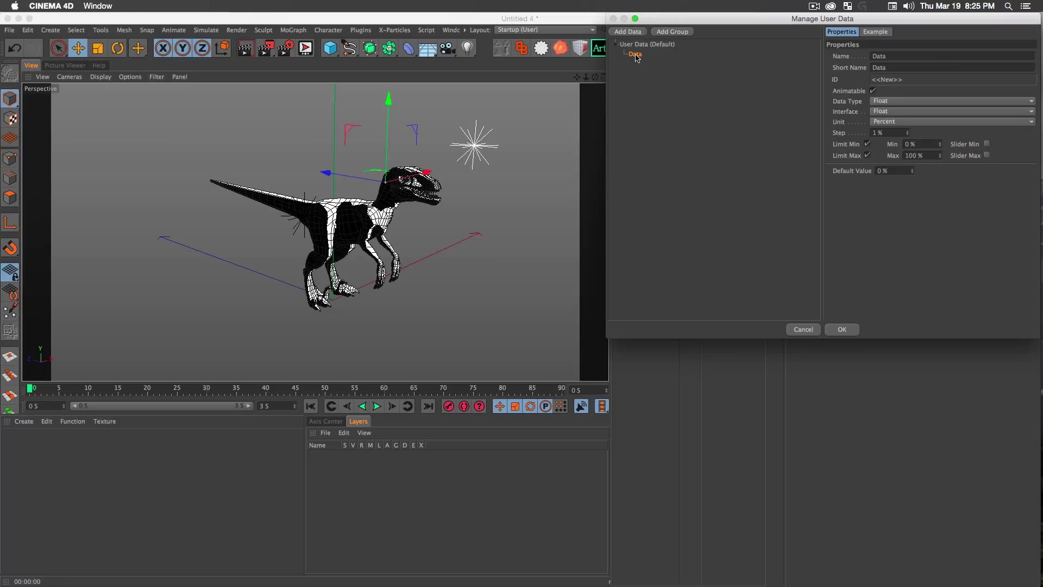
{"action": "key", "text": "Delete"}
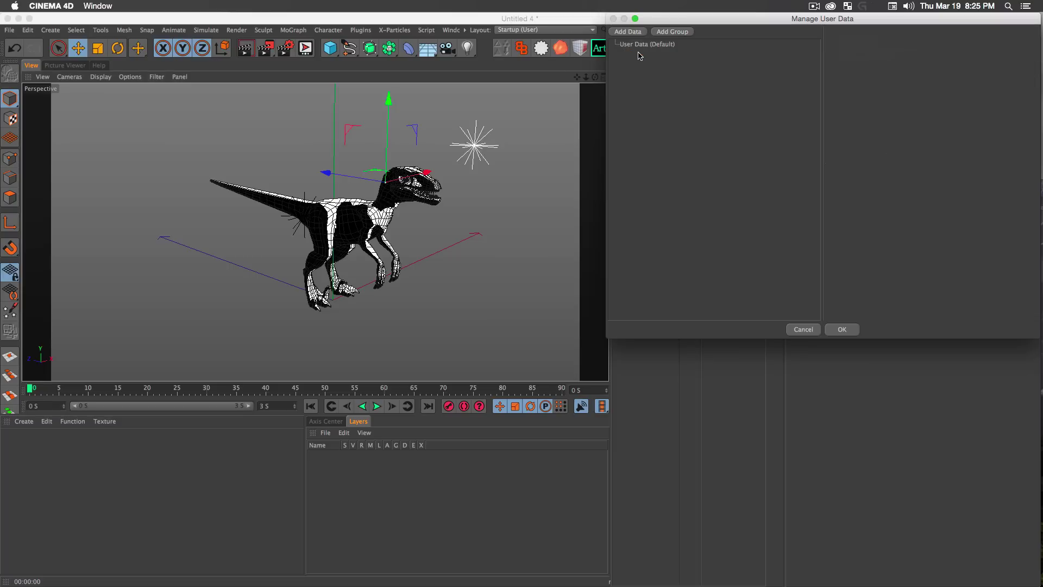
{"action": "left_click", "coordinate": [672, 31]}
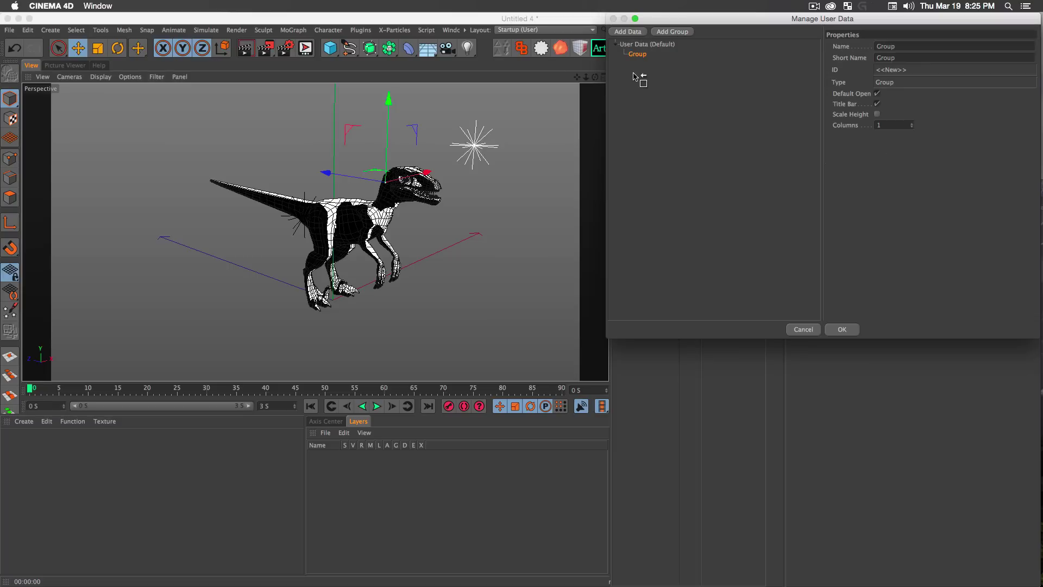
{"action": "double_click", "coordinate": [911, 48]}
{"action": "type", "text": "FM"}
{"action": "type", "text": " RENDER OF"}
{"action": "key", "text": "Return"}
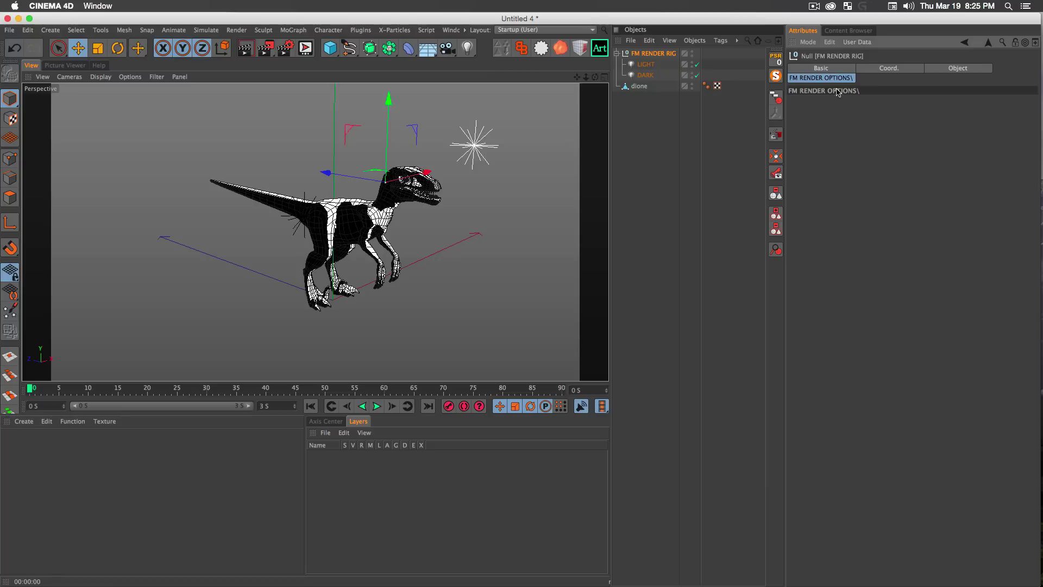
Paste the copied Objects interface into the FM RENDER OPTIONS group of the rig's user data
{"action": "left_click", "coordinate": [863, 42]}
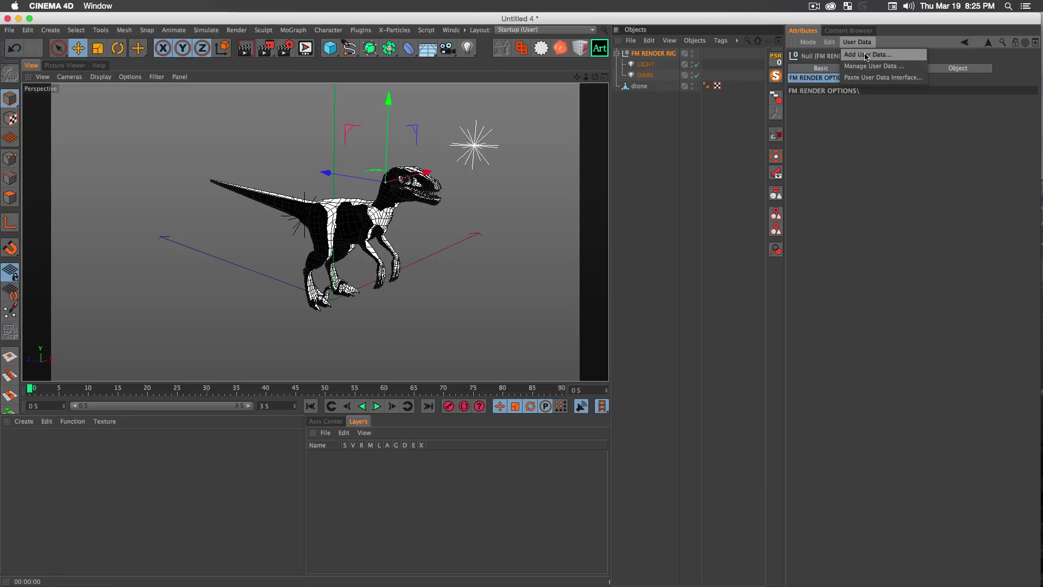
{"action": "left_click", "coordinate": [871, 66]}
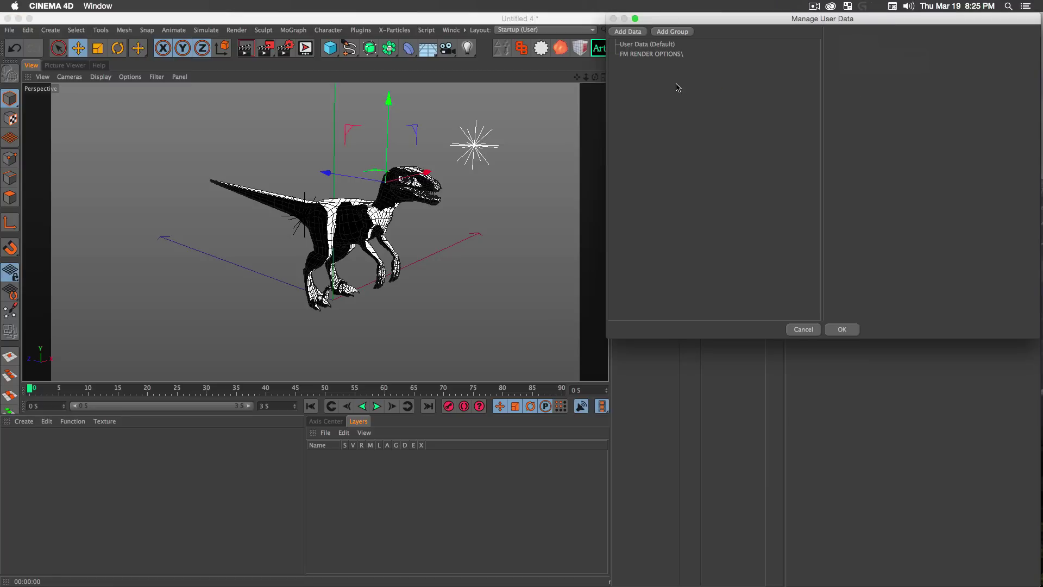
{"action": "left_click", "coordinate": [633, 55]}
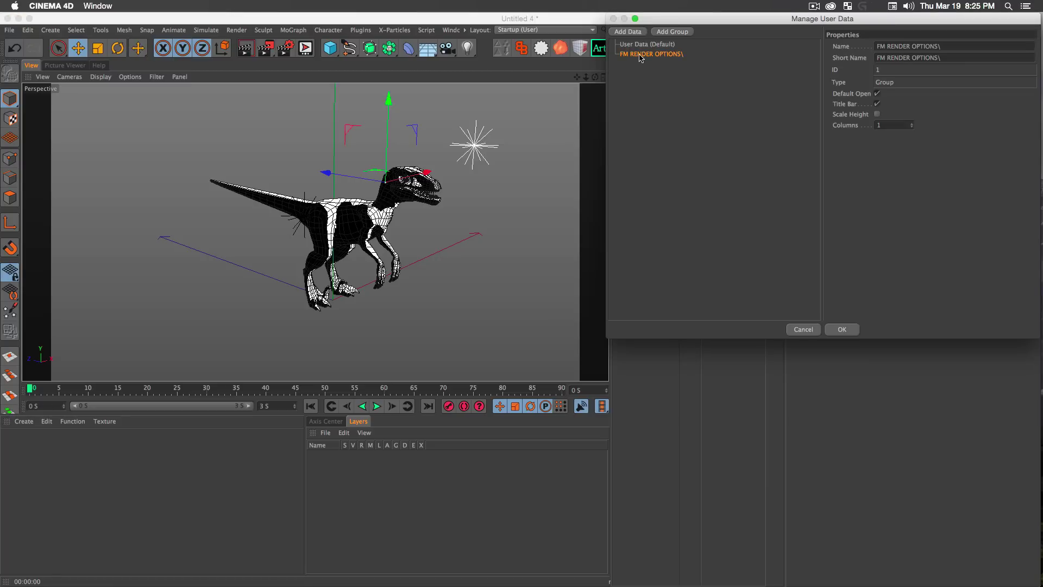
{"action": "right_click", "coordinate": [640, 54]}
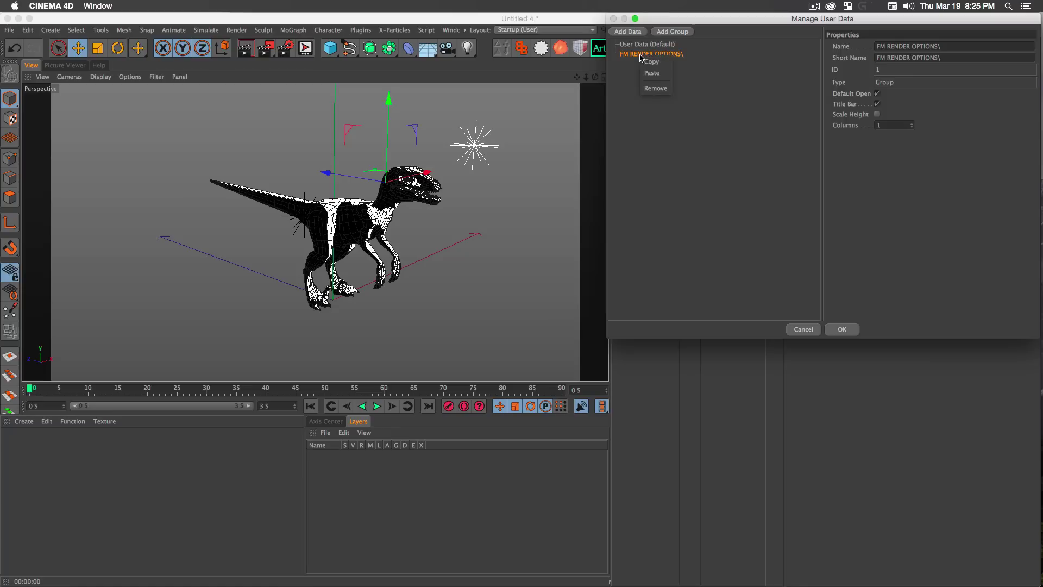
{"action": "left_click", "coordinate": [661, 72]}
{"action": "left_click", "coordinate": [637, 64]}
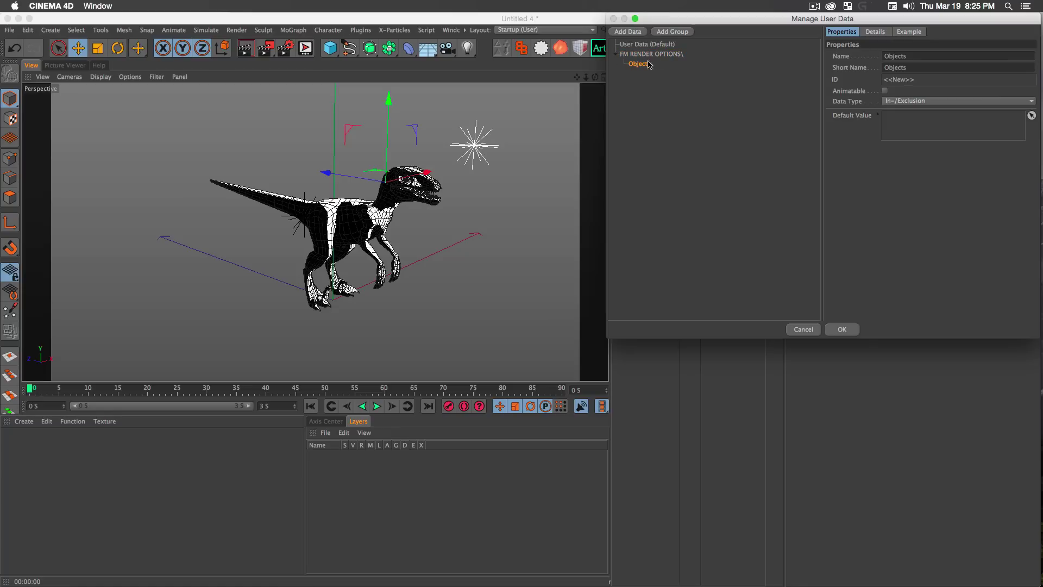
{"action": "left_click", "coordinate": [842, 330]}
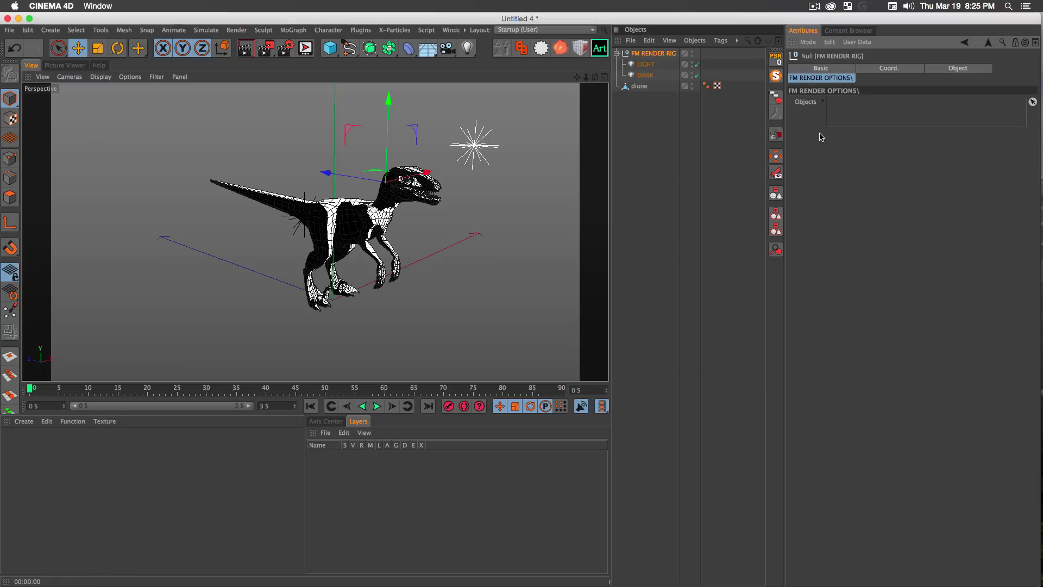
Set the Objects user data field of the FM RENDER RIG null as the XPression driver
{"action": "left_click", "coordinate": [647, 75]}
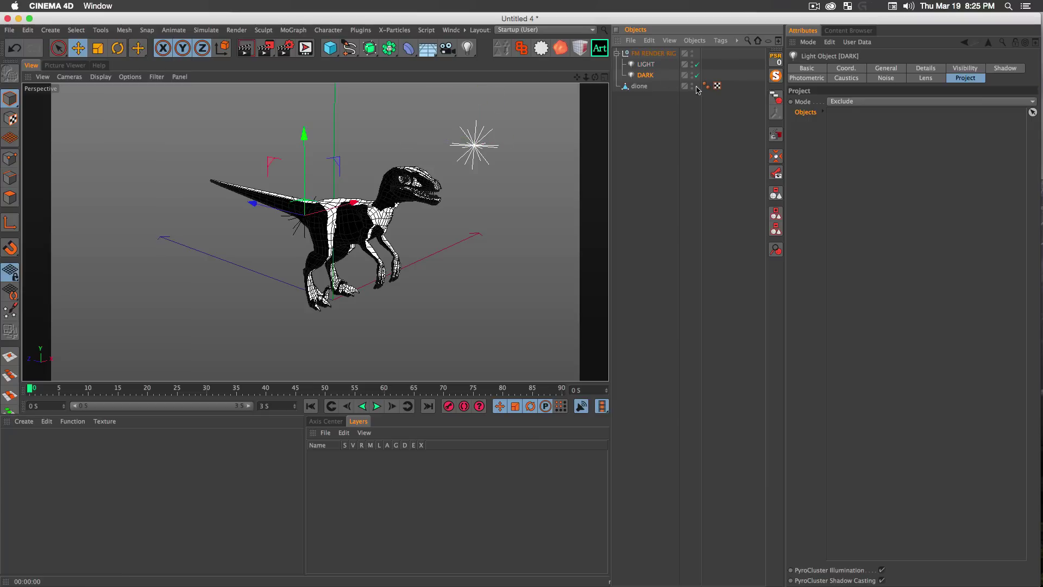
{"action": "left_click", "coordinate": [653, 54]}
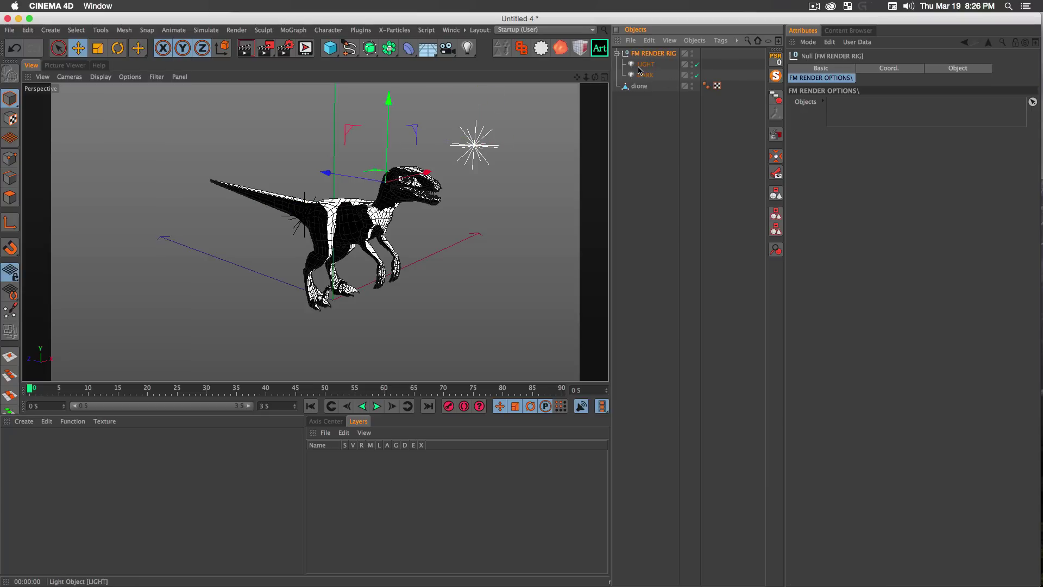
{"action": "left_click_drag", "start_coordinate": [639, 69], "coordinate": [806, 105]}
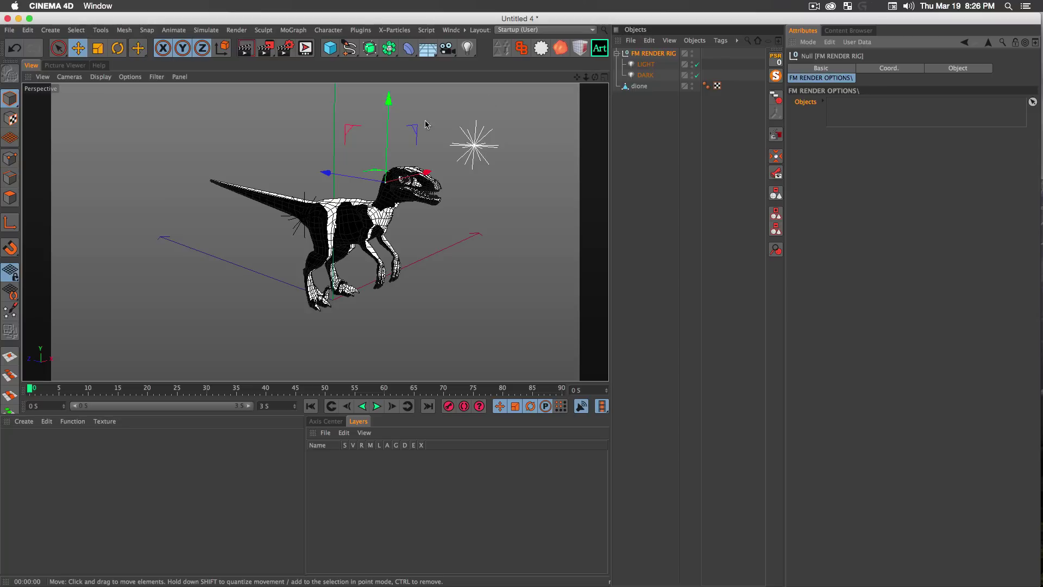
{"action": "right_click", "coordinate": [806, 108]}
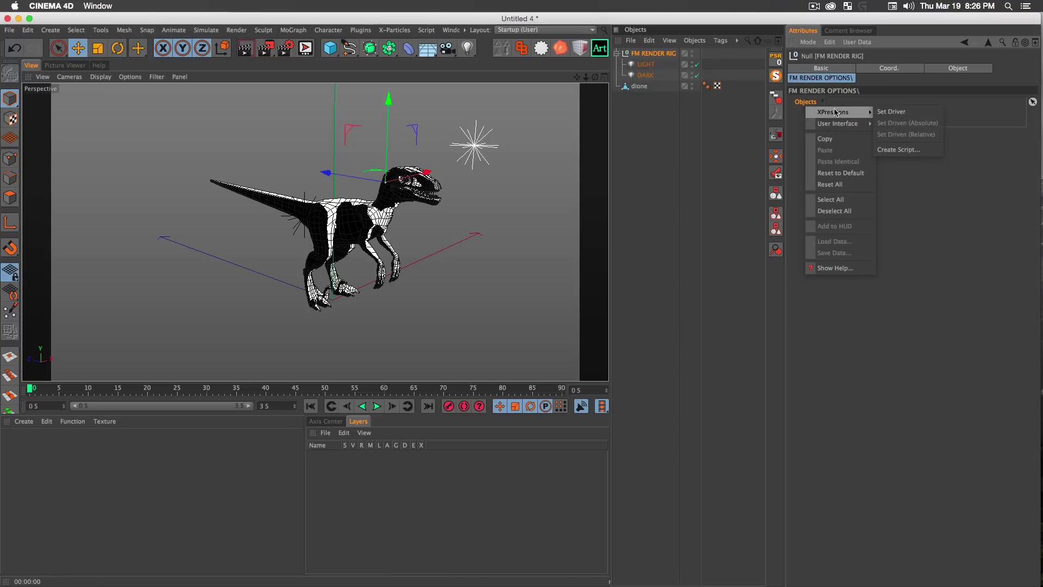
{"action": "left_click", "coordinate": [894, 113]}
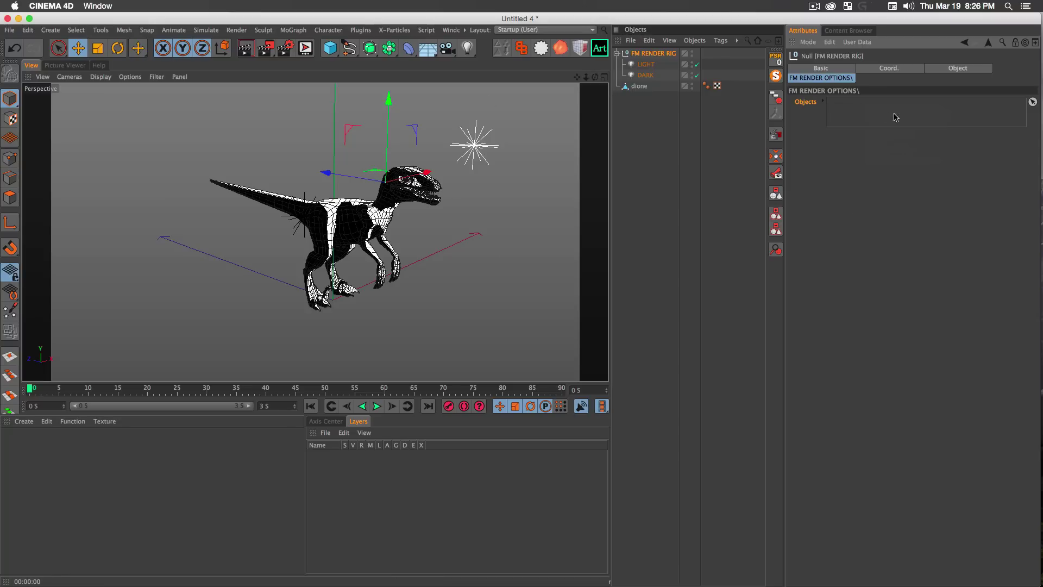
Make the Project Objects parameter of both the LIGHT and DARK lights driven (absolute) by the rig's Objects field
{"action": "left_click", "coordinate": [645, 66]}
{"action": "left_click", "coordinate": [647, 75], "text": "shift"}
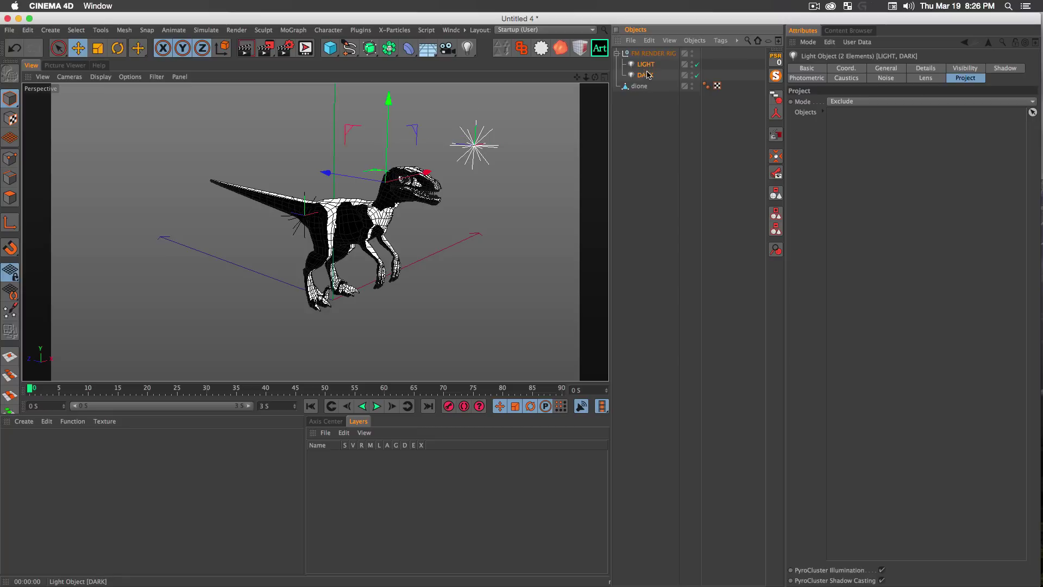
{"action": "right_click", "coordinate": [803, 117]}
{"action": "mouse_move", "coordinate": [839, 121]}
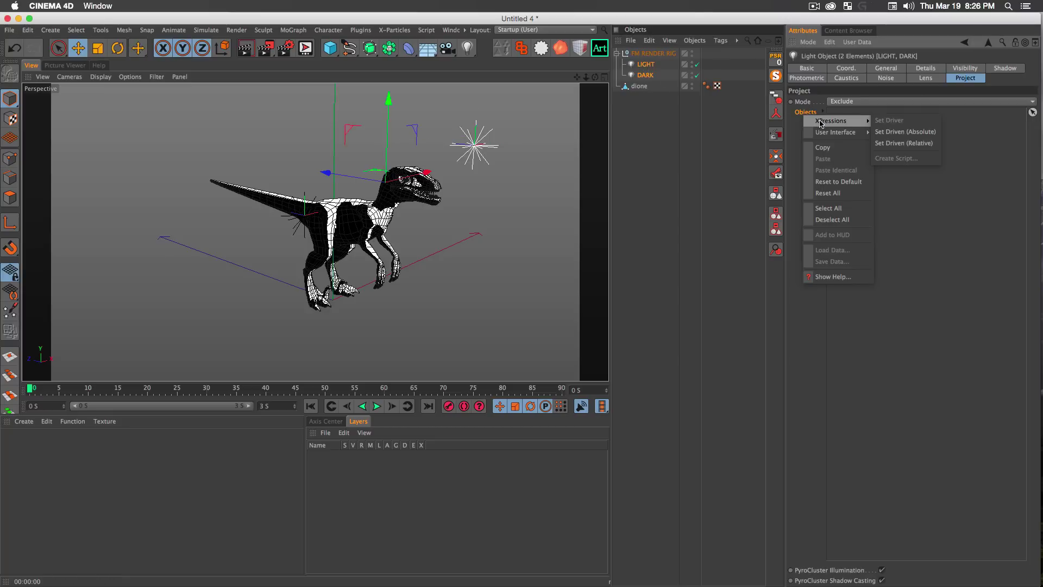
{"action": "left_click", "coordinate": [905, 132]}
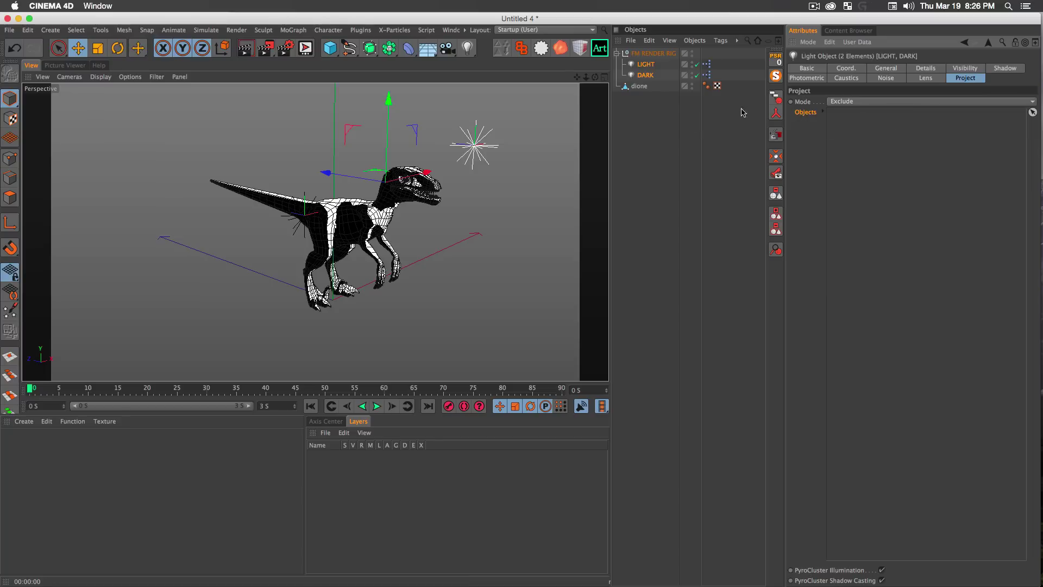
Set the Project mode of the LIGHT and DARK lights to Include
{"action": "left_click", "coordinate": [860, 102]}
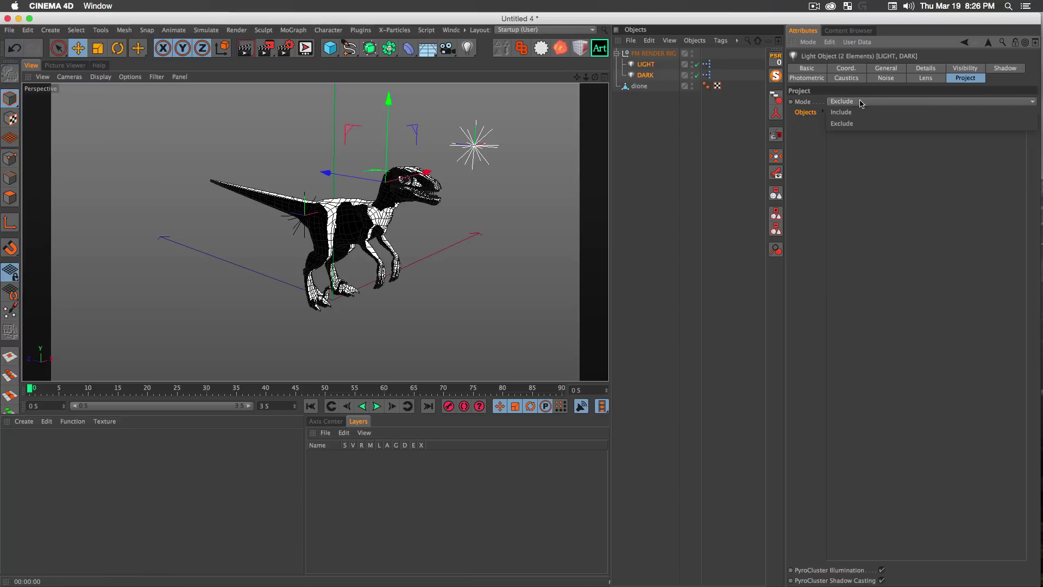
{"action": "left_click", "coordinate": [850, 112]}
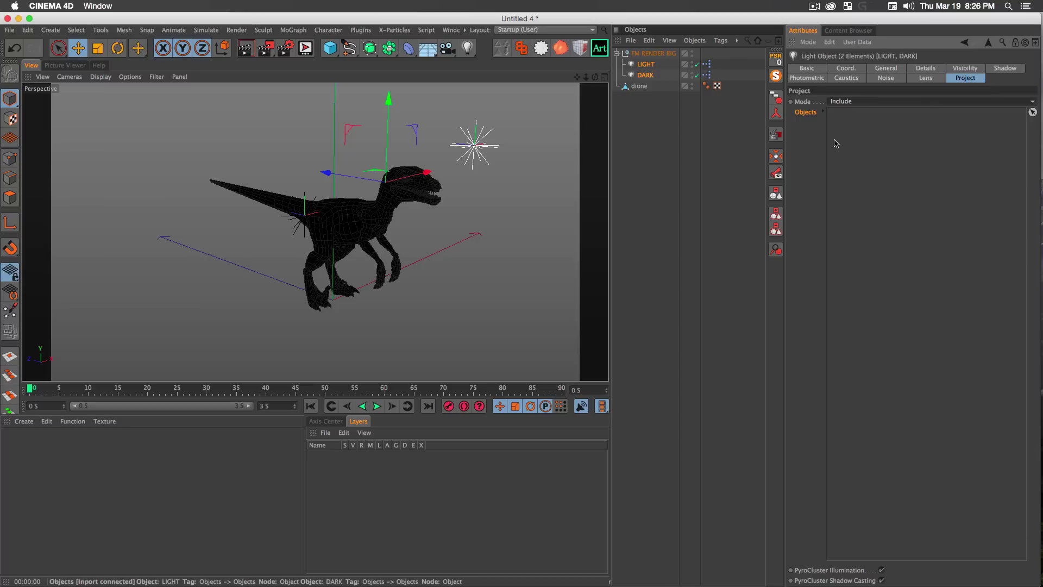
{"action": "left_click", "coordinate": [684, 120]}
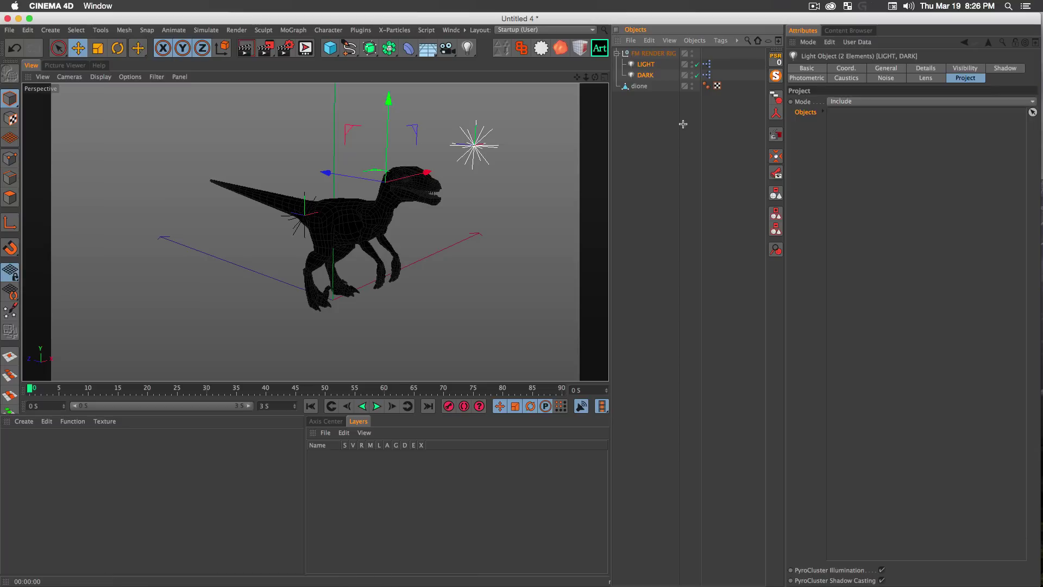
Add the dione model to the Objects list in the FM RENDER RIG's user data
{"action": "left_click", "coordinate": [617, 54]}
{"action": "left_click", "coordinate": [652, 53]}
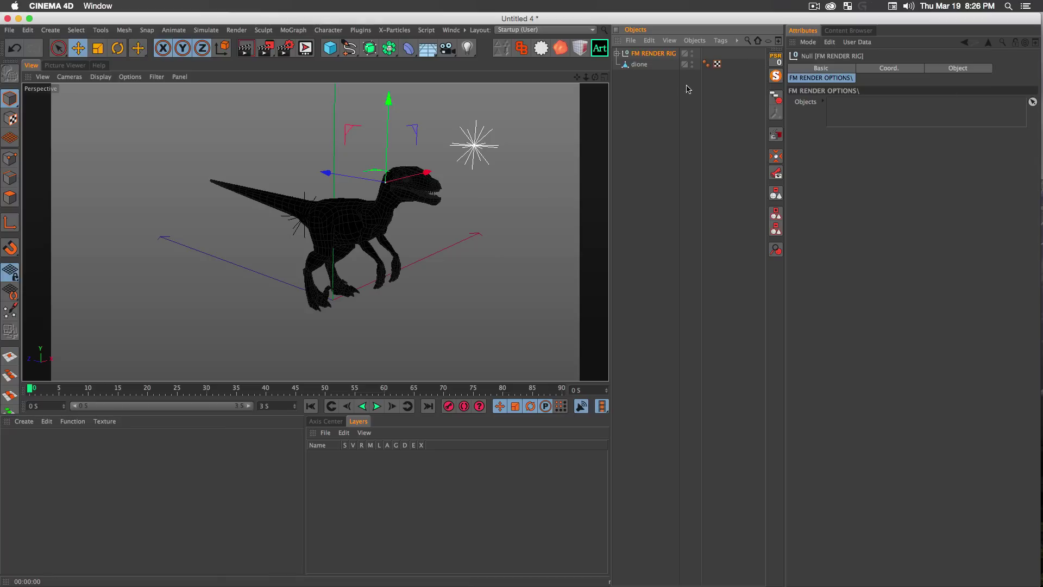
{"action": "left_click_drag", "start_coordinate": [640, 65], "coordinate": [874, 114]}
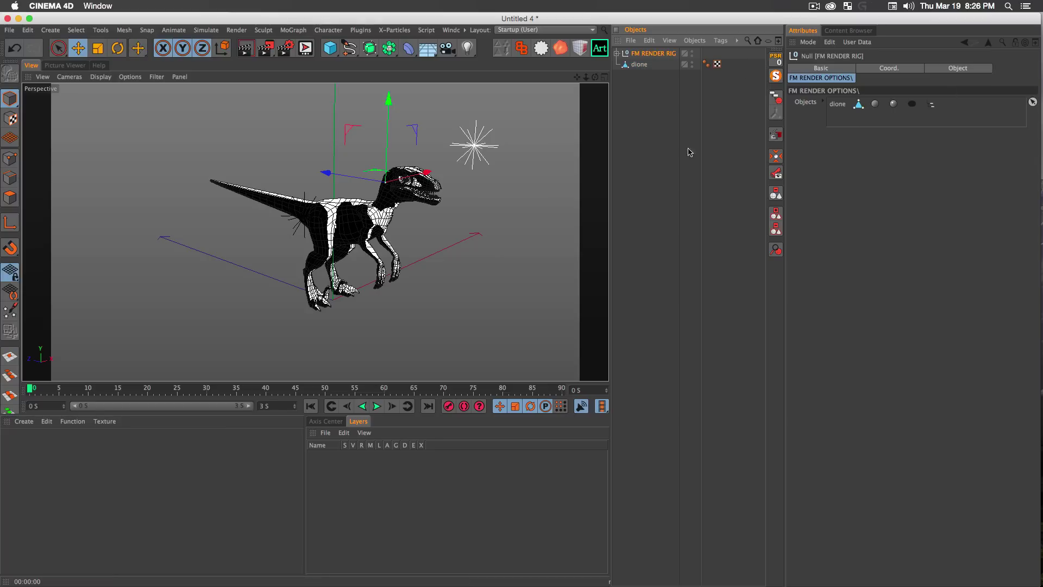
Duplicate the DARK light inside the rig, place the copy low in front of the dinosaur, and render the view
{"action": "left_click", "coordinate": [617, 54]}
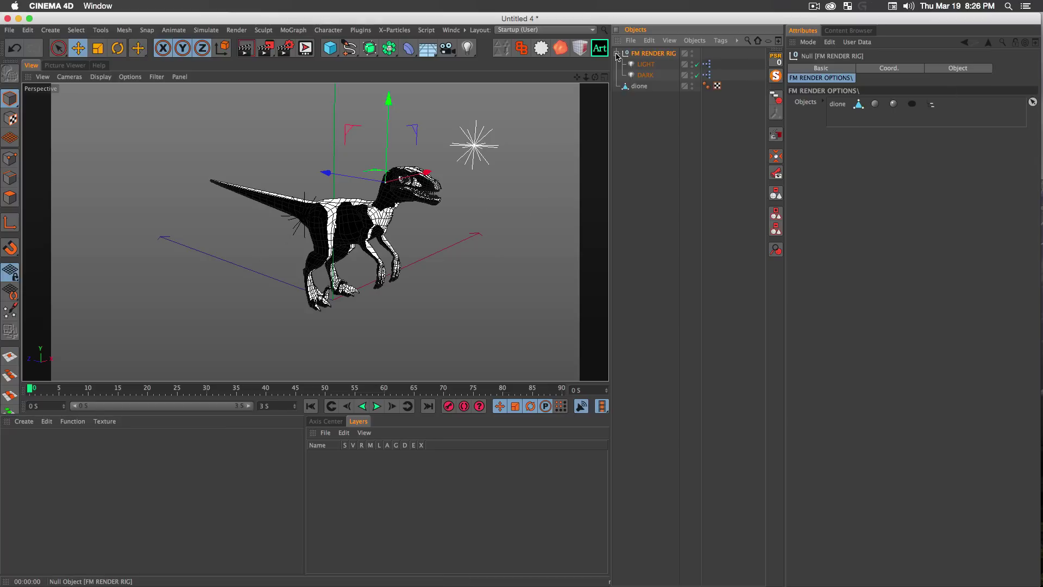
{"action": "left_click", "coordinate": [645, 76]}
{"action": "left_click_drag", "start_coordinate": [265, 205], "coordinate": [364, 227]}
{"action": "left_click_drag", "start_coordinate": [414, 164], "coordinate": [413, 194]}
{"action": "left_click_drag", "start_coordinate": [447, 253], "coordinate": [492, 233]}
{"action": "key", "text": "ctrl+r"}
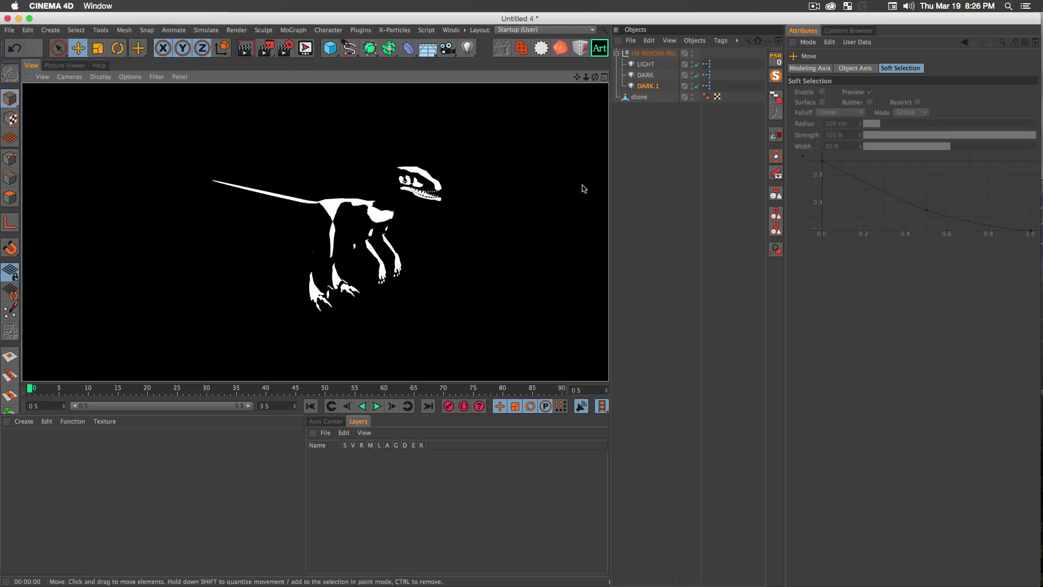
{"action": "left_click", "coordinate": [655, 140]}
{"action": "left_click", "coordinate": [618, 53]}
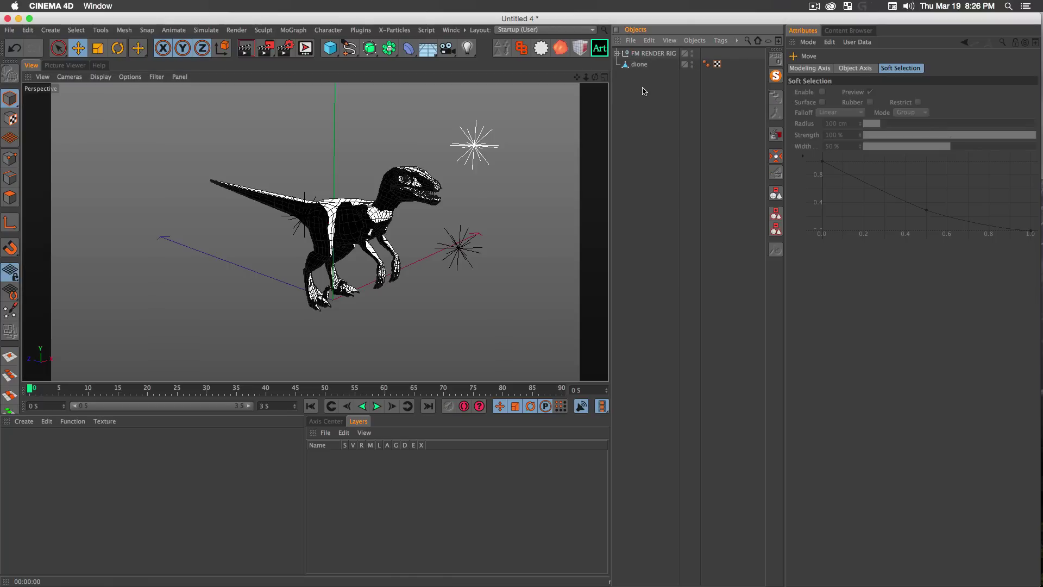
Duplicate the dione model and rename the copy simone
{"action": "left_click_drag", "start_coordinate": [638, 67], "coordinate": [641, 75], "text": "ctrl"}
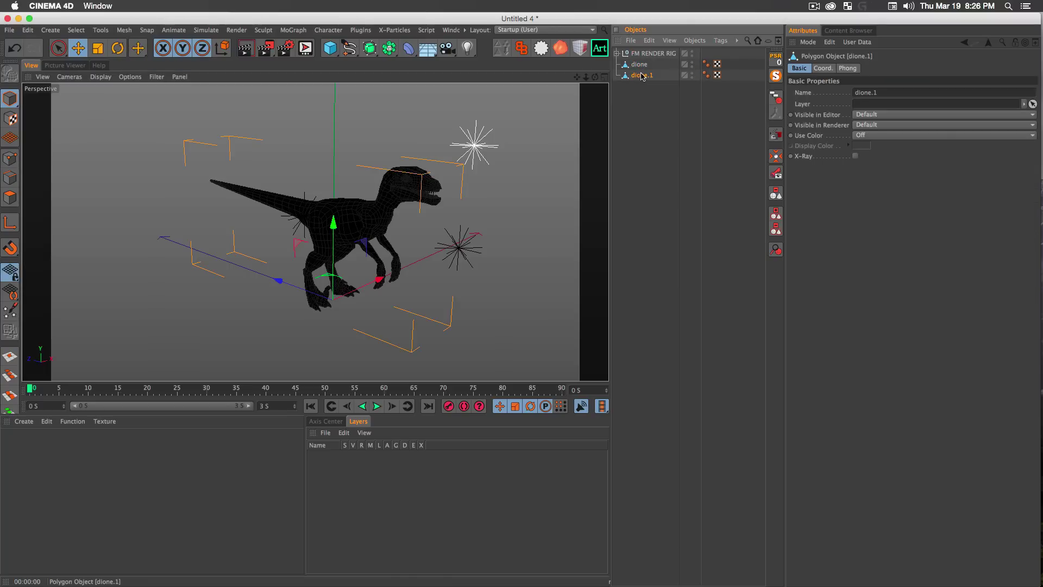
{"action": "double_click", "coordinate": [641, 75]}
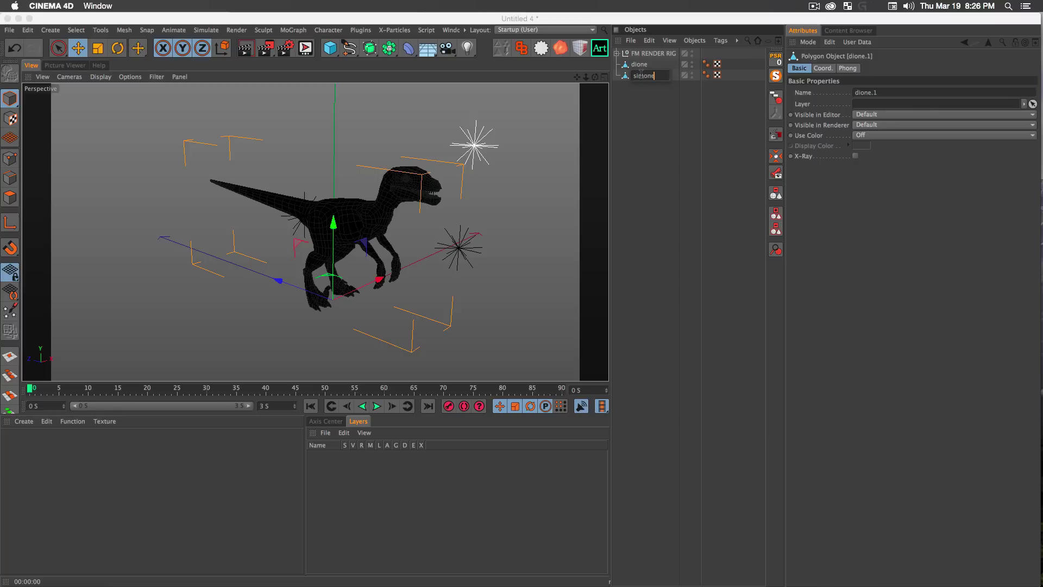
{"action": "type", "text": "simone"}
{"action": "key", "text": "Return"}
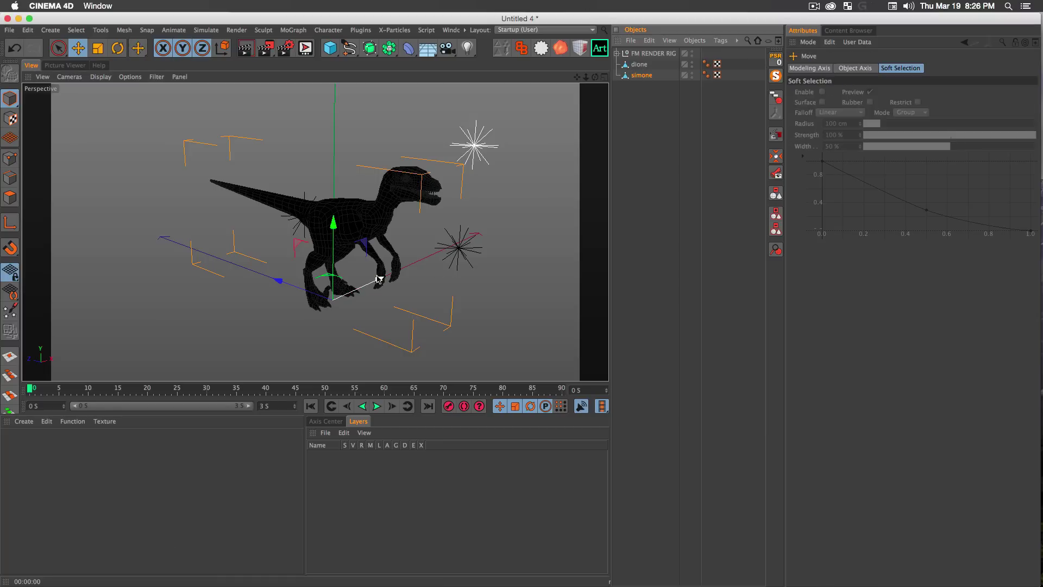
Place simone behind dione, scaled down to a smaller dinosaur, and render the view
{"action": "left_click_drag", "start_coordinate": [379, 279], "coordinate": [283, 288]}
{"action": "key", "text": "t"}
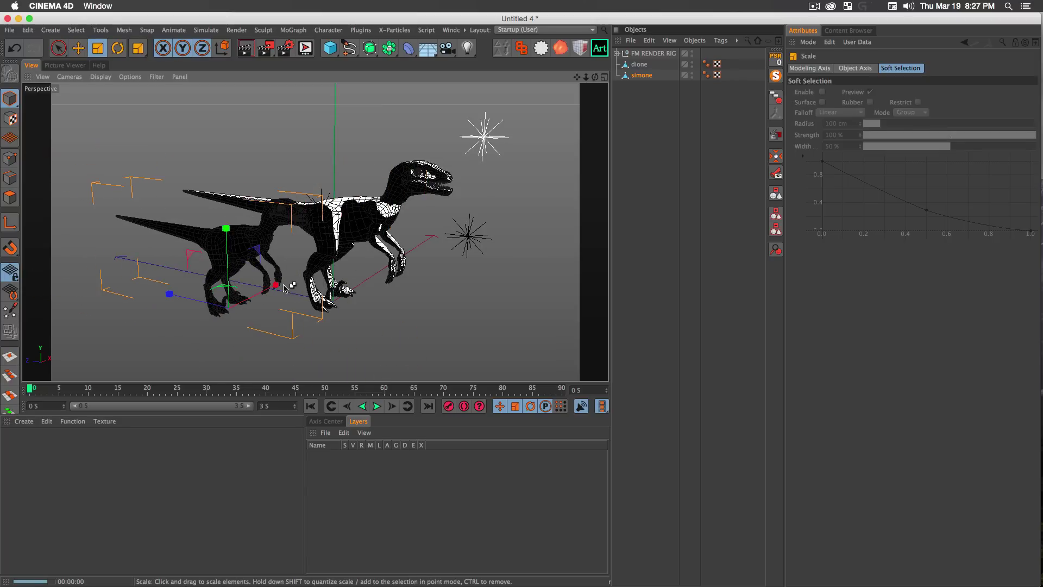
{"action": "key", "text": "super+r"}
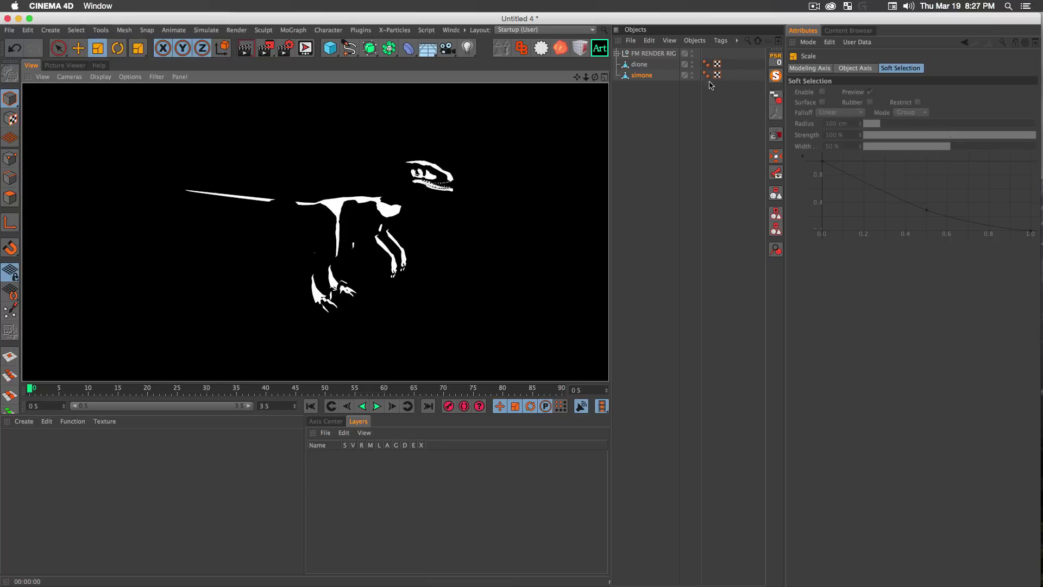
Duplicate the FM RENDER RIG and replace dione with simone in the copy's Objects list
{"action": "left_click", "coordinate": [654, 101]}
{"action": "left_click", "coordinate": [647, 54]}
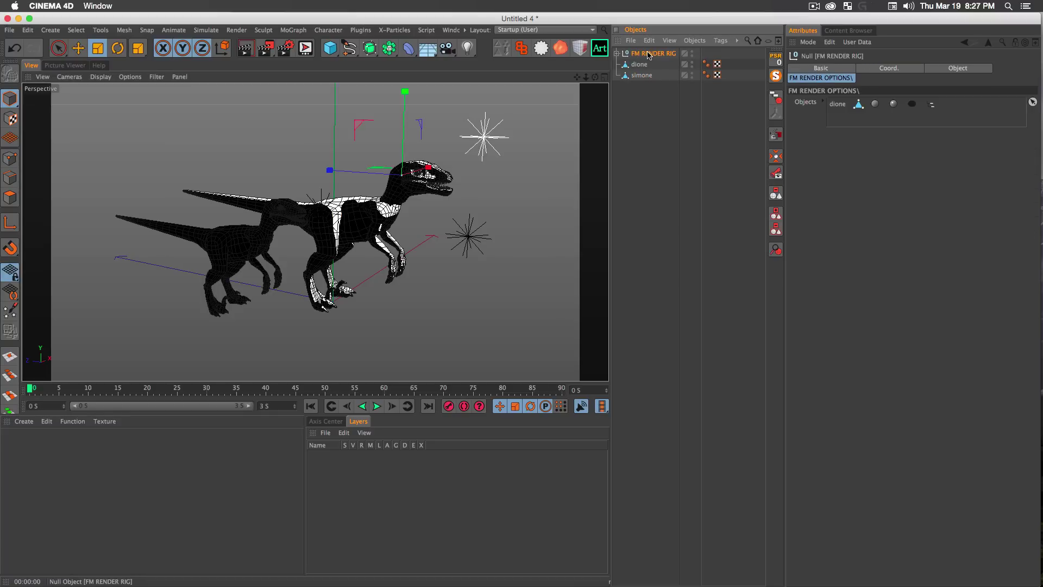
{"action": "left_click_drag", "start_coordinate": [648, 55], "coordinate": [648, 122], "text": "ctrl"}
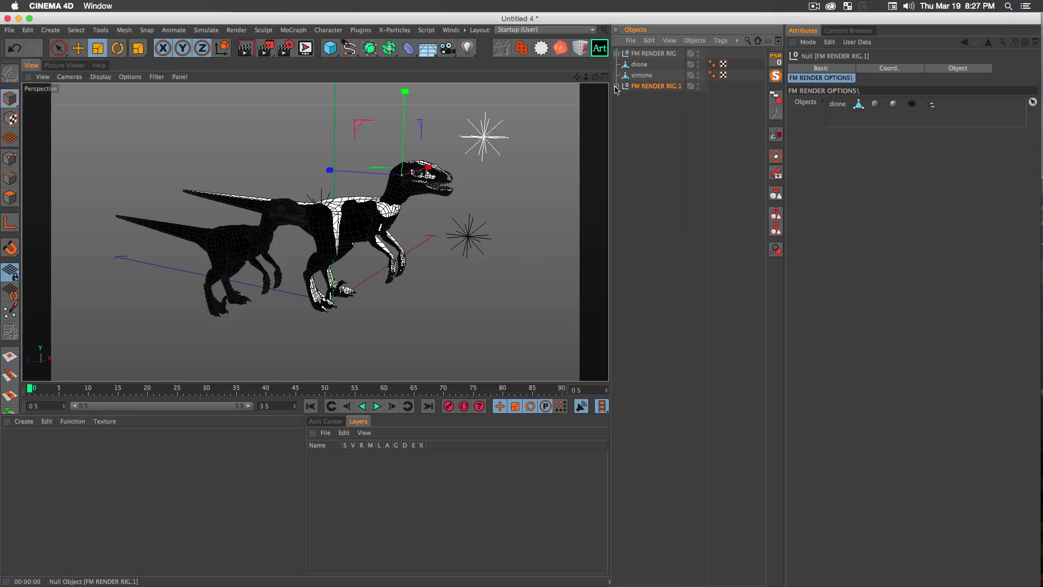
{"action": "right_click", "coordinate": [837, 105]}
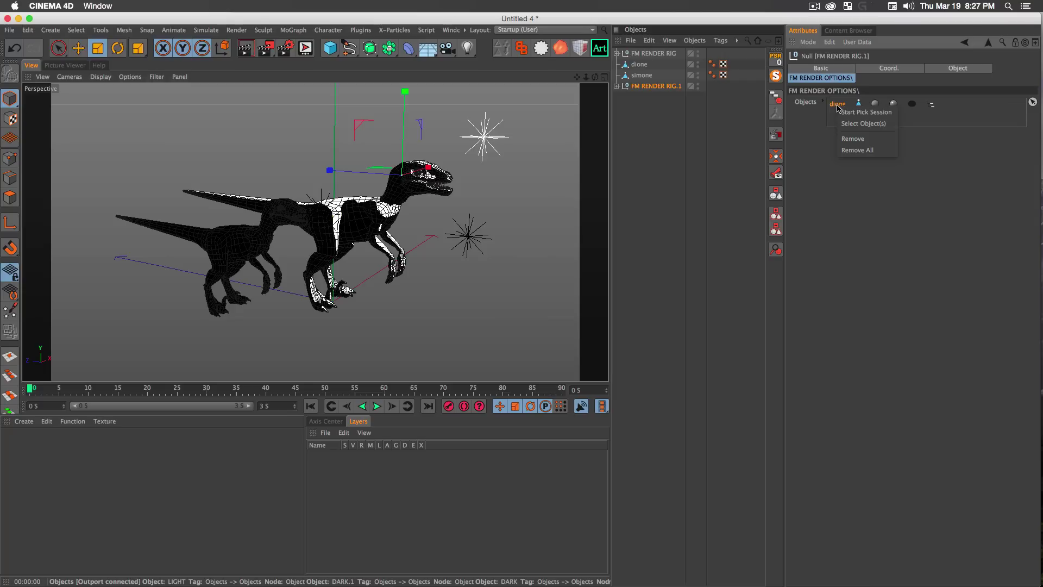
{"action": "left_click", "coordinate": [835, 106]}
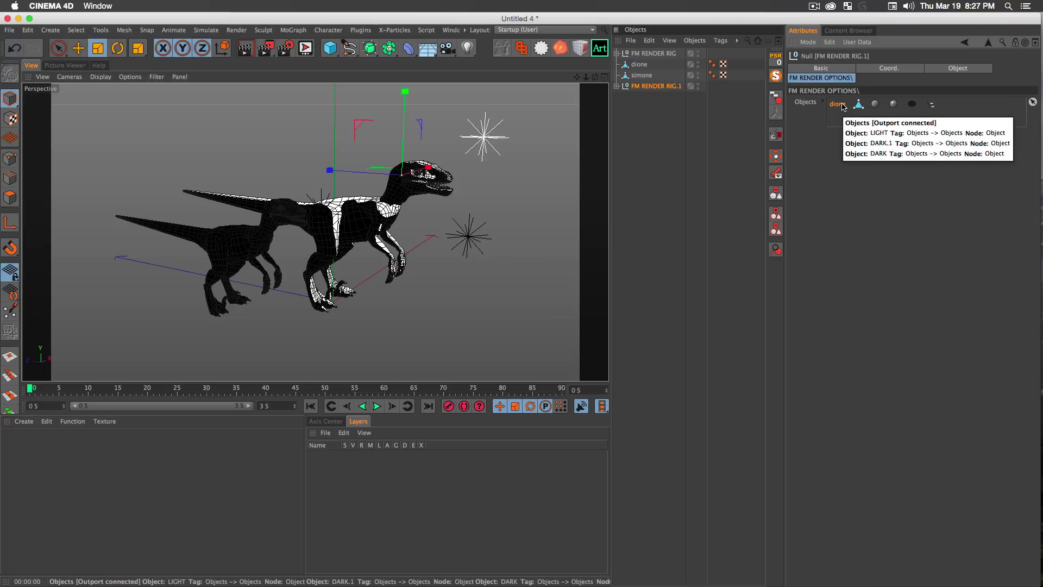
{"action": "key", "text": "Delete"}
{"action": "left_click_drag", "start_coordinate": [646, 79], "coordinate": [905, 116]}
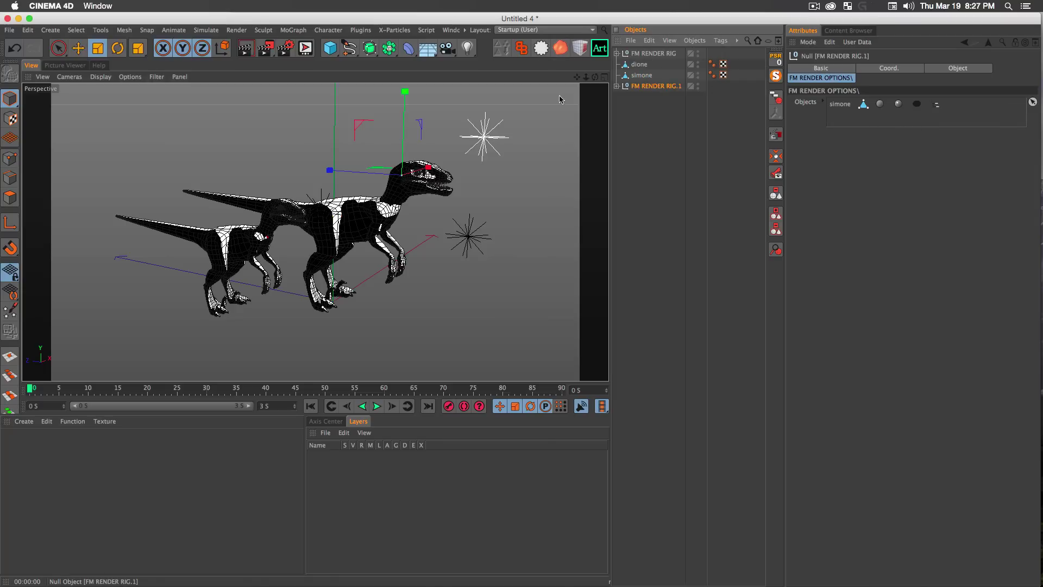
Reposition the duplicate rig around simone and its LIGHT lower, close in front of the model, then test-render the view
{"action": "key", "text": "e"}
{"action": "left_click_drag", "start_coordinate": [440, 185], "coordinate": [193, 212]}
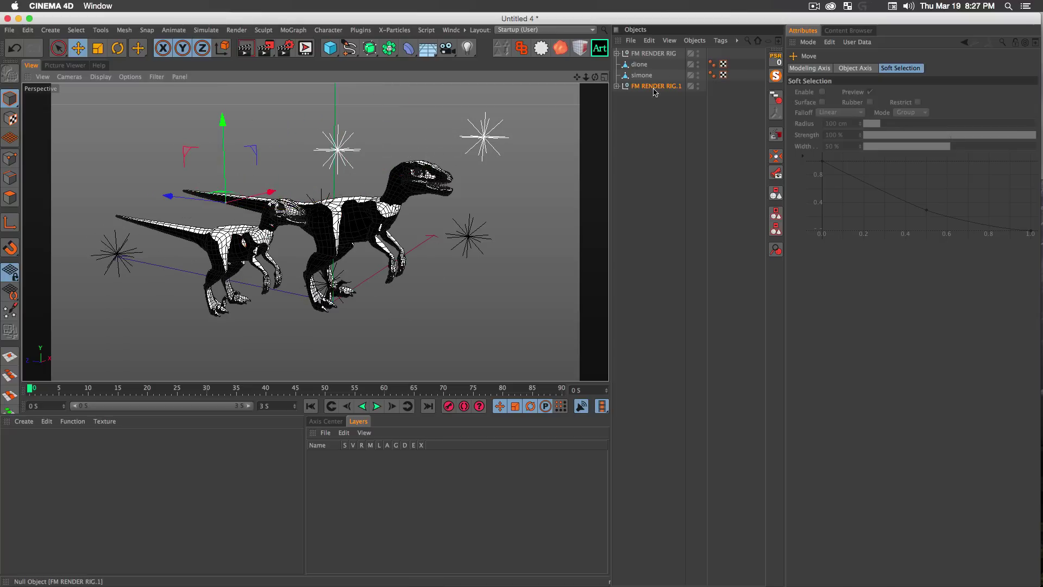
{"action": "left_click", "coordinate": [617, 86]}
{"action": "left_click", "coordinate": [646, 96]}
{"action": "key", "text": "e"}
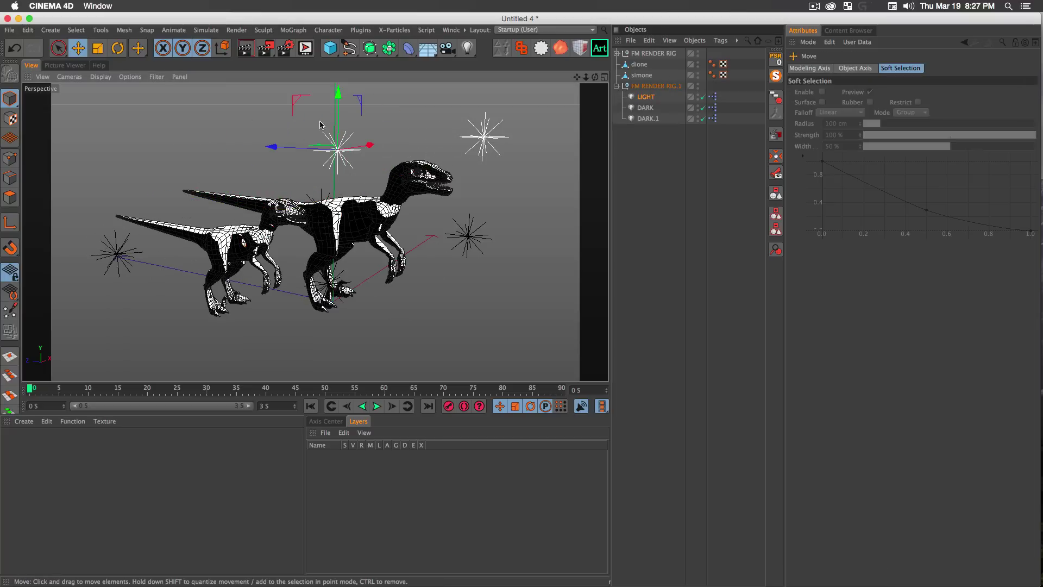
{"action": "left_click_drag", "start_coordinate": [338, 98], "coordinate": [341, 193]}
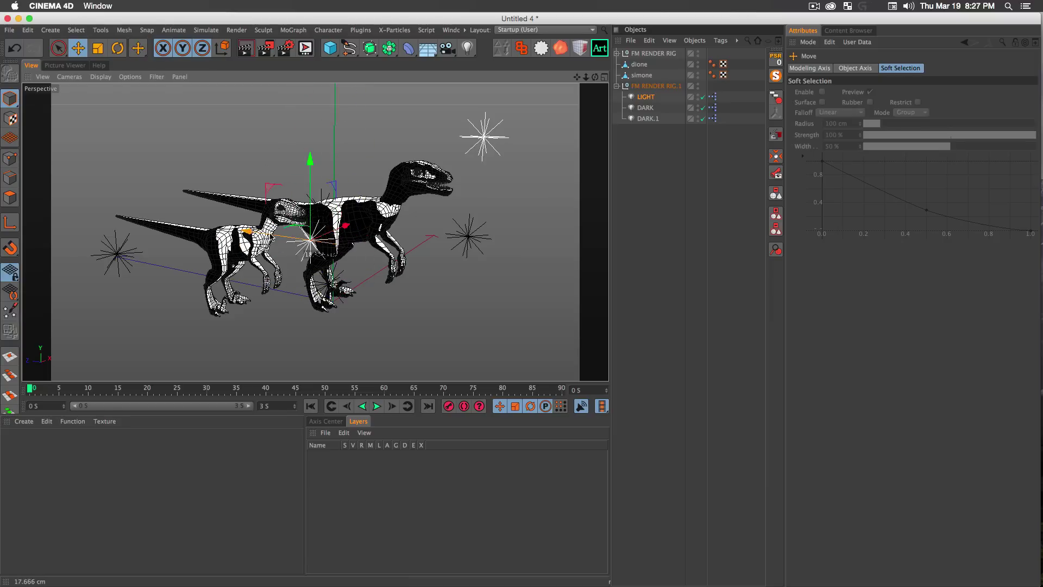
{"action": "left_click_drag", "start_coordinate": [369, 229], "coordinate": [340, 231]}
{"action": "key", "text": "super+r"}
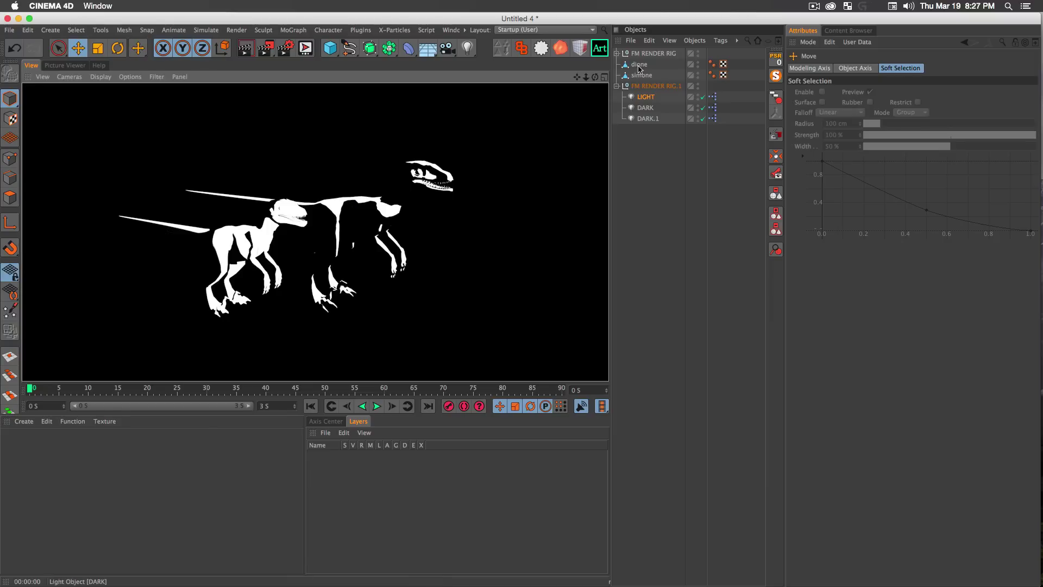
Shift the duplicate rig's LIGHT slightly away from simone along the X axis and render the view again
{"action": "left_click", "coordinate": [646, 97]}
{"action": "left_click_drag", "start_coordinate": [336, 231], "coordinate": [353, 223]}
{"action": "left_click", "coordinate": [670, 159]}
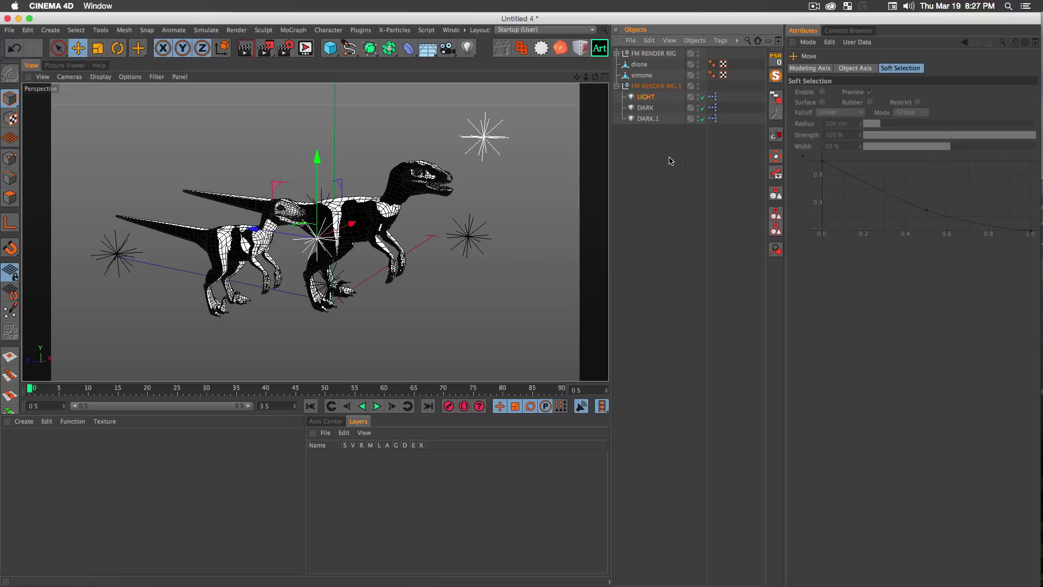
{"action": "key", "text": "super+r"}
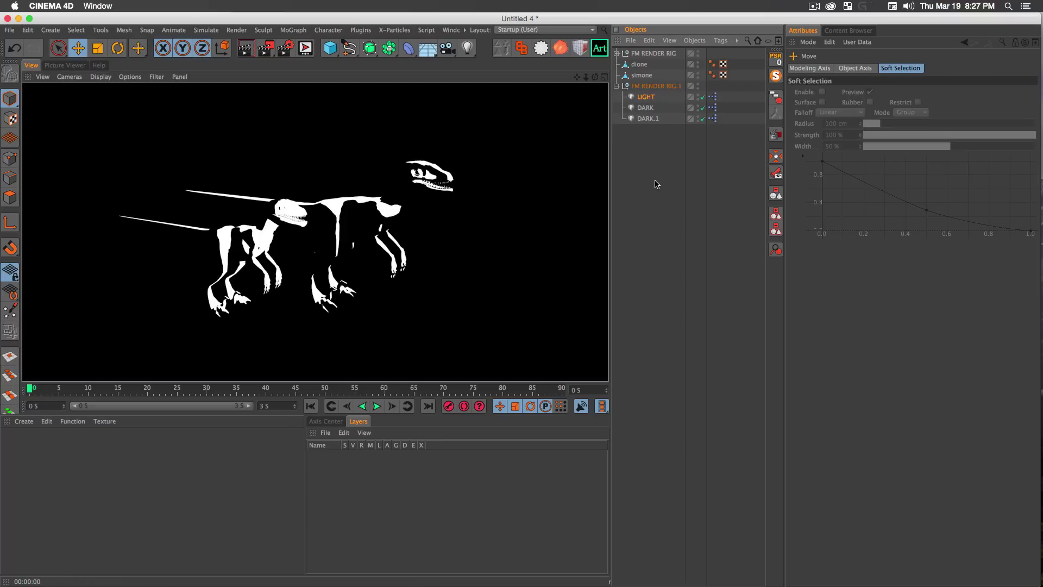
Delete dione, simone and the duplicate rig, keeping only the original FM RENDER RIG
{"action": "left_click", "coordinate": [651, 183]}
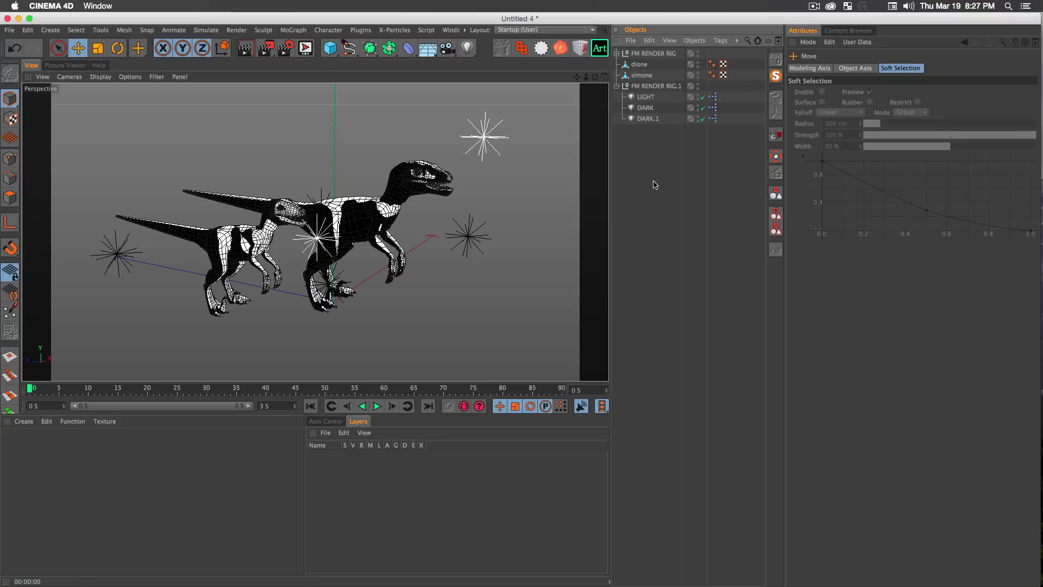
{"action": "left_click", "coordinate": [616, 85]}
{"action": "left_click_drag", "start_coordinate": [658, 117], "coordinate": [640, 58]}
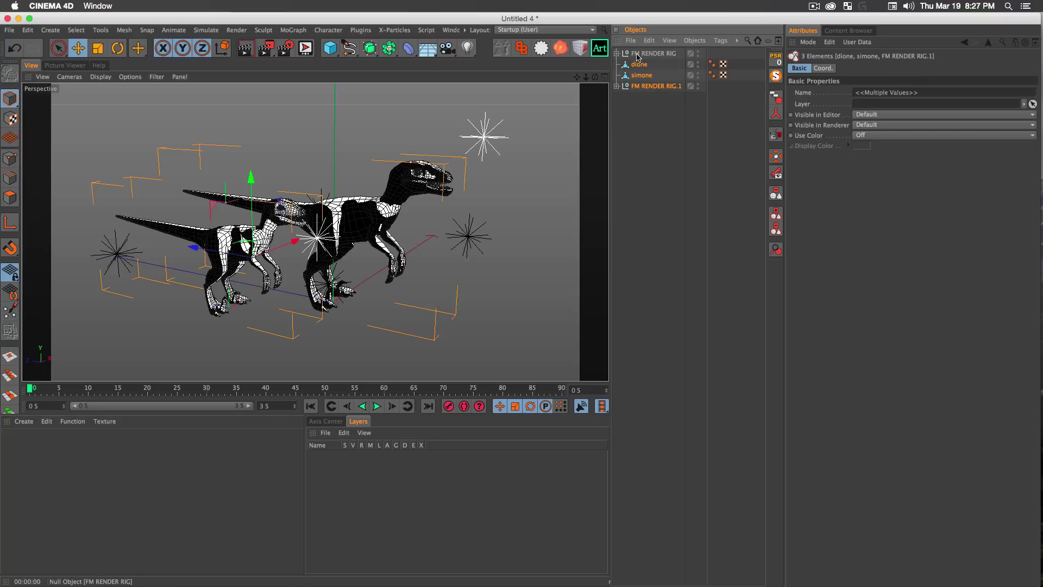
{"action": "key", "text": "Delete"}
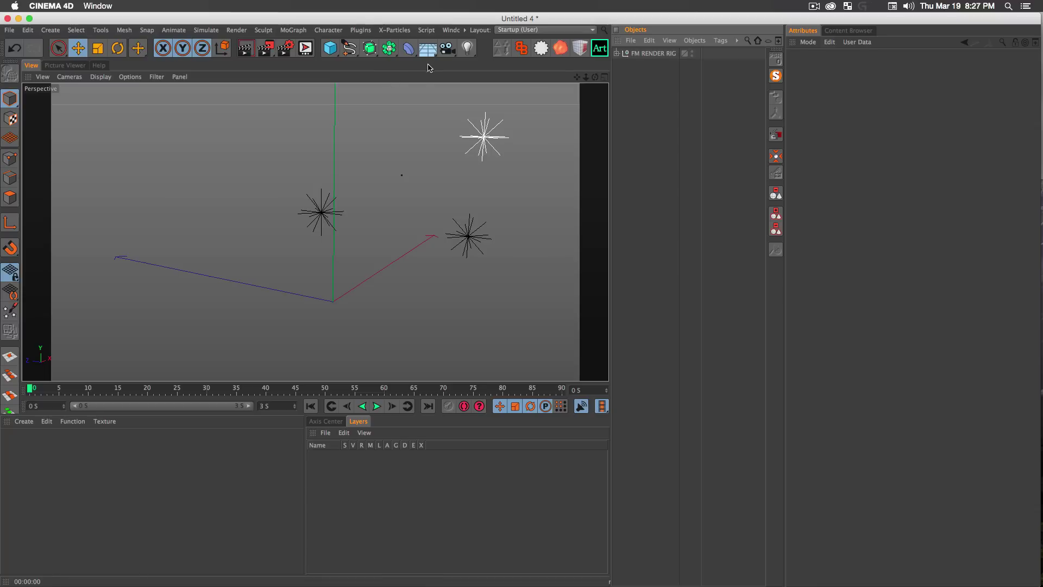
Add a plane and rotate it upright so it stands vertically
{"action": "left_click", "coordinate": [329, 48]}
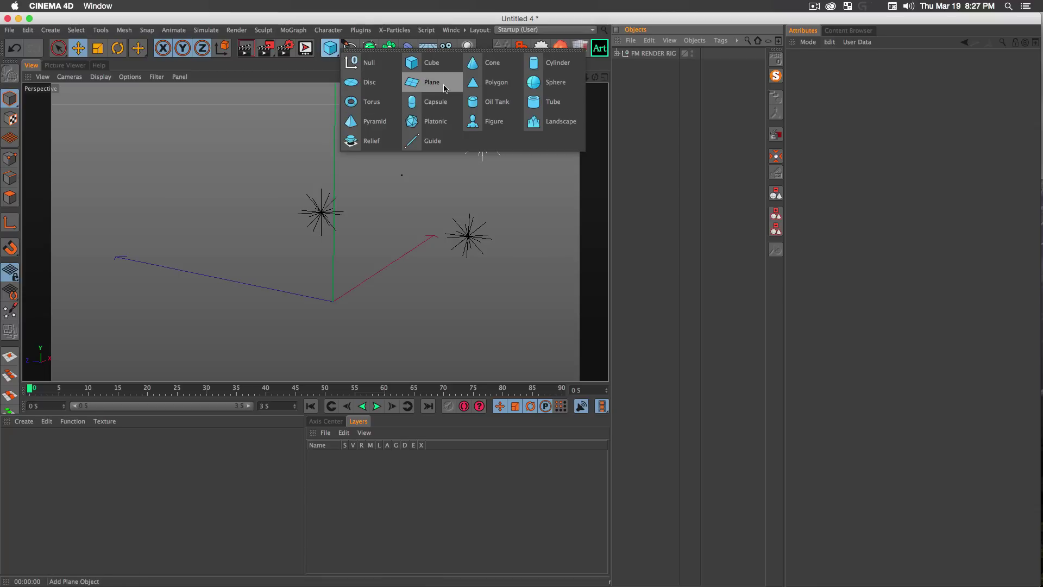
{"action": "left_click", "coordinate": [444, 87]}
{"action": "key", "text": "r"}
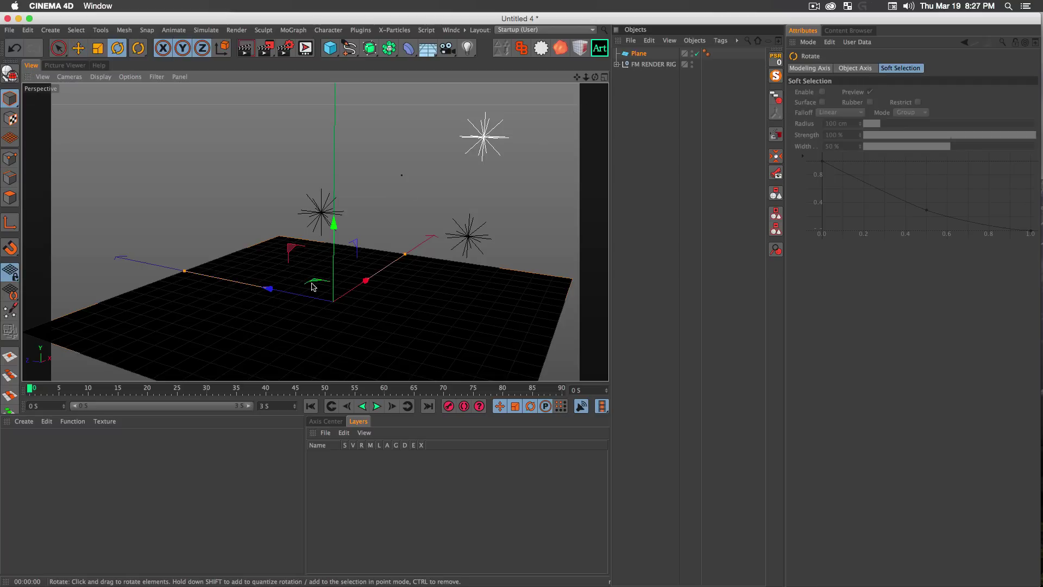
{"action": "mouse_move", "coordinate": [316, 317]}
{"action": "left_mouse_down"}
{"action": "mouse_move", "coordinate": [325, 305]}
{"action": "mouse_move", "coordinate": [320, 321]}
{"action": "left_mouse_up"}
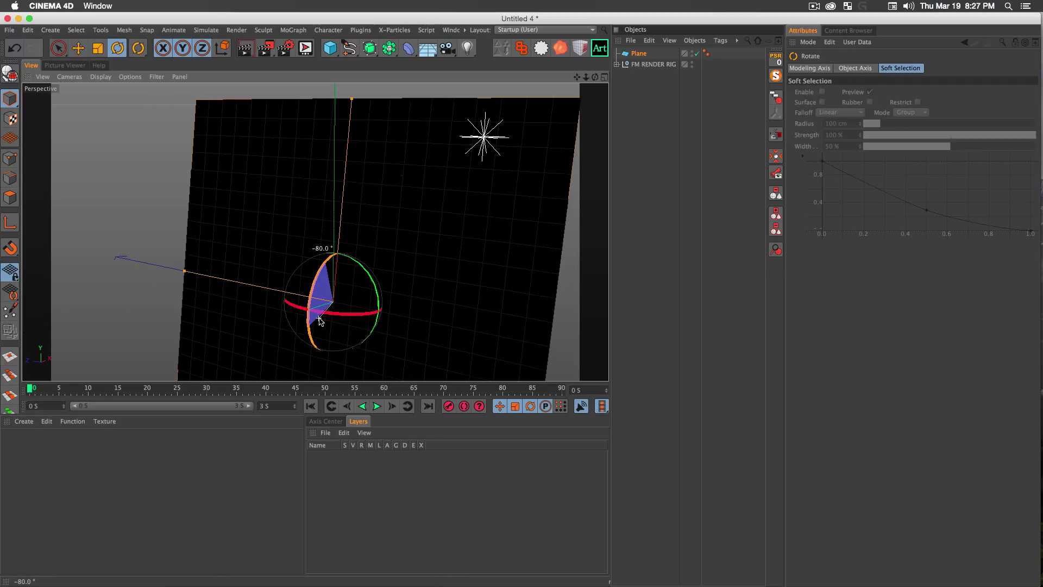
Scale the upright plane down to about 247.6 cm square, raise it, and shift it back toward the rig's lights
{"action": "key", "text": "t"}
{"action": "left_click_drag", "start_coordinate": [589, 221], "coordinate": [395, 264]}
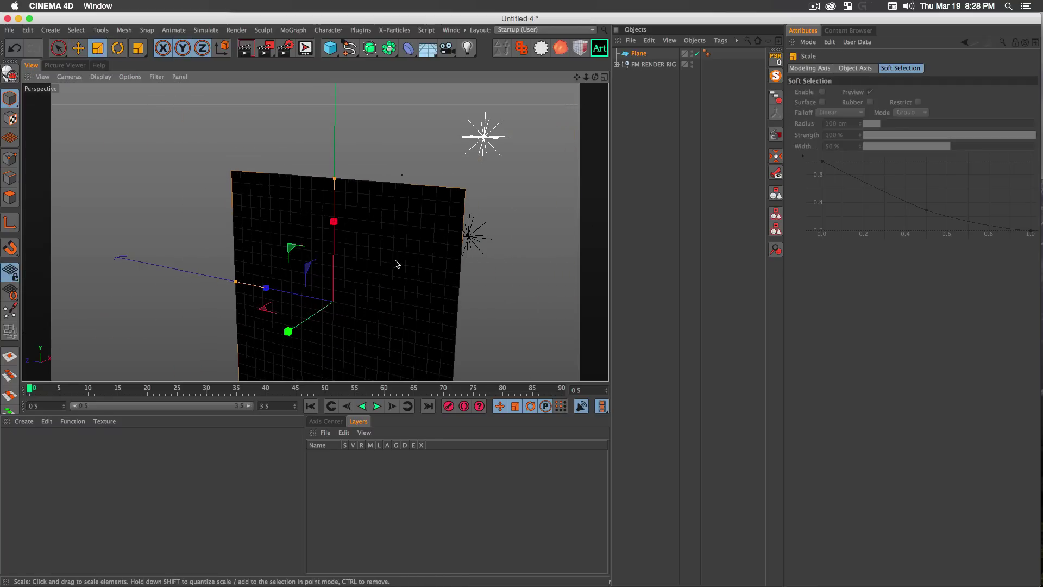
{"action": "key", "text": "e"}
{"action": "left_click_drag", "start_coordinate": [334, 221], "coordinate": [334, 177]}
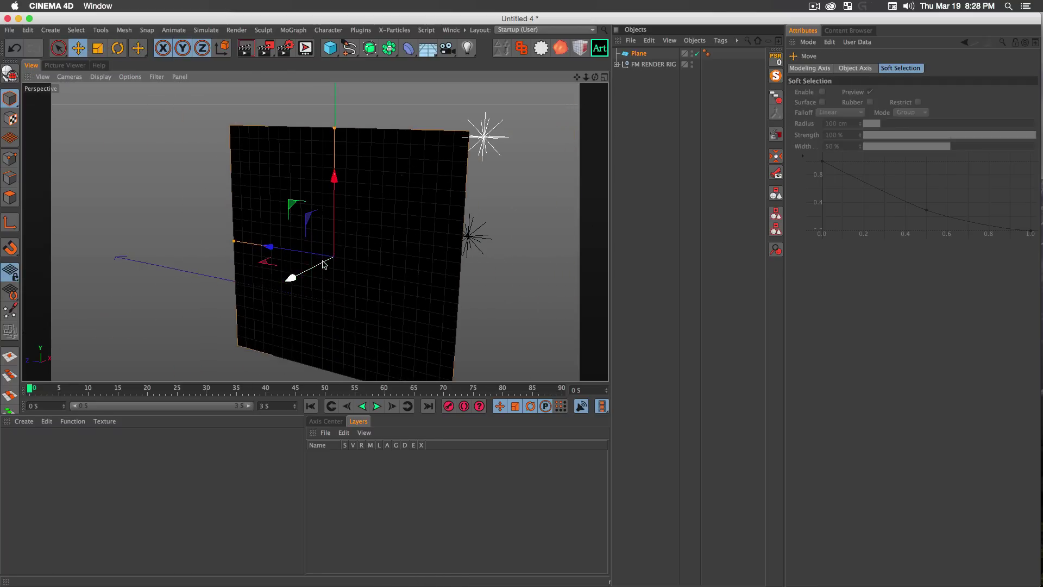
{"action": "left_click_drag", "start_coordinate": [323, 265], "coordinate": [366, 235]}
Set the plane's width and height segments to 100 and make it editable
{"action": "left_click", "coordinate": [644, 53]}
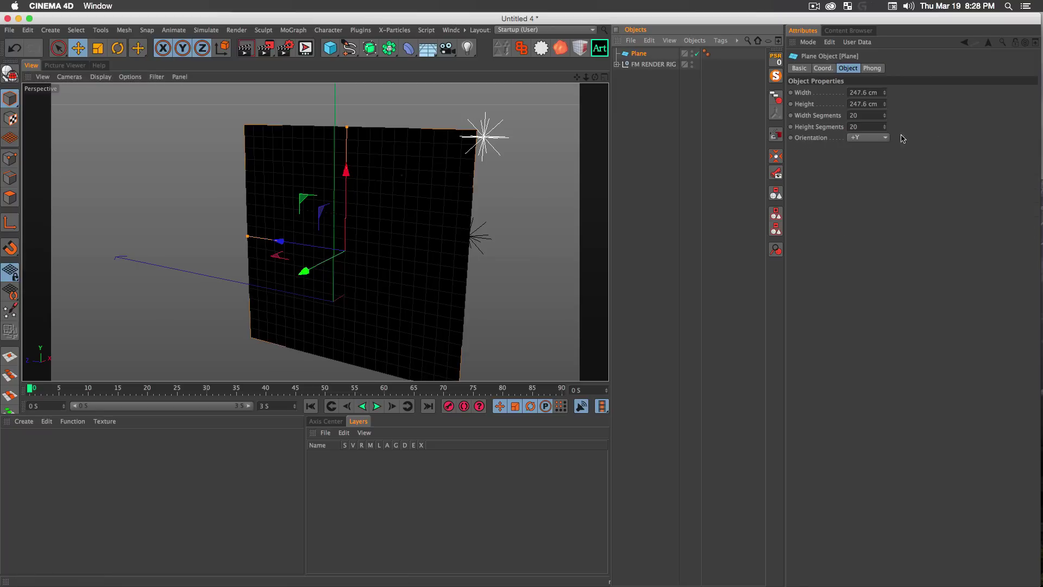
{"action": "left_click", "coordinate": [868, 116]}
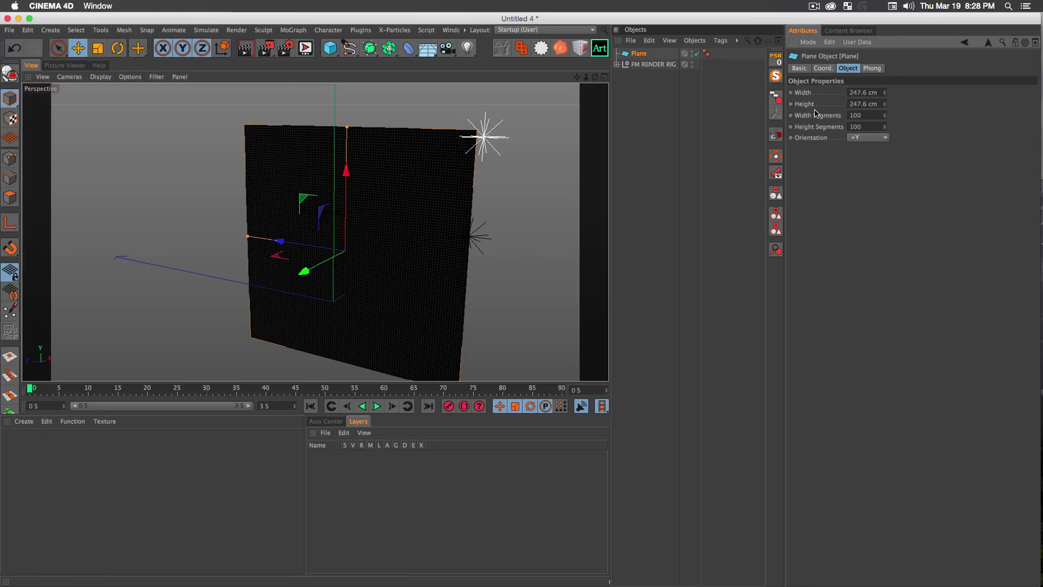
{"action": "left_click", "coordinate": [635, 54]}
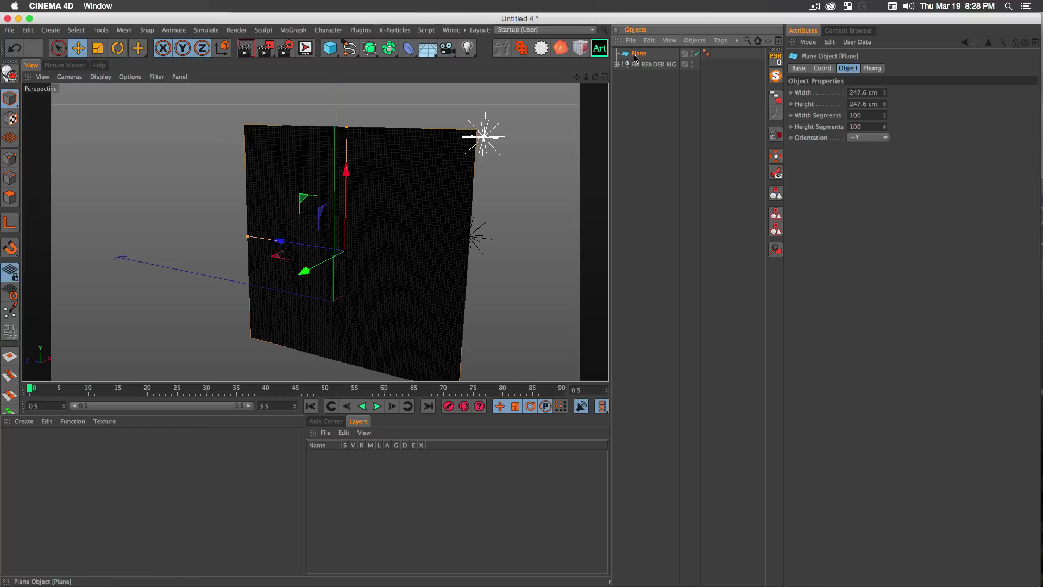
{"action": "key", "text": "c"}
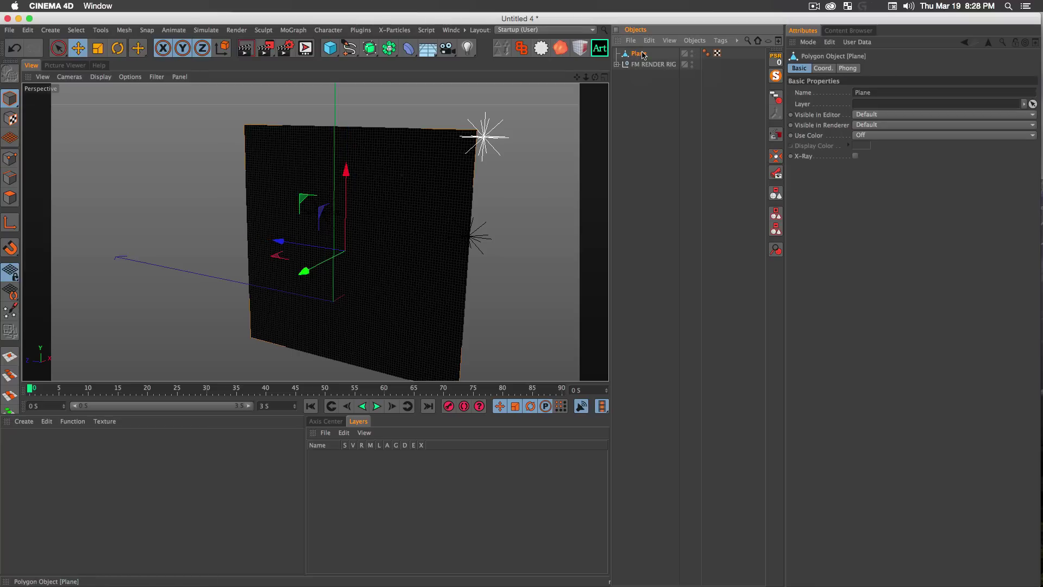
Show the plane in the Right view and prepare Rectangle Selection in point mode
{"action": "key", "text": "F3"}
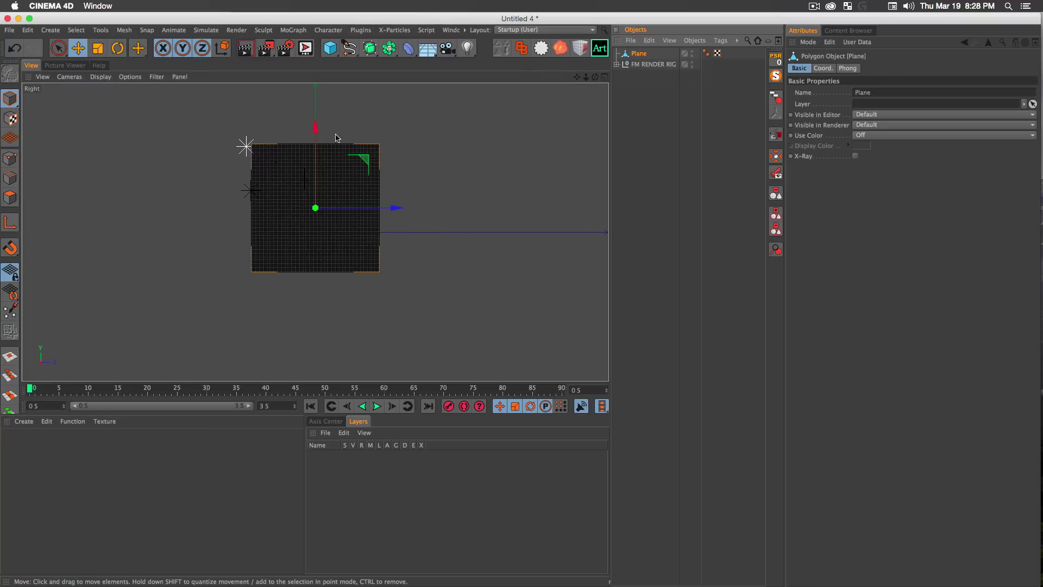
{"action": "scroll", "coordinate": [314, 141], "scroll_direction": "up", "scroll_amount": 3}
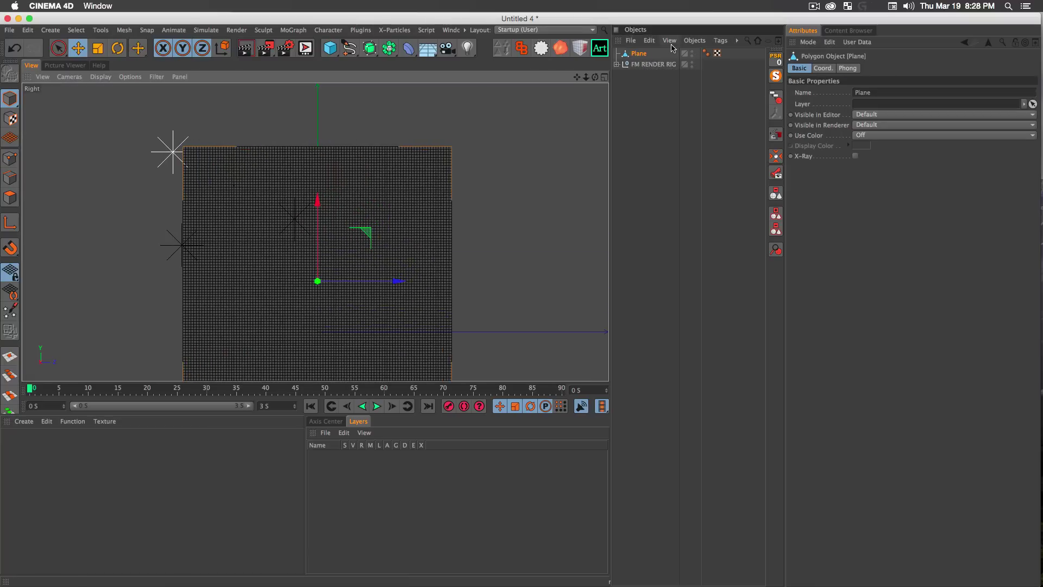
{"action": "left_click", "coordinate": [10, 157]}
{"action": "left_click", "coordinate": [59, 48]}
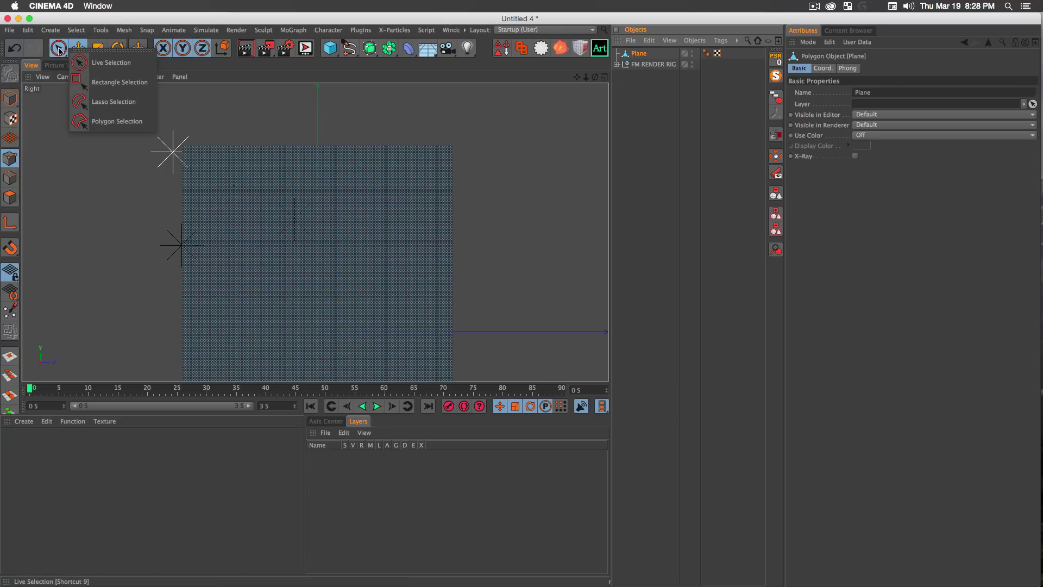
{"action": "left_click", "coordinate": [103, 84]}
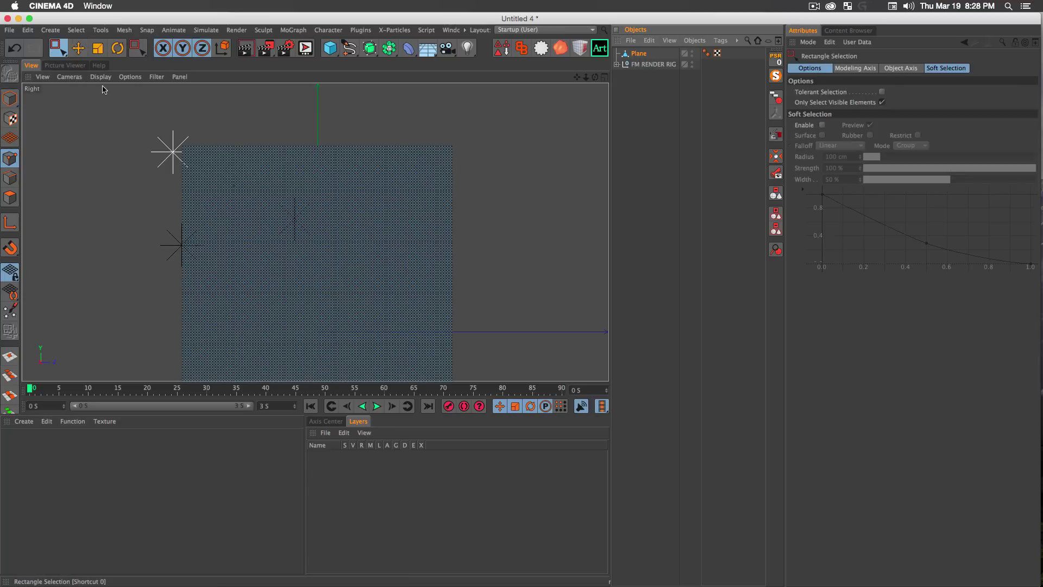
Add a Cloth tag to the plane and set its top row of points as fix points
{"action": "right_click", "coordinate": [639, 56]}
{"action": "mouse_move", "coordinate": [686, 178]}
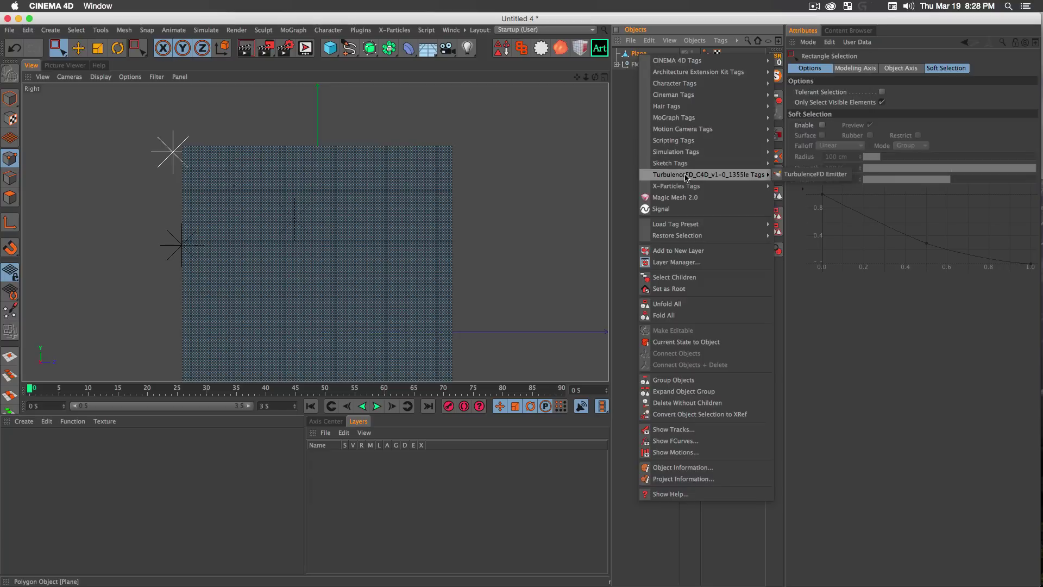
{"action": "mouse_move", "coordinate": [680, 156]}
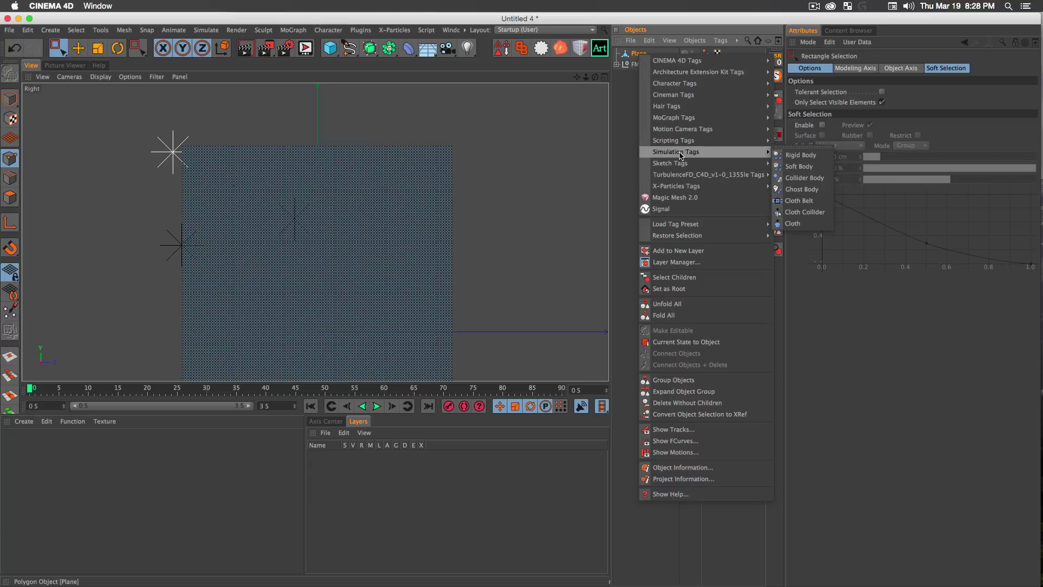
{"action": "left_click", "coordinate": [794, 223]}
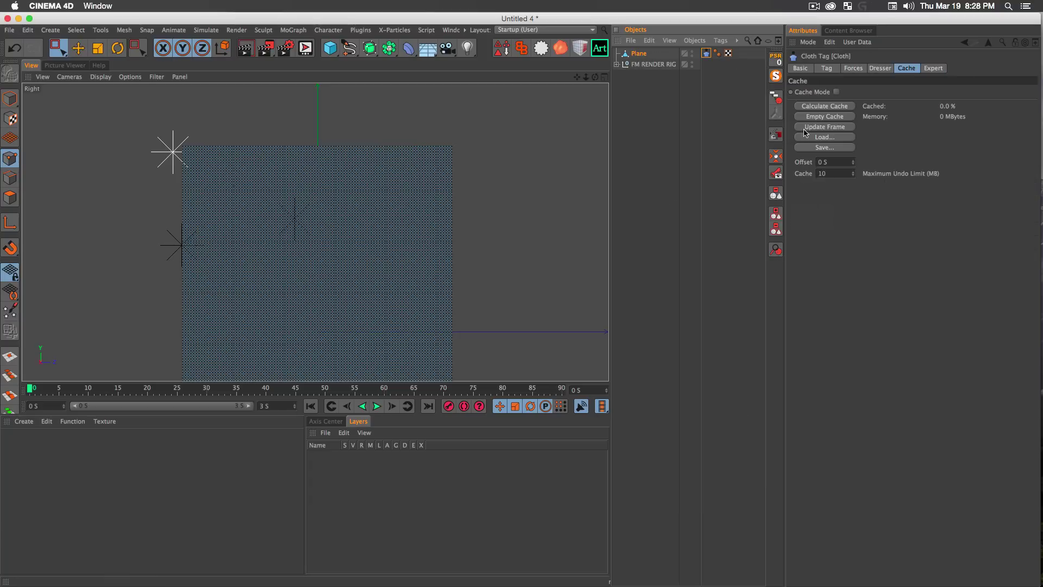
{"action": "left_click", "coordinate": [874, 70]}
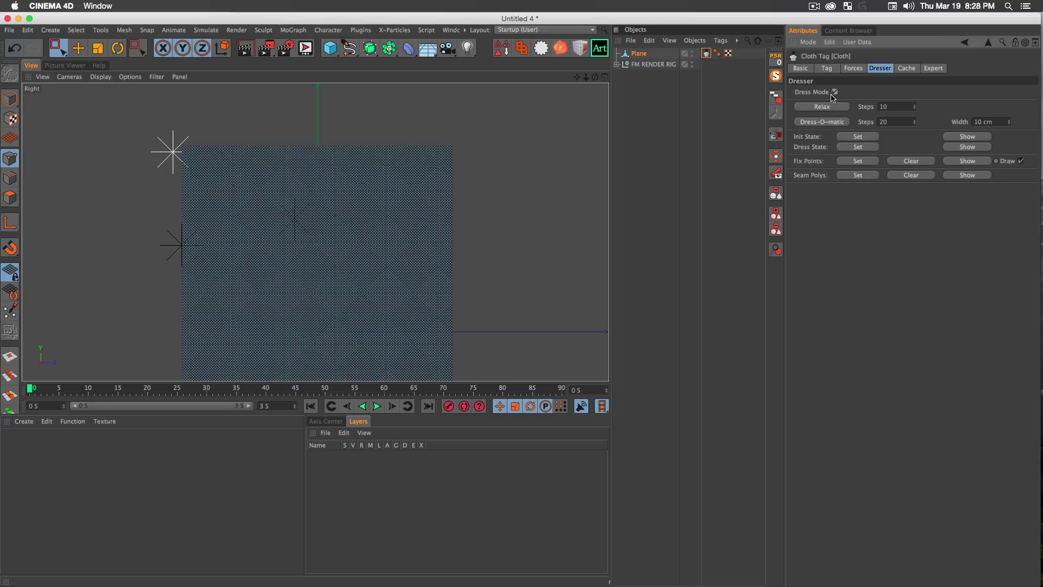
{"action": "left_click_drag", "start_coordinate": [128, 115], "coordinate": [474, 148]}
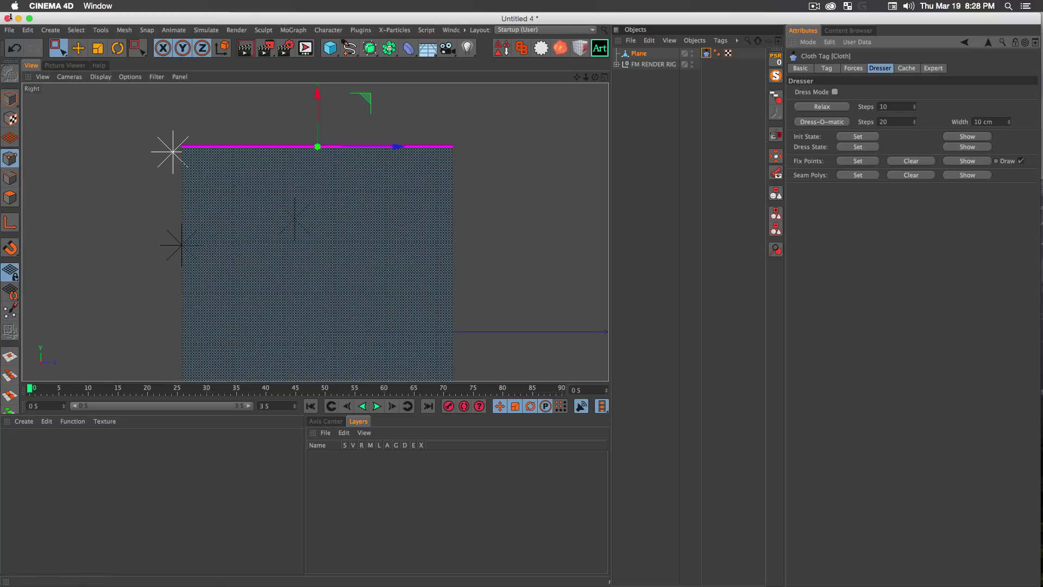
Return to model mode in the Perspective view and play the cloth simulation, stopping at frame 84
{"action": "left_click", "coordinate": [9, 99]}
{"action": "left_click_drag", "start_coordinate": [58, 47], "coordinate": [86, 61]}
{"action": "key", "text": "F1"}
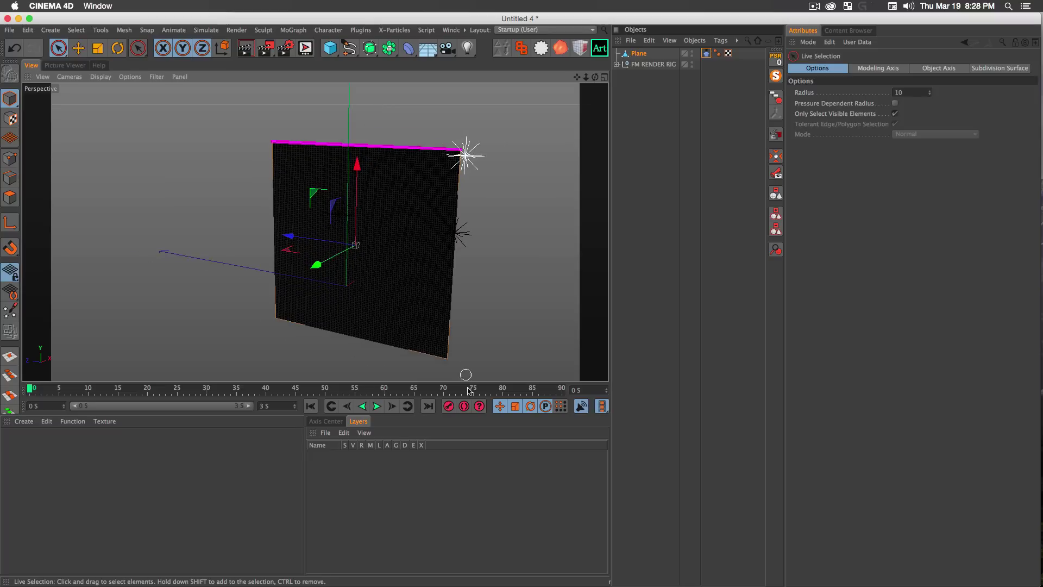
{"action": "left_click", "coordinate": [376, 406]}
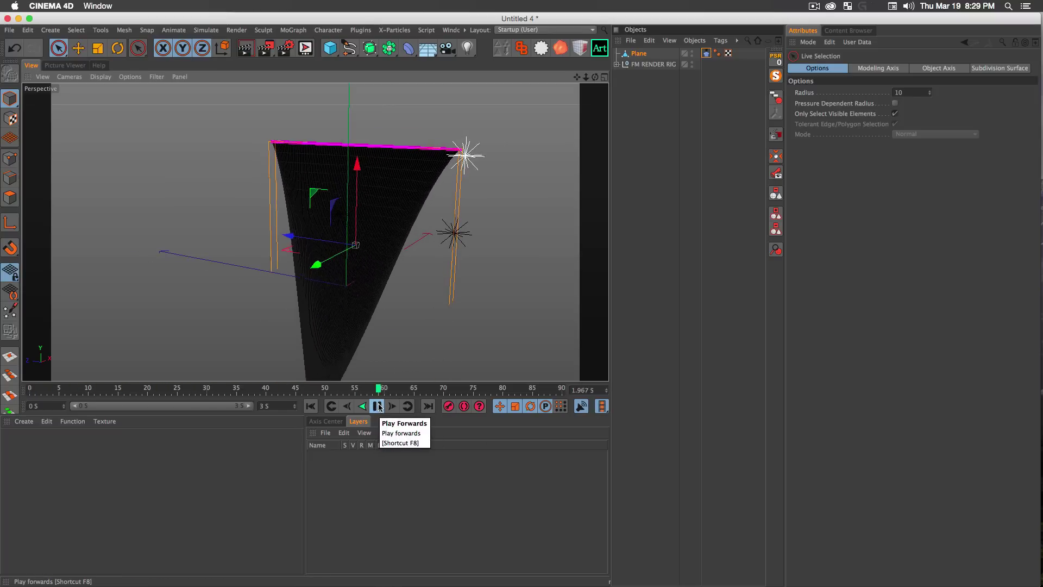
{"action": "left_click", "coordinate": [377, 406]}
Frame the whole hanging cloth and test-render the view
{"action": "right_click_drag", "start_coordinate": [426, 310], "coordinate": [284, 352], "text": "alt"}
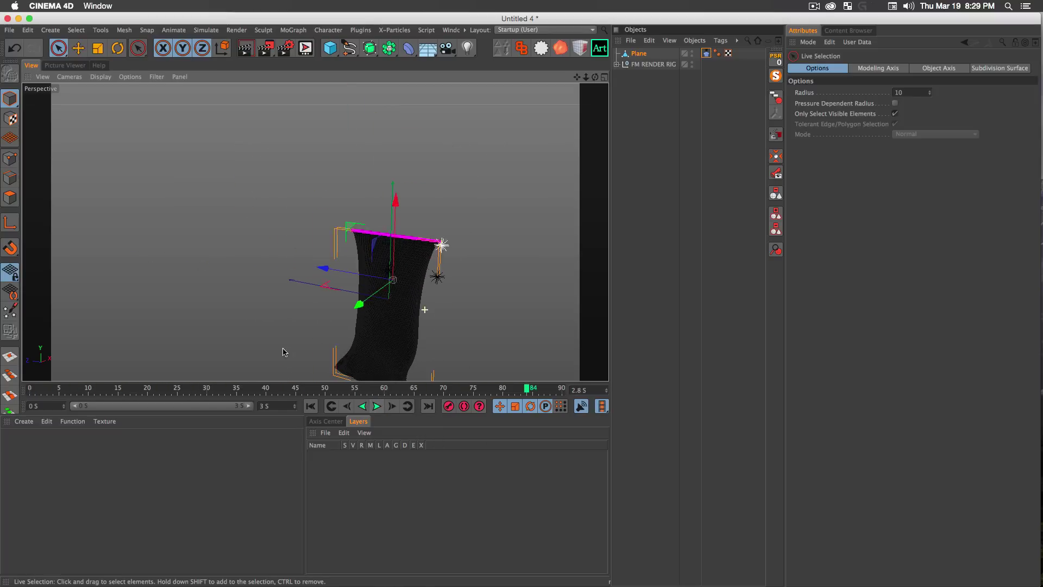
{"action": "middle_click_drag", "start_coordinate": [411, 269], "coordinate": [433, 302], "text": "alt"}
{"action": "left_click_drag", "start_coordinate": [433, 303], "coordinate": [435, 309], "text": "alt"}
{"action": "middle_click_drag", "start_coordinate": [435, 310], "coordinate": [435, 158], "text": "alt"}
{"action": "right_click_drag", "start_coordinate": [435, 158], "coordinate": [415, 188], "text": "alt"}
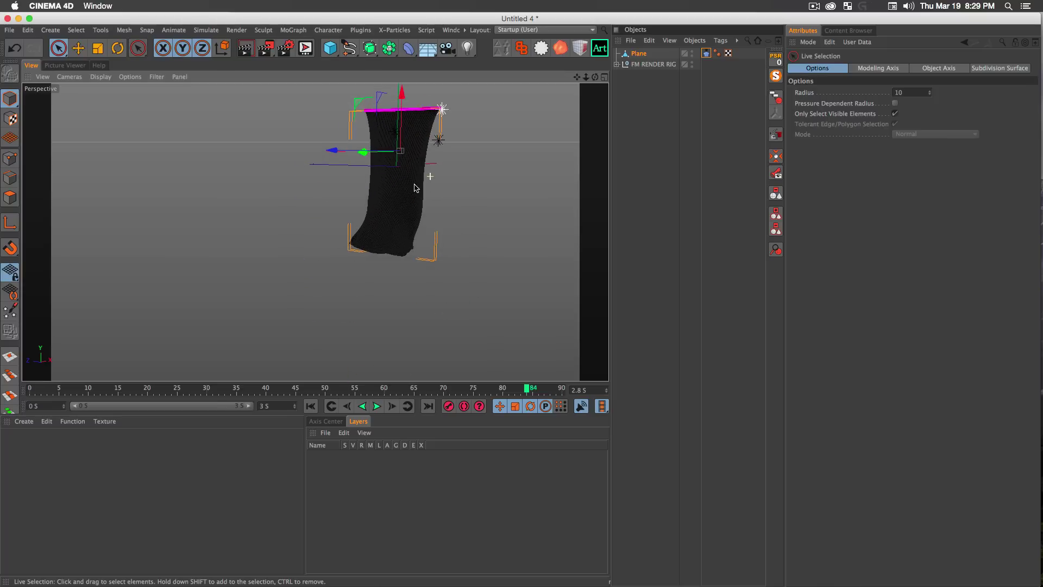
{"action": "middle_click_drag", "start_coordinate": [426, 183], "coordinate": [410, 221], "text": "alt"}
{"action": "key", "text": "super+r"}
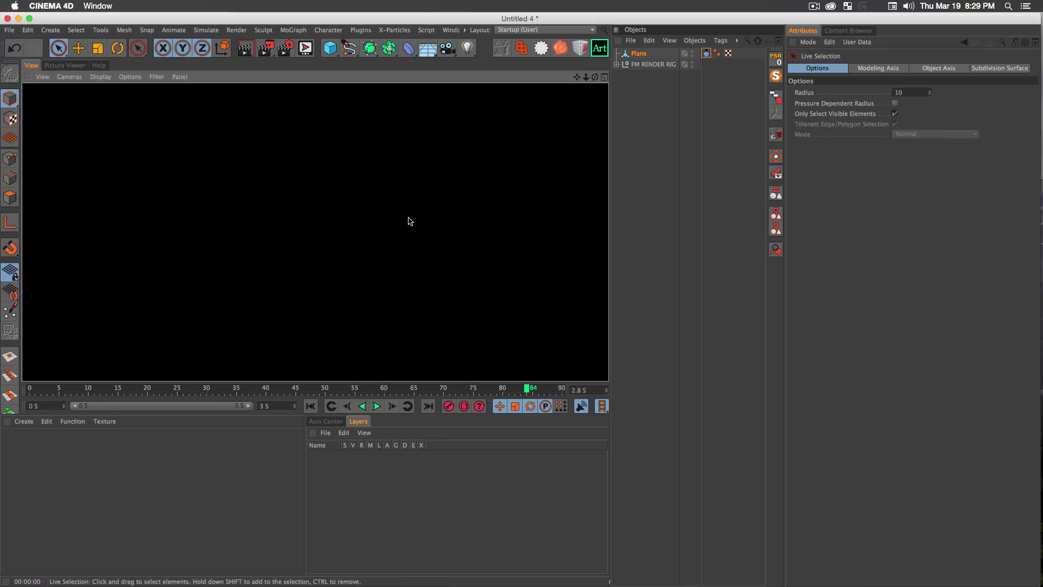
Rename the plane to nice cloth
{"action": "left_click", "coordinate": [640, 83]}
{"action": "left_click", "coordinate": [637, 65]}
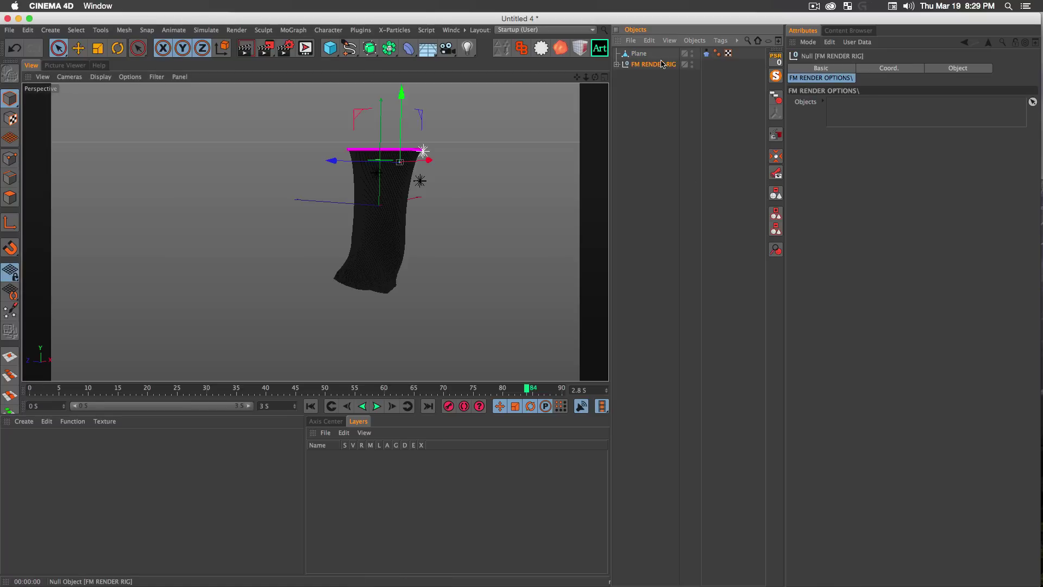
{"action": "double_click", "coordinate": [638, 53]}
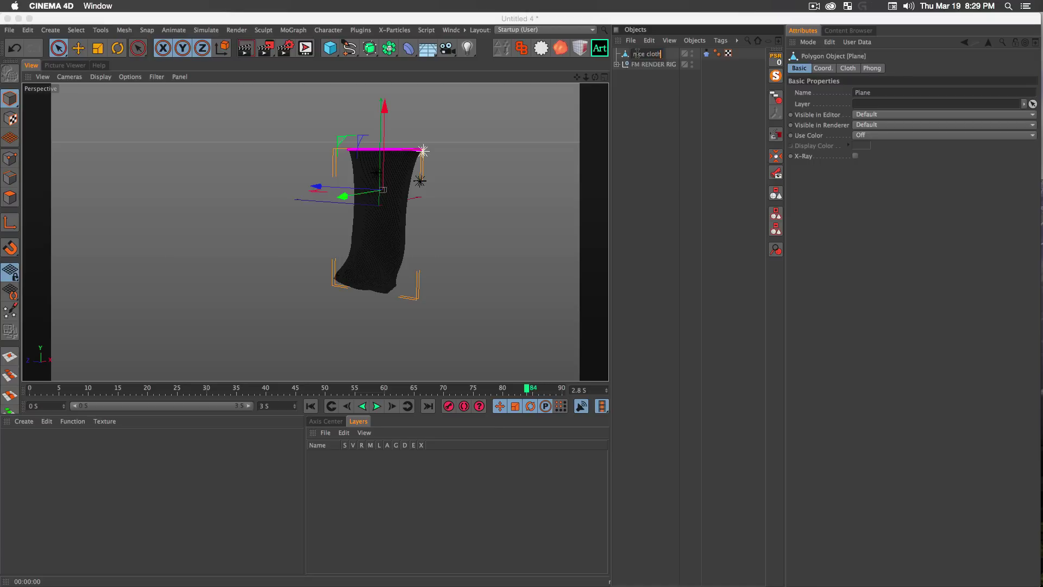
{"action": "key", "text": "Return"}
Add nice cloth to the Objects list of FM RENDER RIG
{"action": "left_click", "coordinate": [672, 64]}
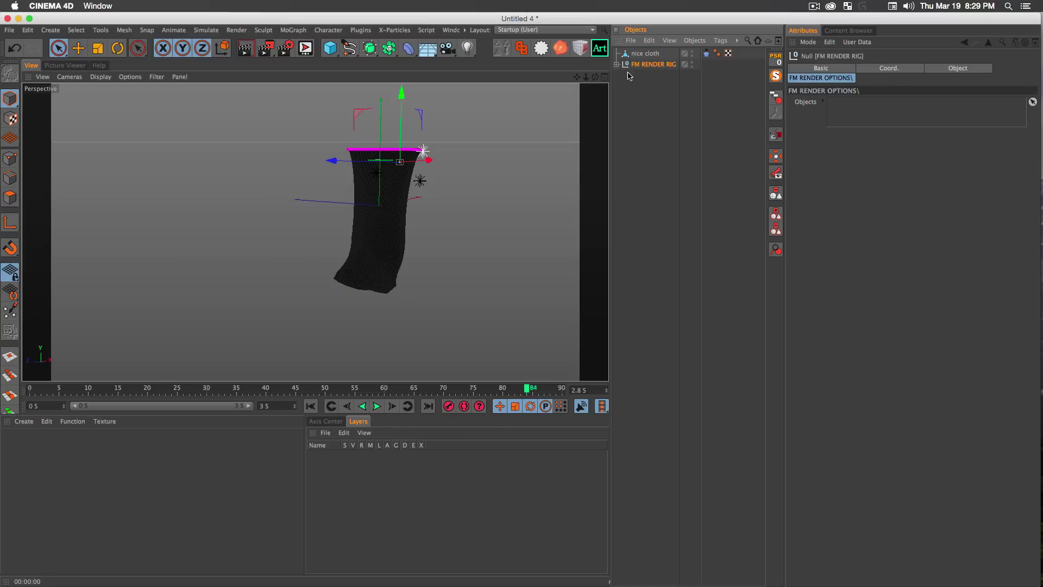
{"action": "left_click_drag", "start_coordinate": [875, 105], "coordinate": [874, 103]}
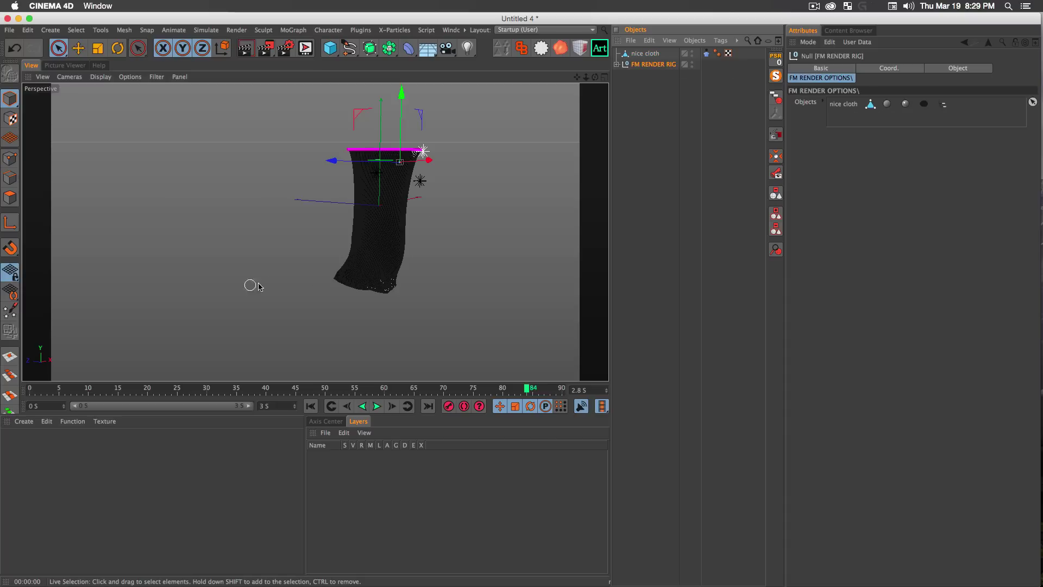
{"action": "left_click", "coordinate": [391, 232]}
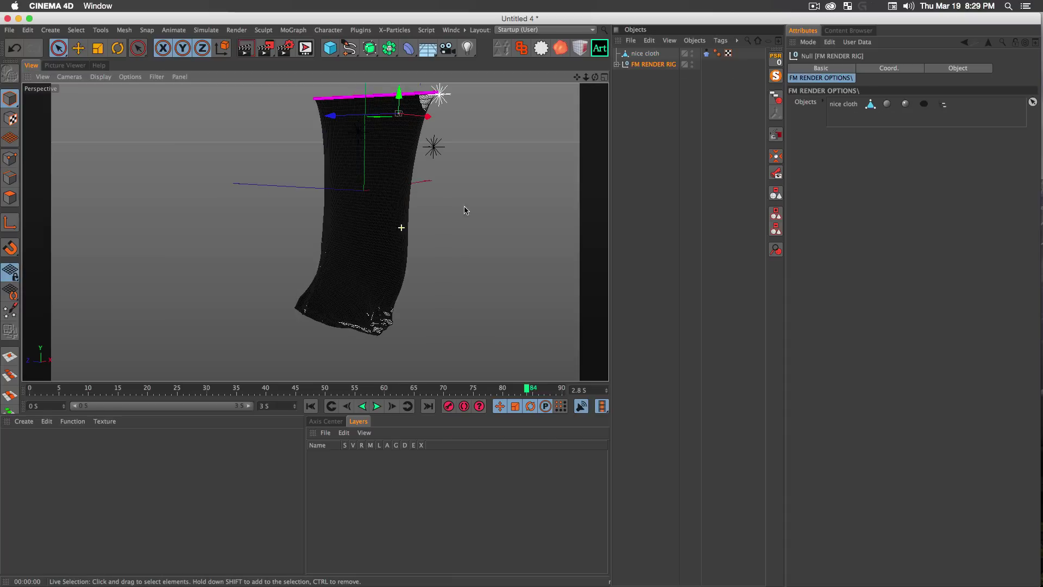
{"action": "left_click", "coordinate": [645, 90]}
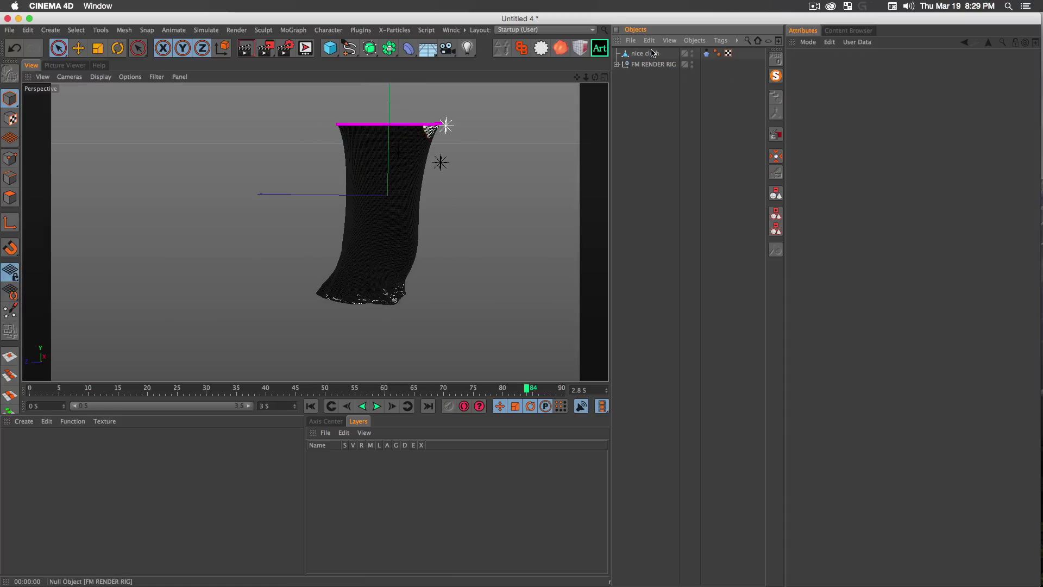
Move the FM RENDER RIG along its X and Z axes to place its lights in front of the cloth
{"action": "left_click_drag", "start_coordinate": [379, 185], "coordinate": [433, 208], "text": "alt"}
{"action": "key", "text": "e"}
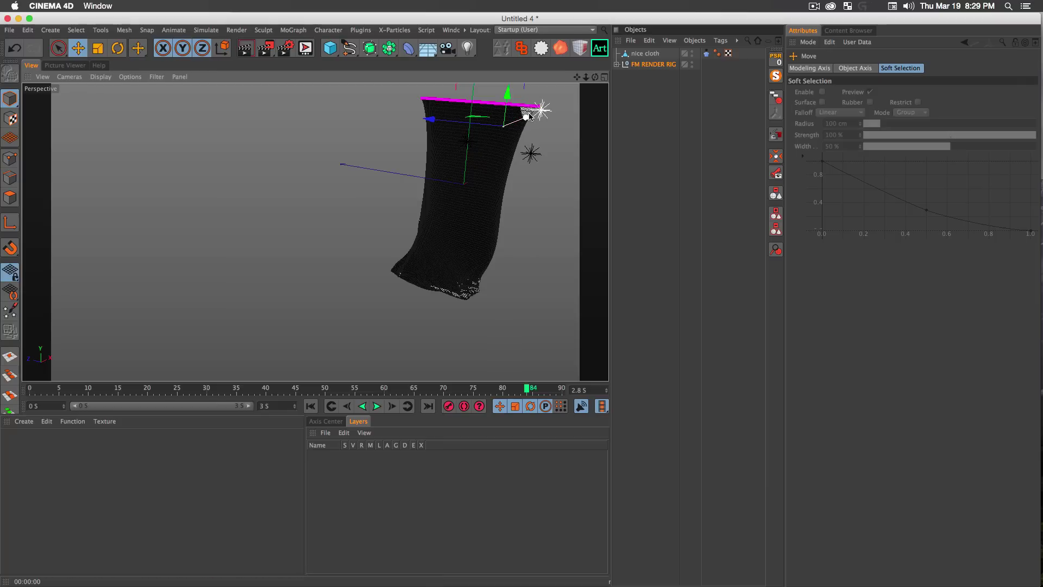
{"action": "left_click_drag", "start_coordinate": [526, 115], "coordinate": [471, 150]}
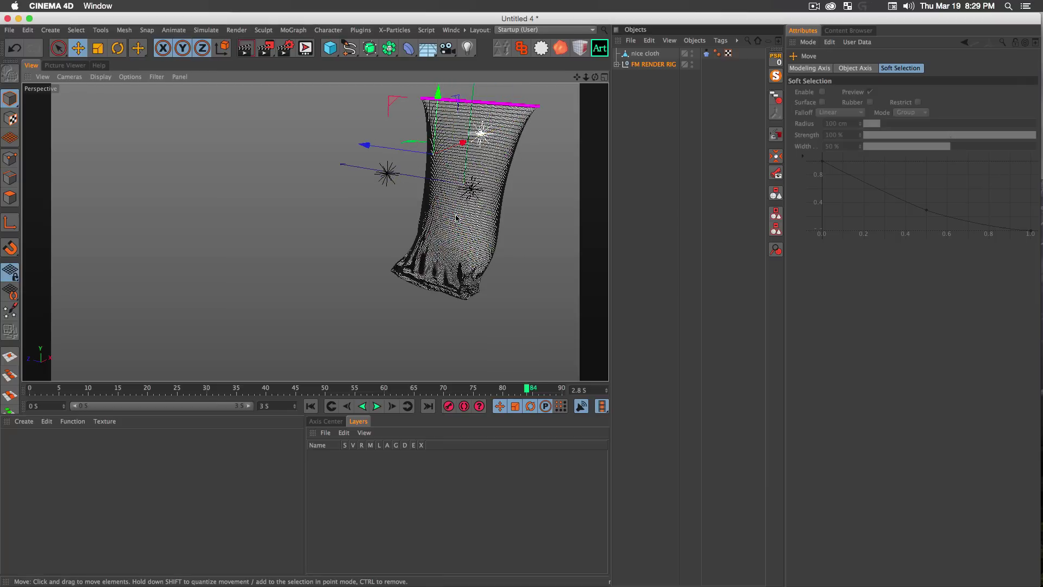
{"action": "left_click_drag", "start_coordinate": [347, 179], "coordinate": [375, 166], "text": "alt"}
Switch the viewport to smooth shading without wireframe lines and render the lit cloth
{"action": "left_click", "coordinate": [100, 76]}
{"action": "left_click", "coordinate": [152, 94]}
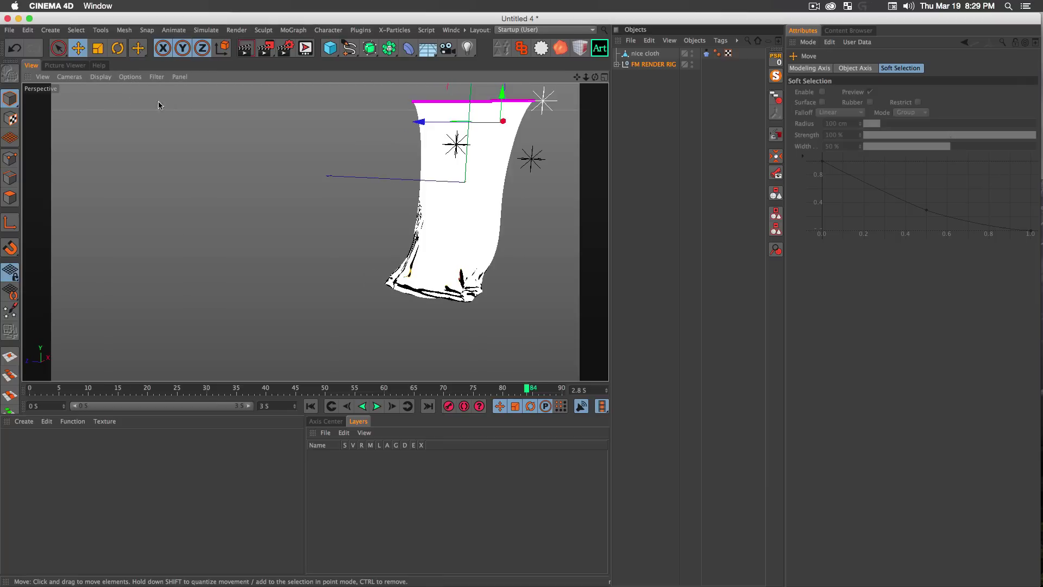
{"action": "key", "text": "ctrl+r"}
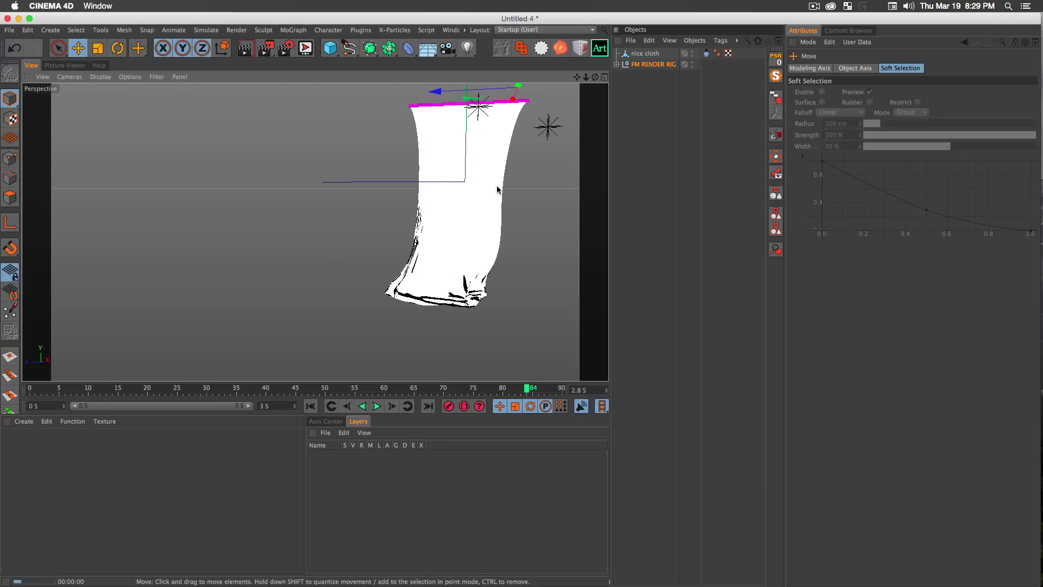
{"action": "left_click_drag", "start_coordinate": [458, 235], "coordinate": [484, 178]}
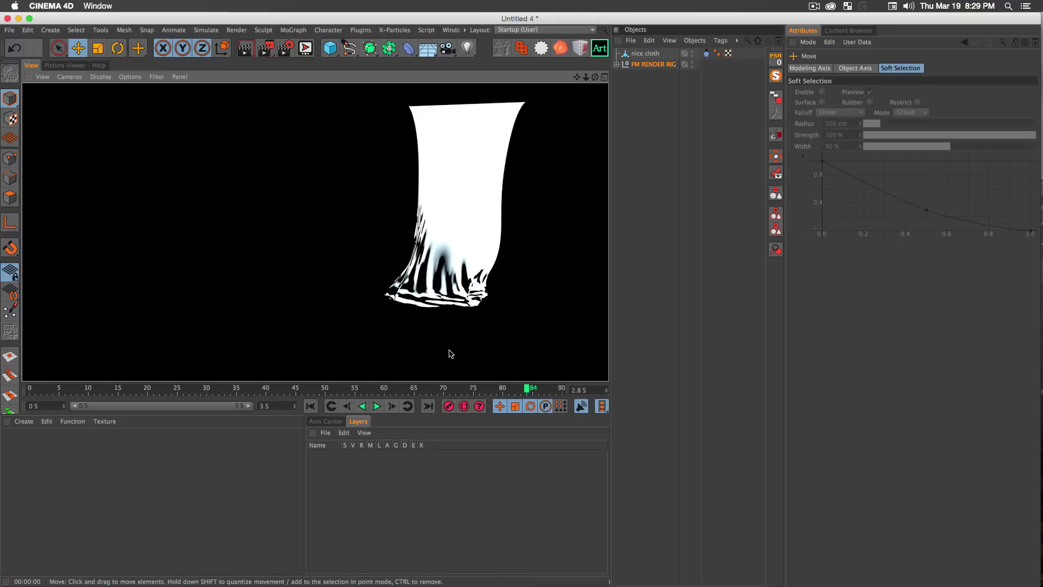
{"action": "key", "text": "ctrl+r"}
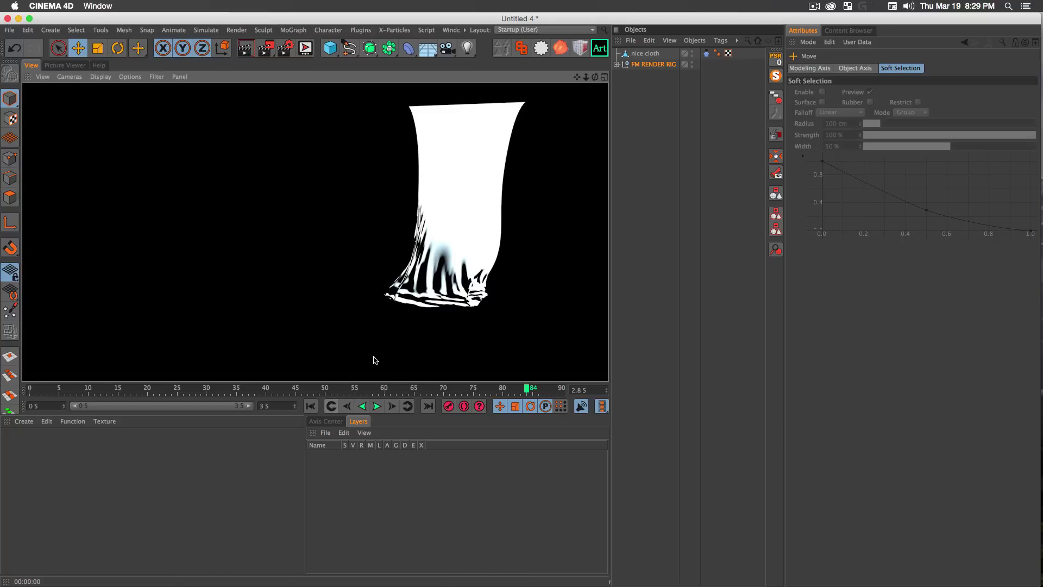
Set the project's end time to 10 seconds and extend the preview range over the full duration
{"action": "left_click", "coordinate": [644, 53]}
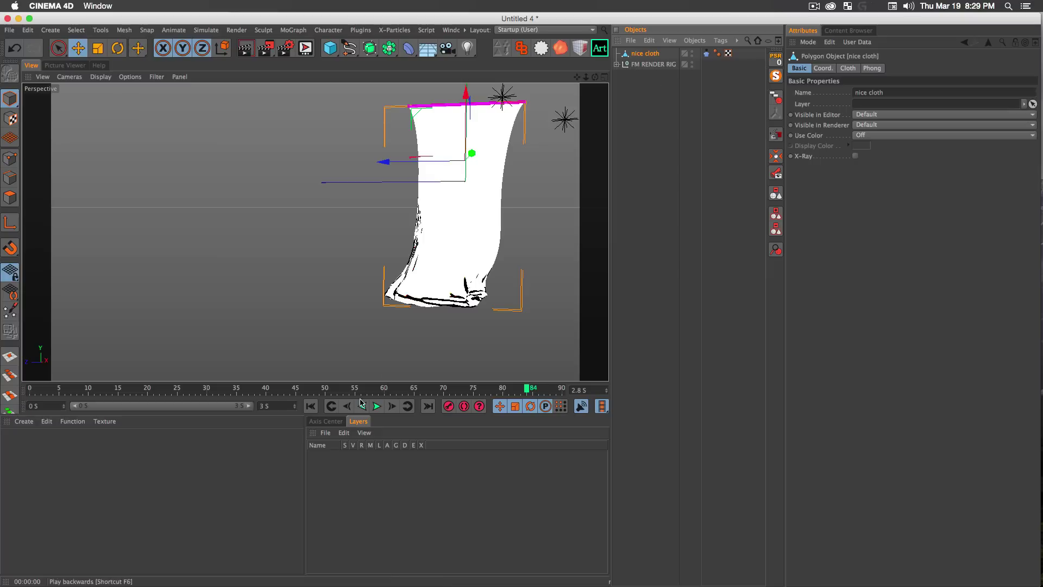
{"action": "left_click", "coordinate": [277, 403]}
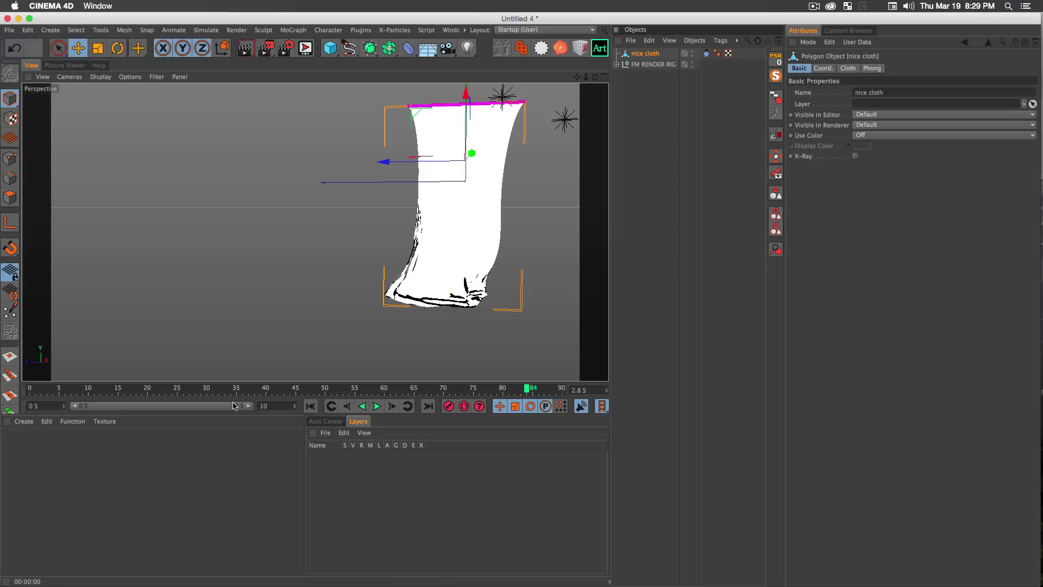
{"action": "type", "text": "10"}
{"action": "key", "text": "Return"}
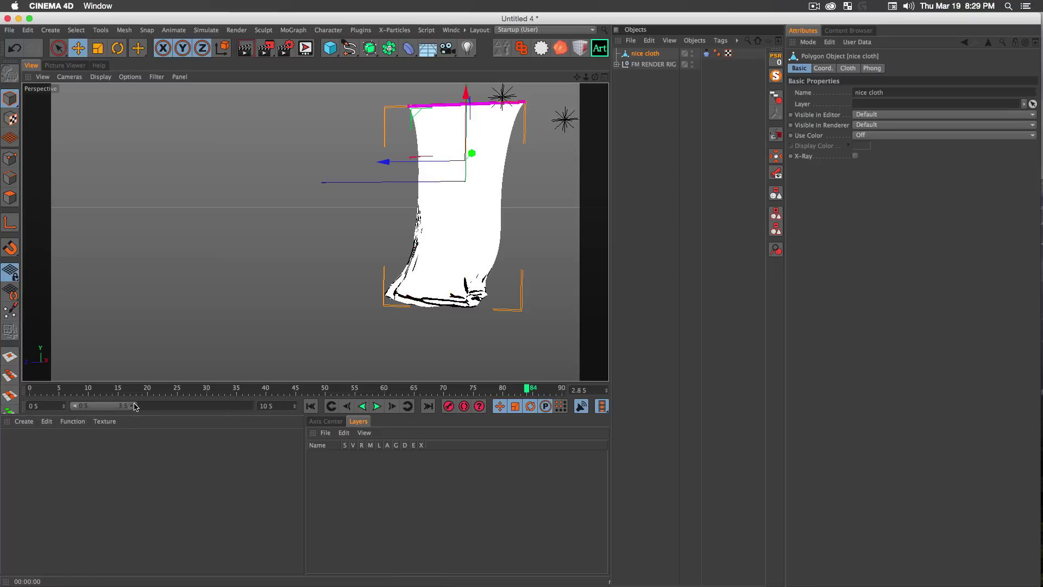
{"action": "left_click_drag", "start_coordinate": [135, 407], "coordinate": [249, 407]}
Calculate the simulation cache in nice cloth's Cloth tag
{"action": "left_click", "coordinate": [707, 53]}
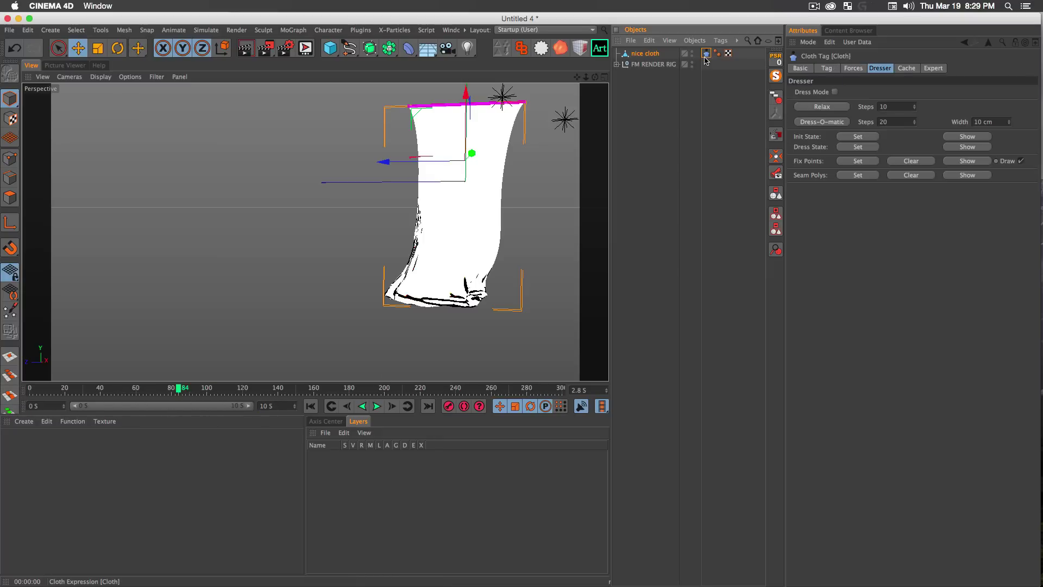
{"action": "left_click", "coordinate": [906, 68]}
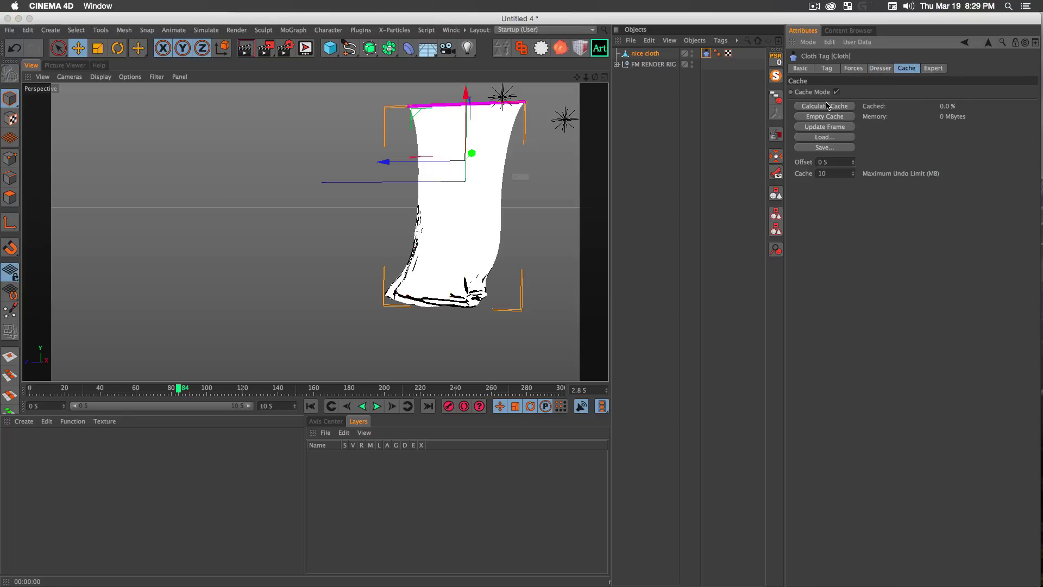
{"action": "left_click", "coordinate": [828, 106]}
{"action": "left_click", "coordinate": [602, 203]}
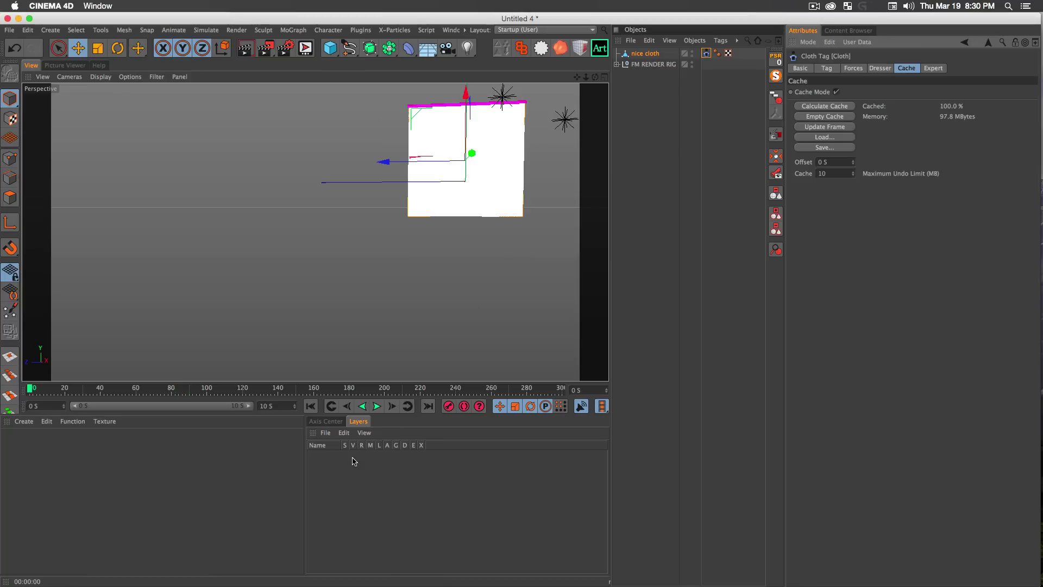
Scrub the cached cloth animation to frame 103 and render it in the viewport
{"action": "left_click_drag", "start_coordinate": [314, 387], "coordinate": [215, 392]}
{"action": "key", "text": "super+r"}
{"action": "mouse_move", "coordinate": [481, 187]}
{"action": "left_mouse_down", "text": "alt"}
{"action": "mouse_move", "coordinate": [553, 183]}
{"action": "mouse_move", "coordinate": [477, 198]}
{"action": "left_mouse_up", "text": "alt"}
{"action": "middle_click_drag", "start_coordinate": [486, 150], "coordinate": [458, 180], "text": "alt"}
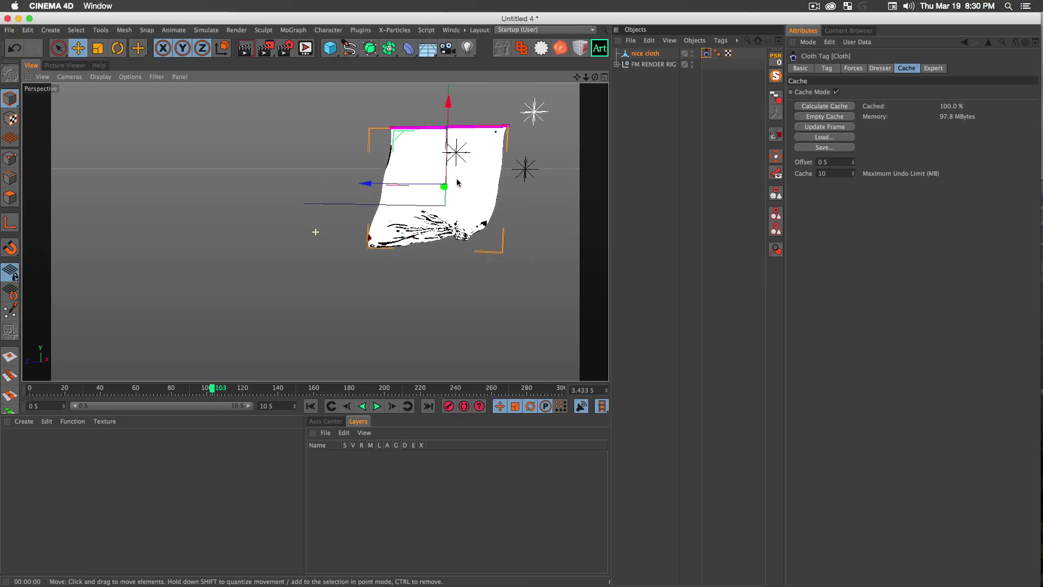
{"action": "right_click_drag", "start_coordinate": [458, 180], "coordinate": [459, 181], "text": "alt"}
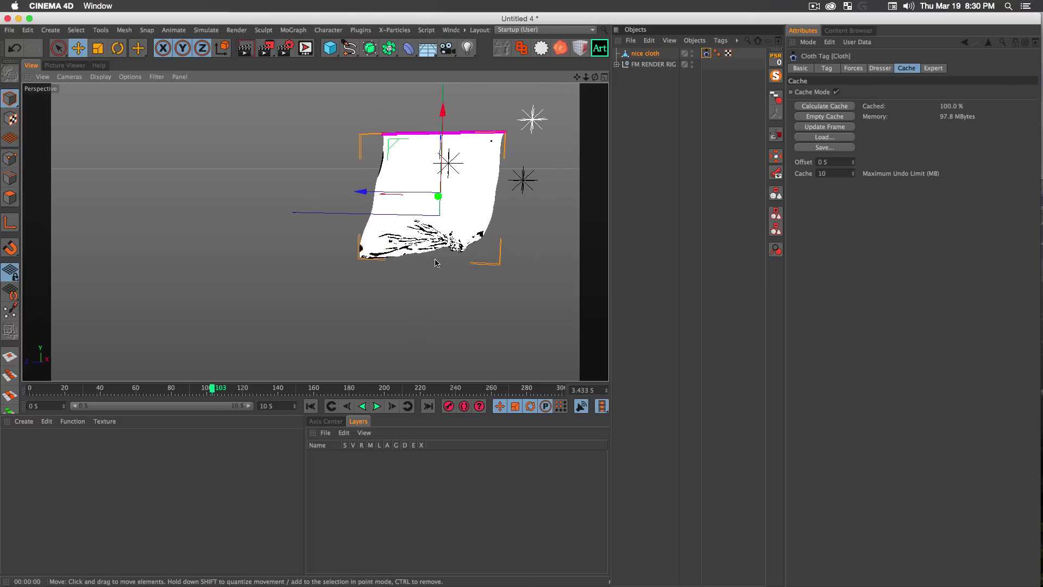
Play the cloth animation from the start, stop at frame 93 and render that frame
{"action": "left_click", "coordinate": [310, 406]}
{"action": "left_click", "coordinate": [376, 406]}
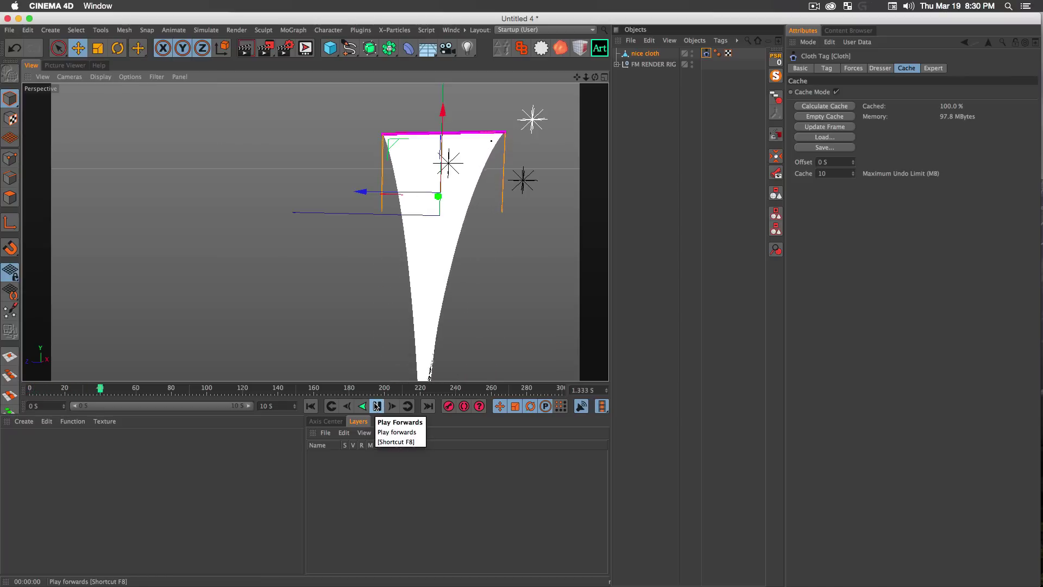
{"action": "left_click", "coordinate": [376, 406]}
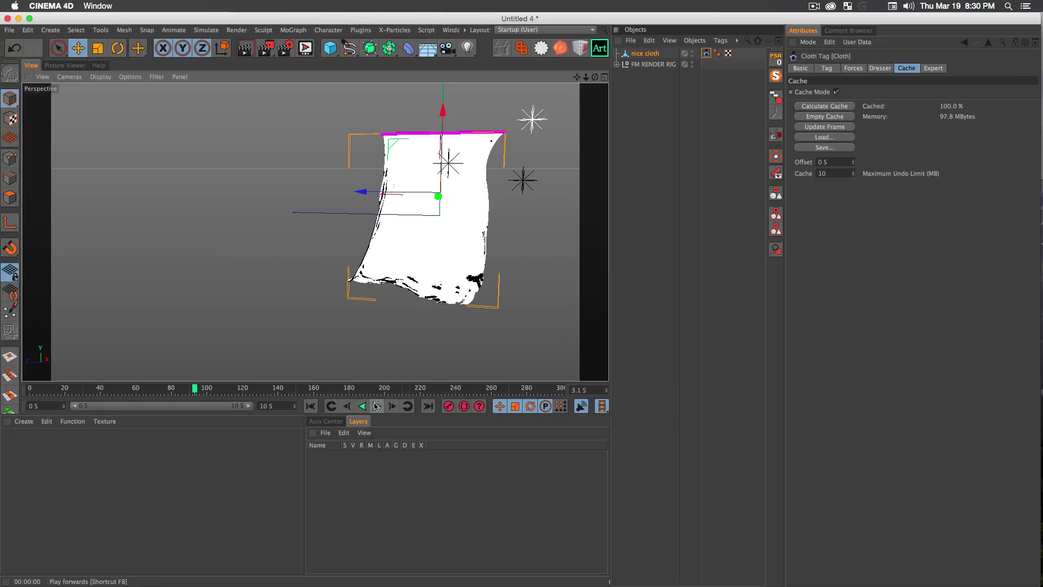
{"action": "key", "text": "super+r"}
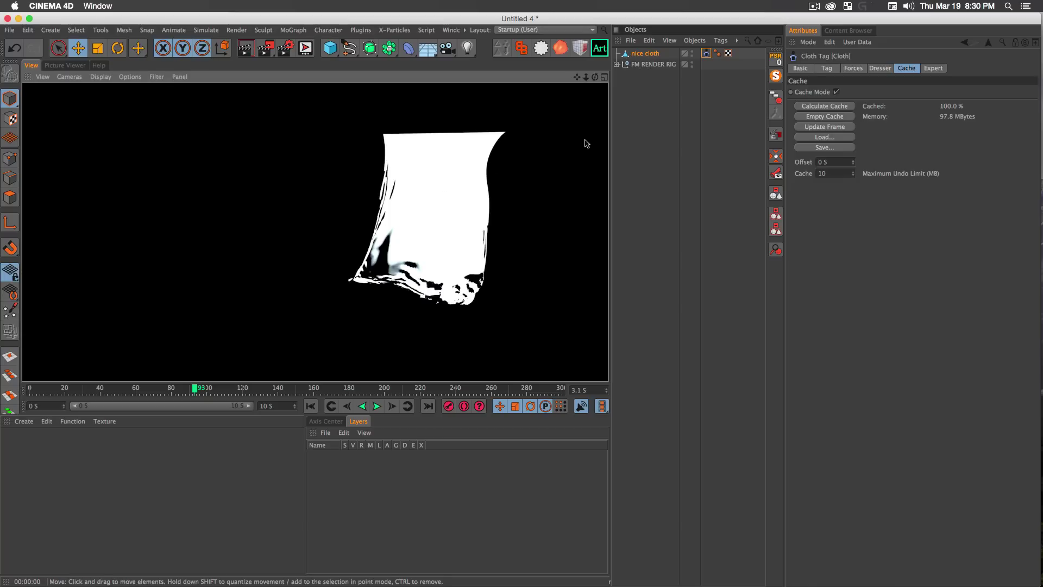
Reposition the rig's lights: LIGHT slightly closer to the cloth, DARK below its lower-left corner and DARK.1 beside its left edge
{"action": "left_click", "coordinate": [652, 64]}
{"action": "left_click", "coordinate": [617, 64]}
{"action": "left_click", "coordinate": [648, 76]}
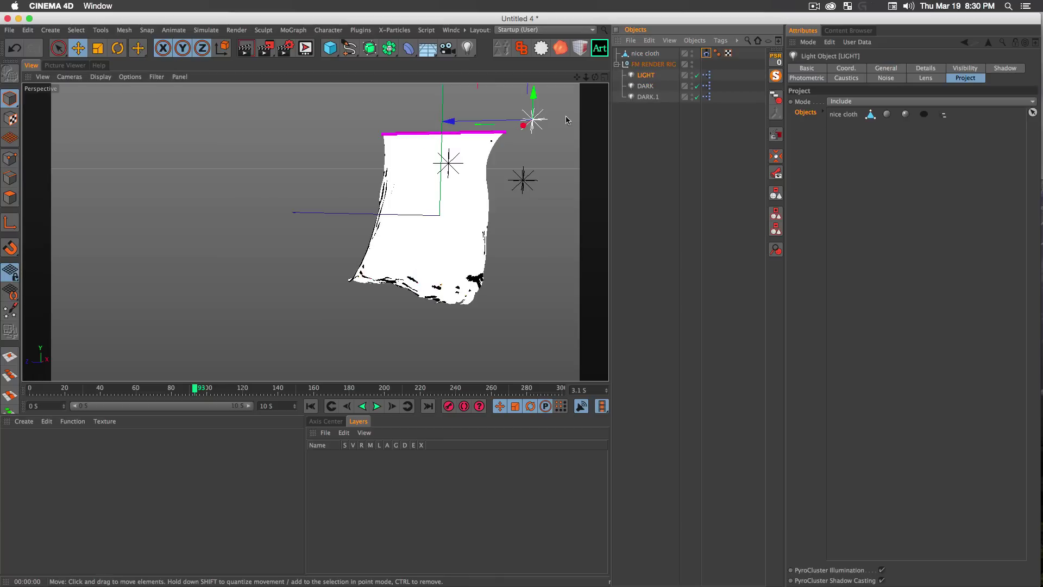
{"action": "left_click", "coordinate": [513, 120]}
{"action": "left_click_drag", "start_coordinate": [514, 120], "coordinate": [395, 270]}
{"action": "left_click", "coordinate": [642, 86]}
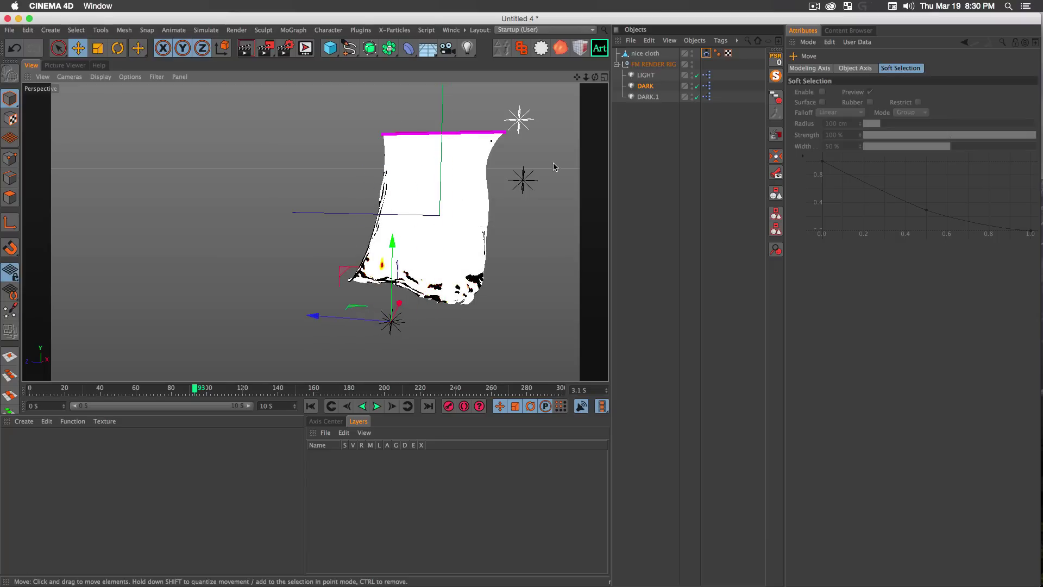
{"action": "left_click", "coordinate": [648, 97]}
{"action": "left_click_drag", "start_coordinate": [446, 190], "coordinate": [281, 191]}
Set DARK.1's intensity to -2337 % and render the cloth
{"action": "left_click", "coordinate": [649, 97]}
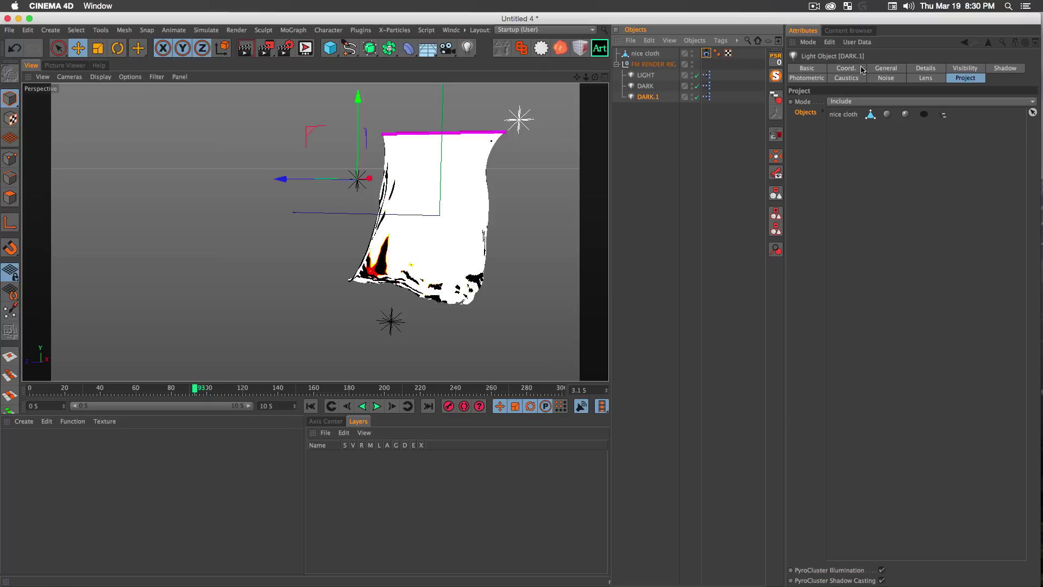
{"action": "left_click", "coordinate": [877, 69]}
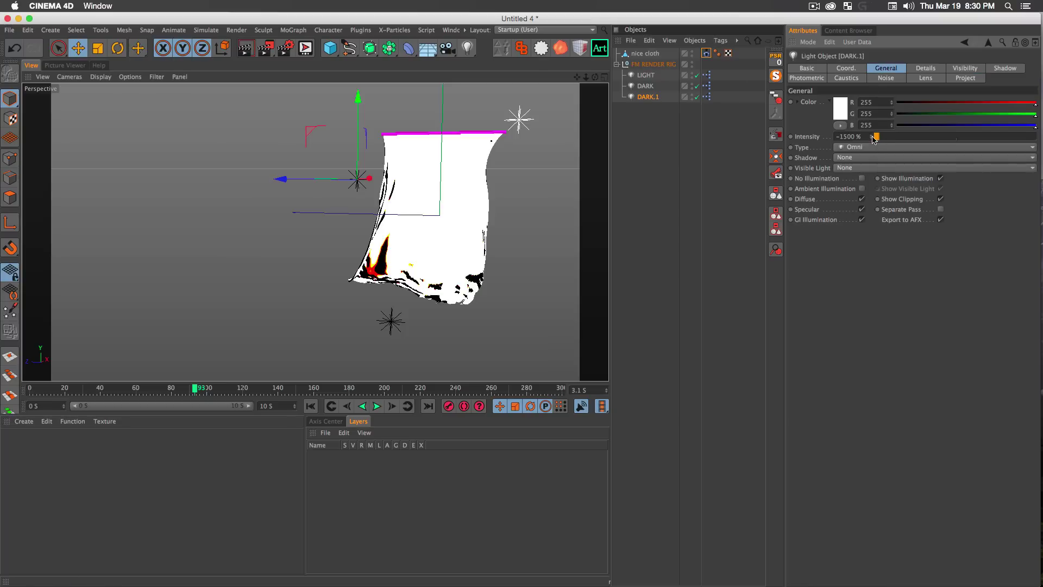
{"action": "left_click_drag", "start_coordinate": [873, 139], "coordinate": [873, 162]}
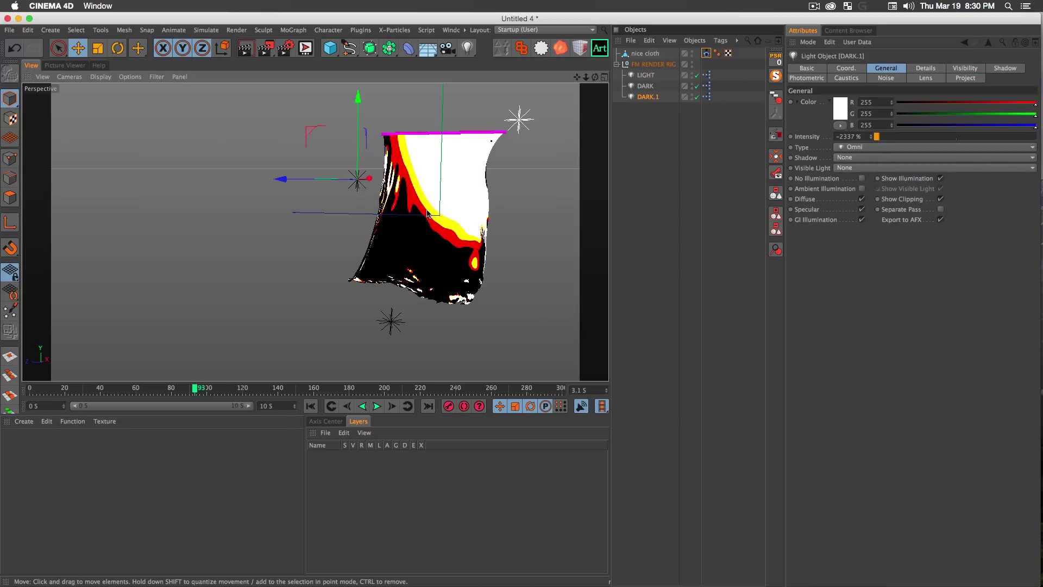
{"action": "key", "text": "ctrl+r"}
{"action": "middle_click_drag", "start_coordinate": [463, 223], "coordinate": [423, 227], "text": "alt"}
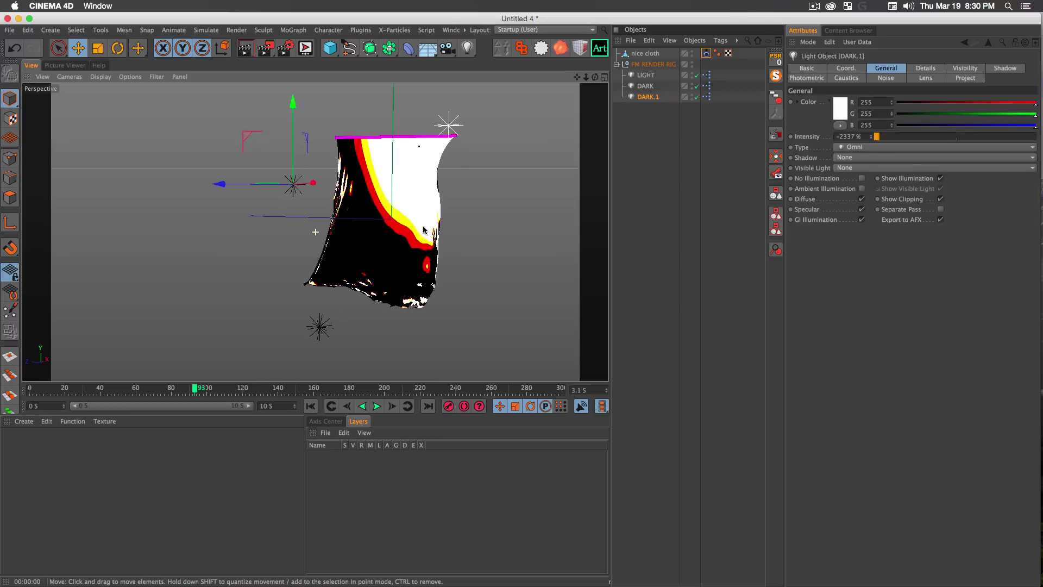
Duplicate LIGHT within FM RENDER RIG and place the copy near the cloth's lower-right corner
{"action": "left_click", "coordinate": [646, 77]}
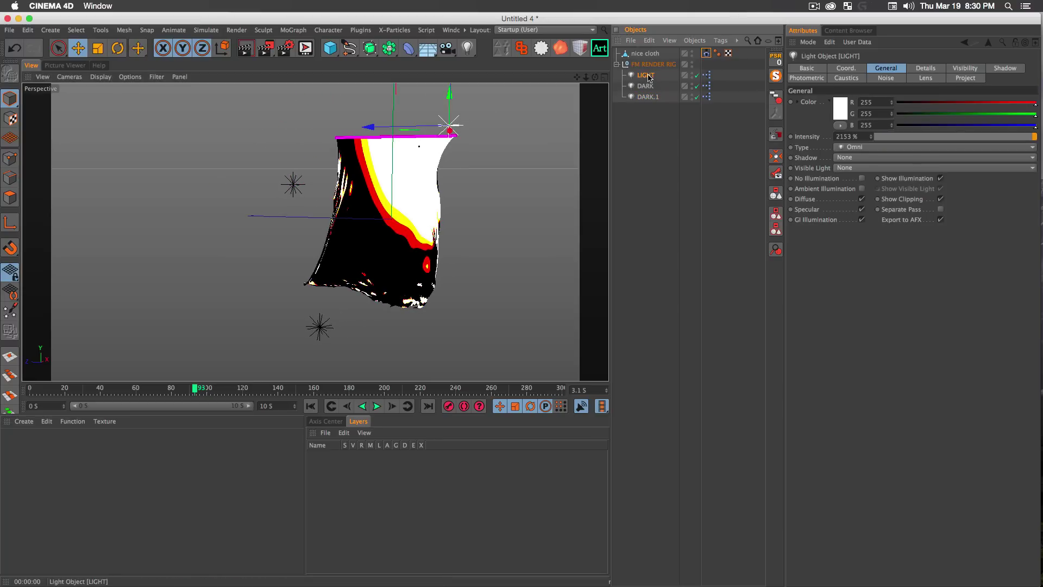
{"action": "left_click_drag", "start_coordinate": [651, 105], "coordinate": [651, 106], "text": "ctrl"}
{"action": "left_click_drag", "start_coordinate": [449, 108], "coordinate": [320, 224]}
{"action": "left_click_drag", "start_coordinate": [351, 145], "coordinate": [351, 203]}
{"action": "left_click_drag", "start_coordinate": [336, 283], "coordinate": [433, 286]}
Set the duplicated LIGHT's intensity to 1031 % and test-render the cloth at frame 200
{"action": "left_click", "coordinate": [648, 108]}
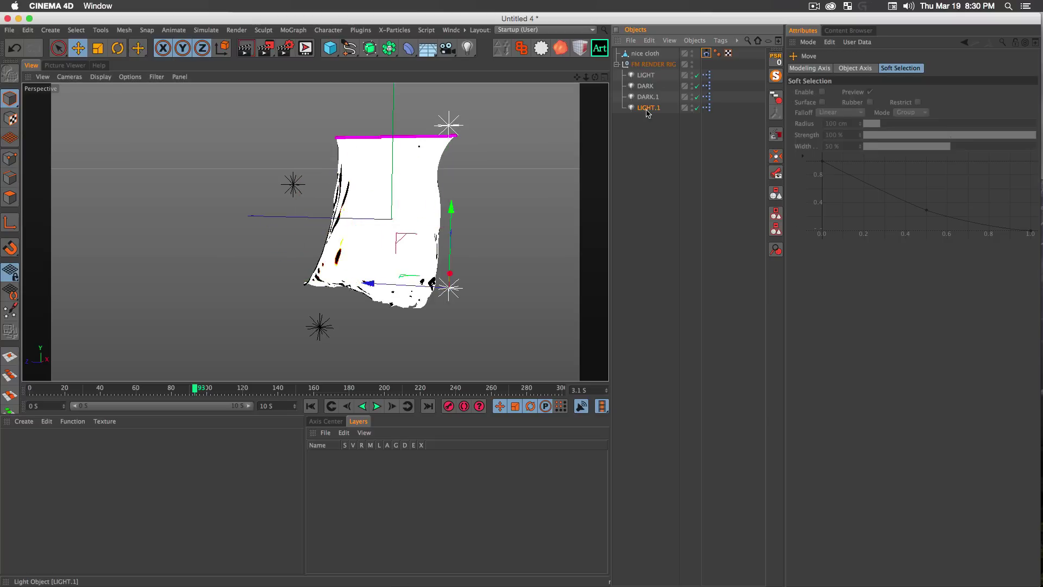
{"action": "mouse_move", "coordinate": [869, 137]}
{"action": "left_mouse_down"}
{"action": "mouse_move", "coordinate": [831, 137]}
{"action": "mouse_move", "coordinate": [841, 137]}
{"action": "left_mouse_up"}
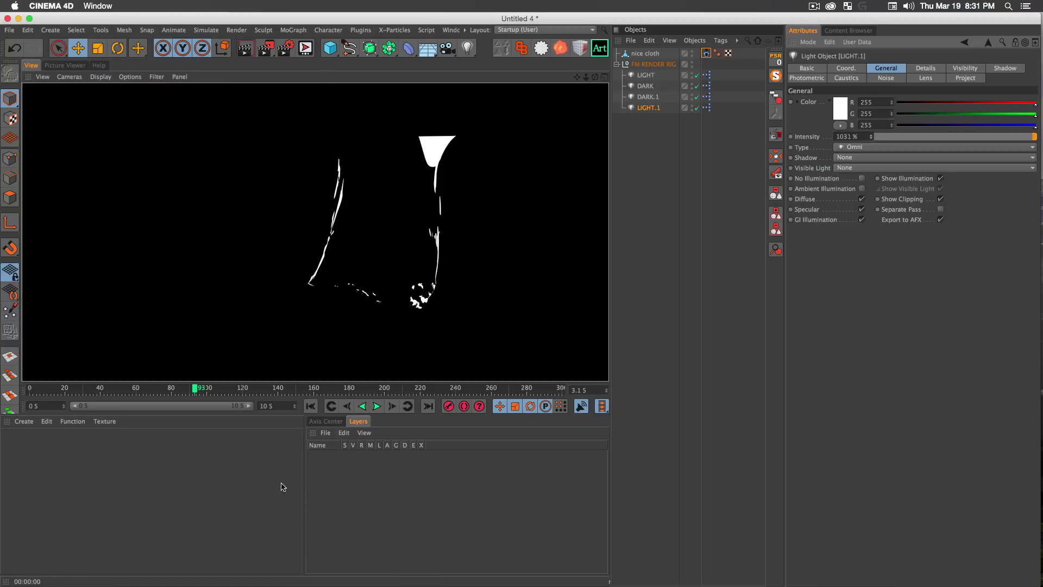
{"action": "left_click_drag", "start_coordinate": [191, 390], "coordinate": [61, 394]}
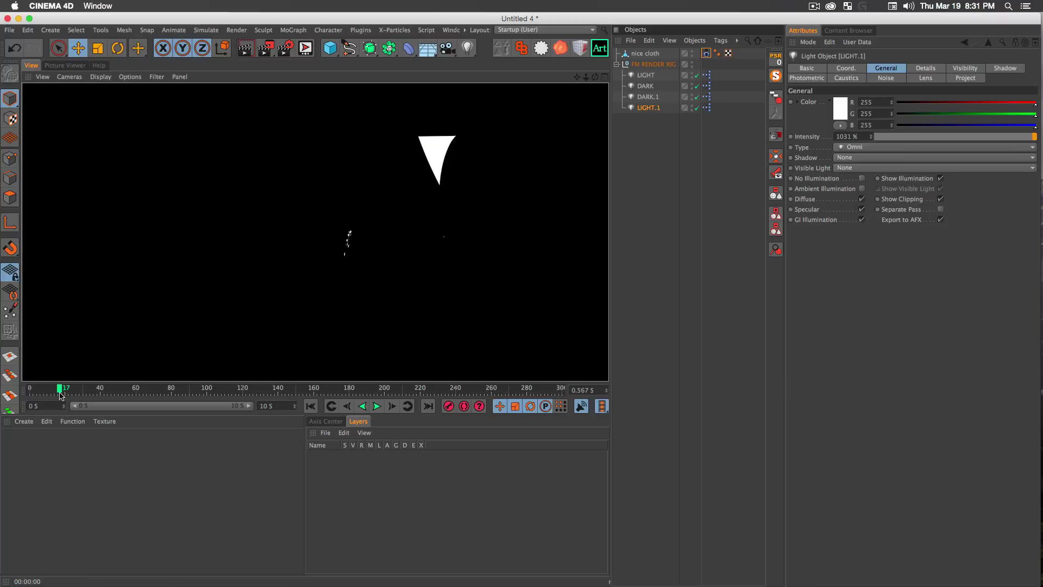
{"action": "left_click_drag", "start_coordinate": [215, 389], "coordinate": [386, 389]}
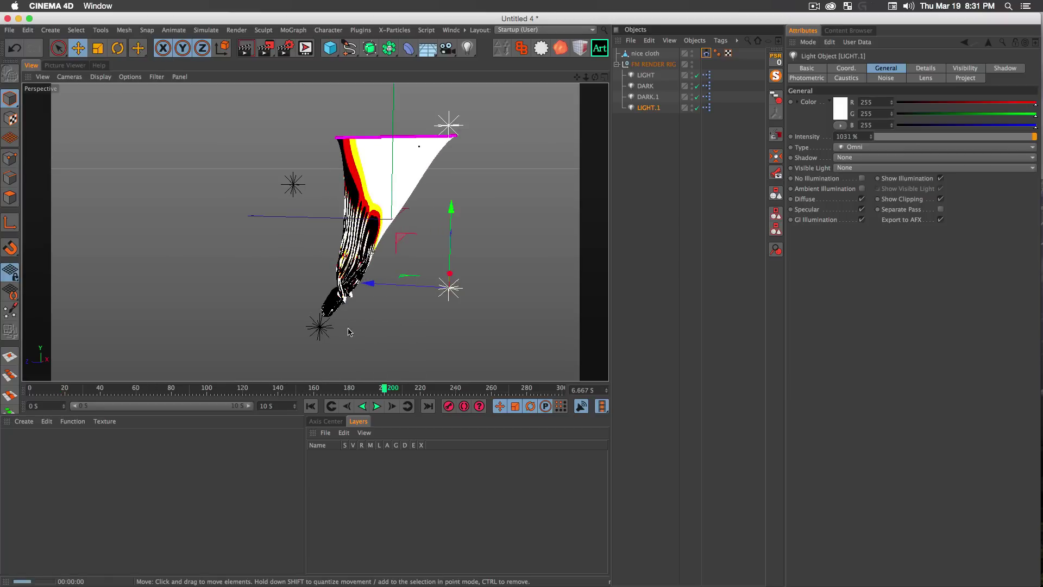
{"action": "key", "text": "super+r"}
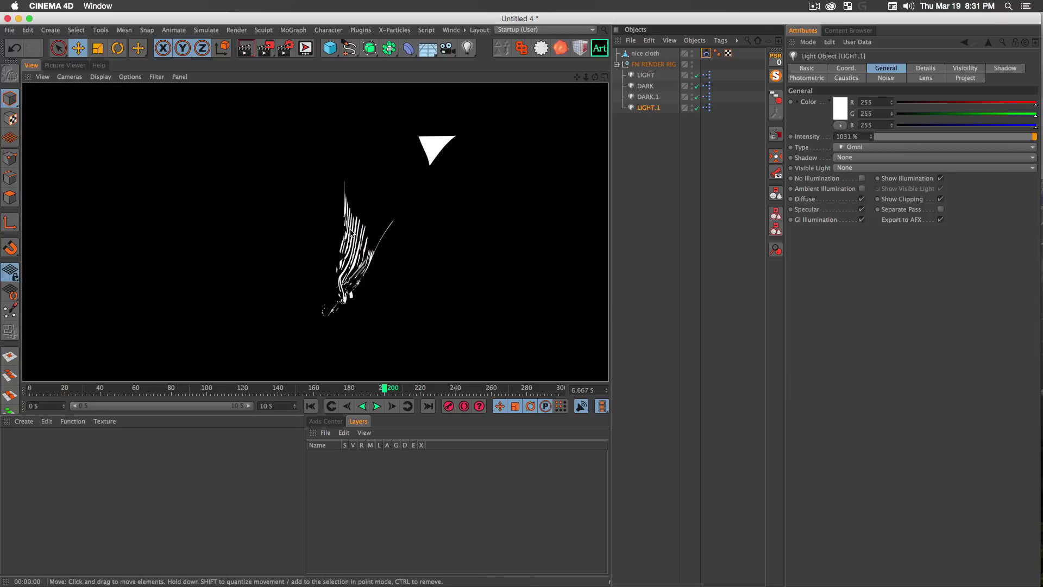
Play the cloth animation with the new lighting, rendering a paused frame, and stop at frame 114
{"action": "left_click", "coordinate": [377, 405]}
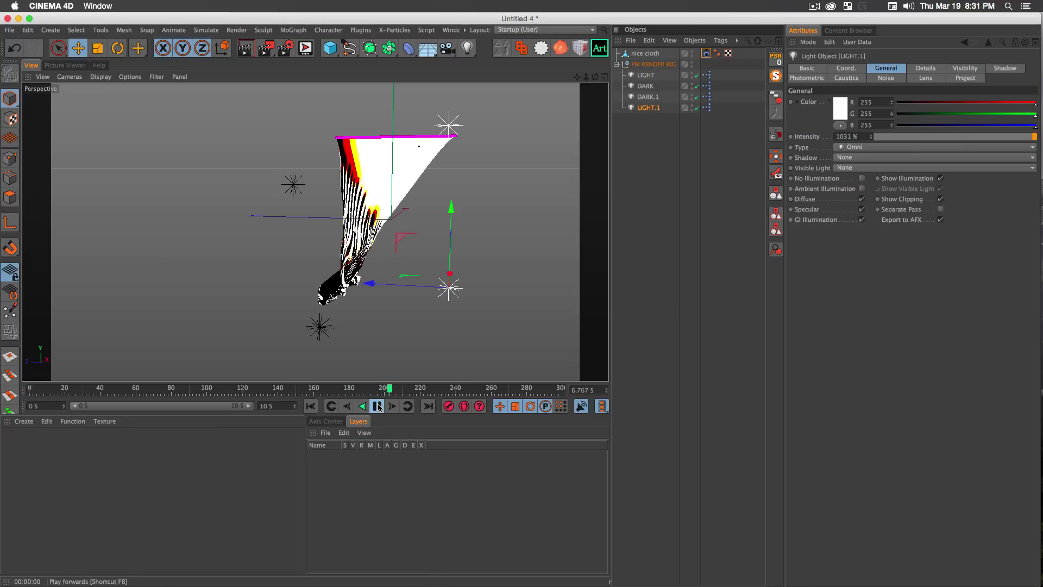
{"action": "left_click", "coordinate": [377, 406]}
{"action": "key", "text": "super+r"}
{"action": "left_click", "coordinate": [377, 406]}
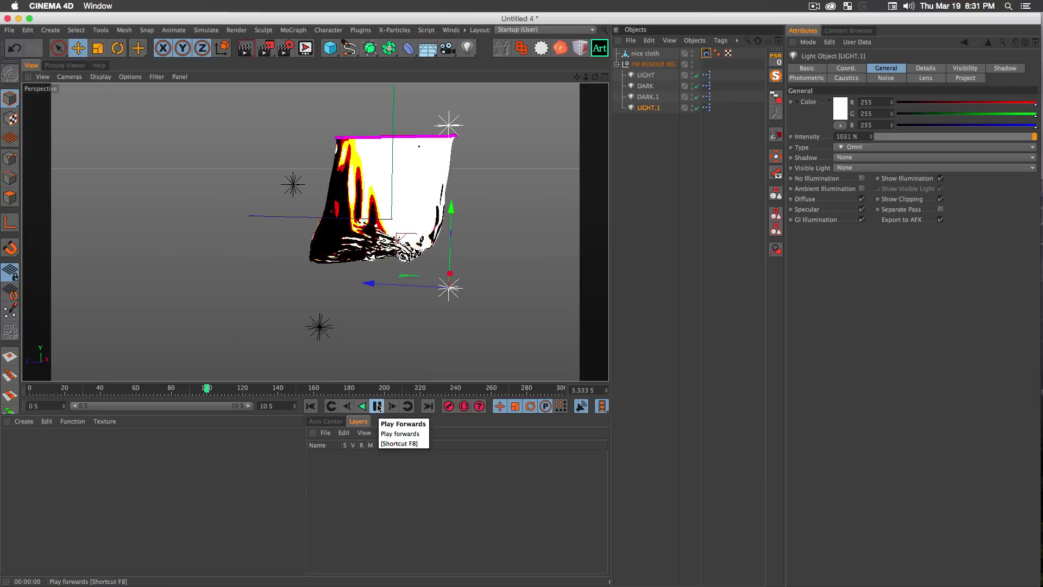
{"action": "left_click", "coordinate": [377, 405]}
Check the earlier render in the Picture Viewer, return to the viewport and scrub the cloth animation to frame 135
{"action": "left_click", "coordinate": [65, 65]}
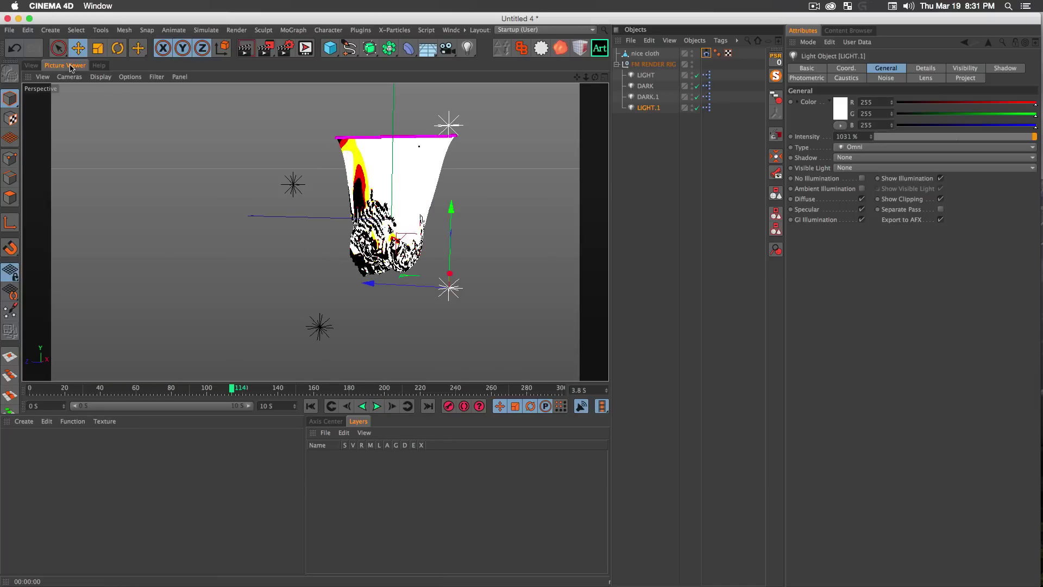
{"action": "left_click", "coordinate": [36, 65]}
{"action": "left_click", "coordinate": [369, 389]}
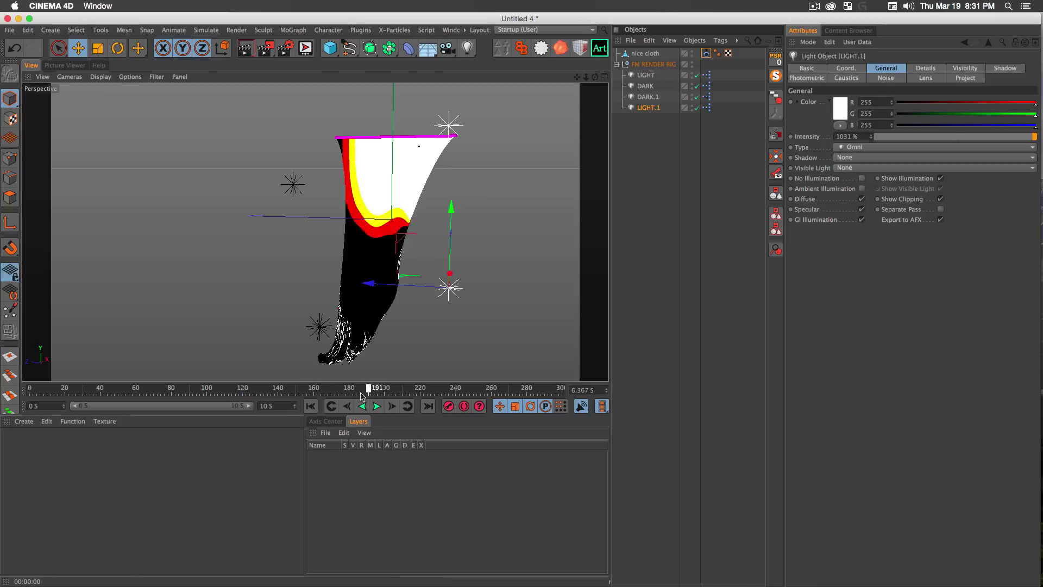
{"action": "left_click_drag", "start_coordinate": [362, 397], "coordinate": [249, 396]}
{"action": "left_click_drag", "start_coordinate": [334, 392], "coordinate": [157, 387]}
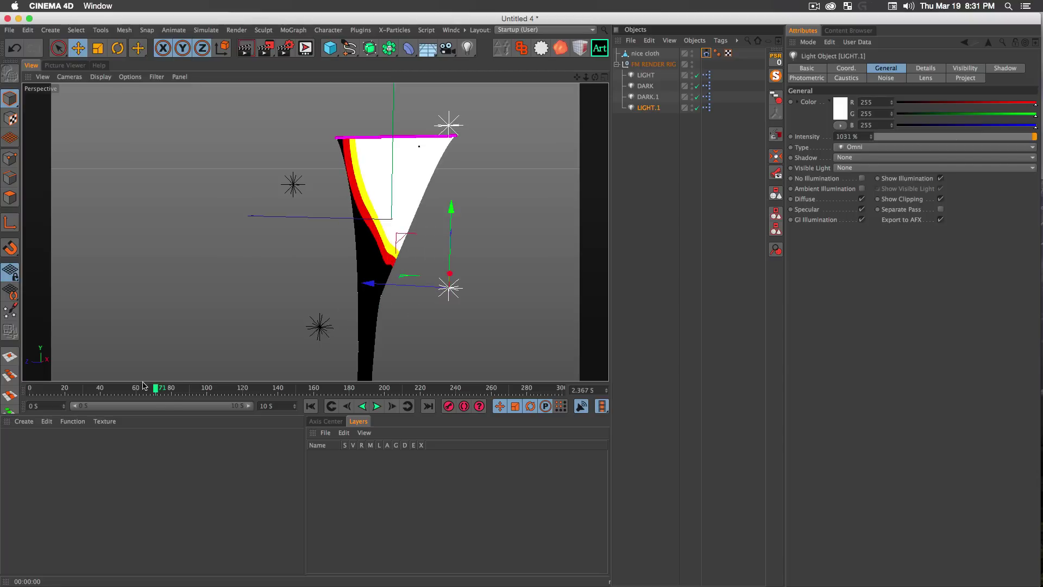
{"action": "left_click_drag", "start_coordinate": [129, 390], "coordinate": [269, 395]}
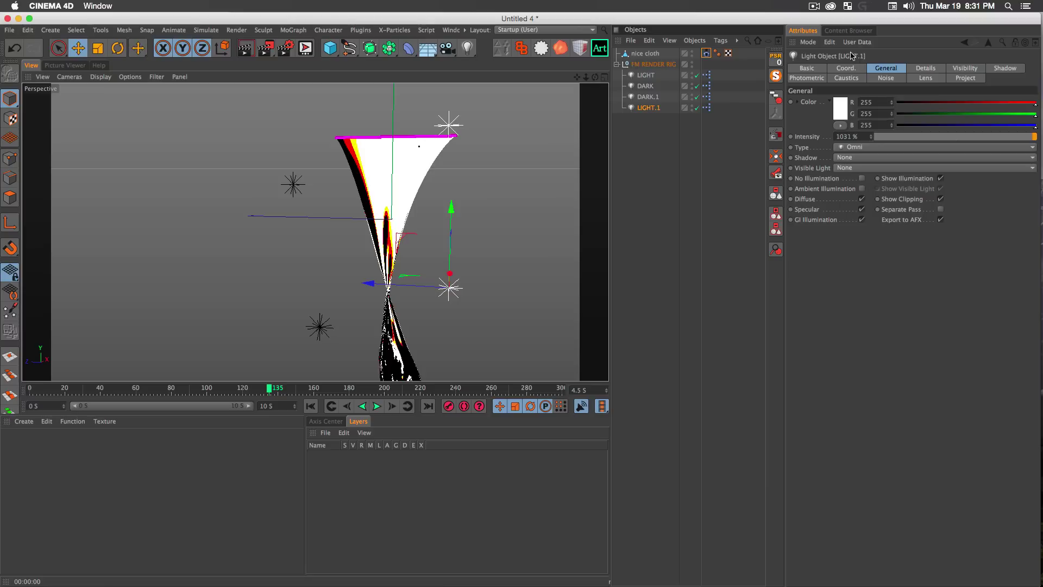